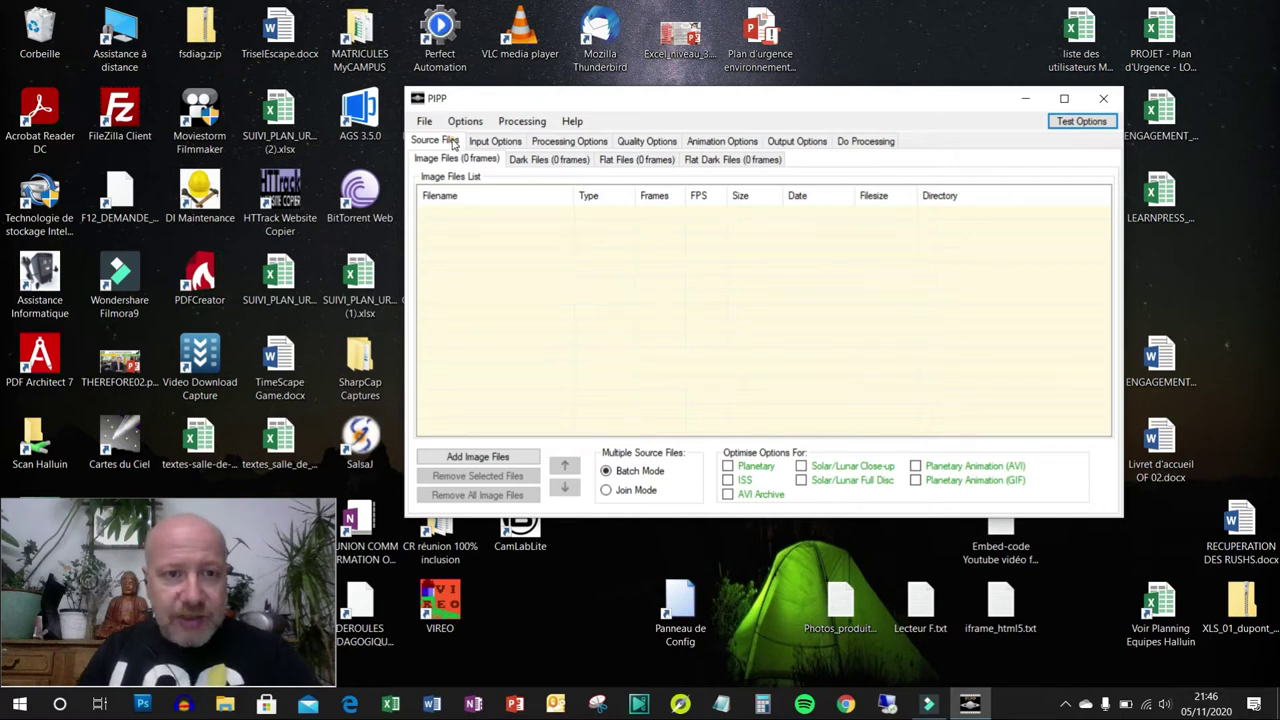
Add the video 0003.mp4 from the 05-11-2020 folder as the source file.
left_click(426, 121)
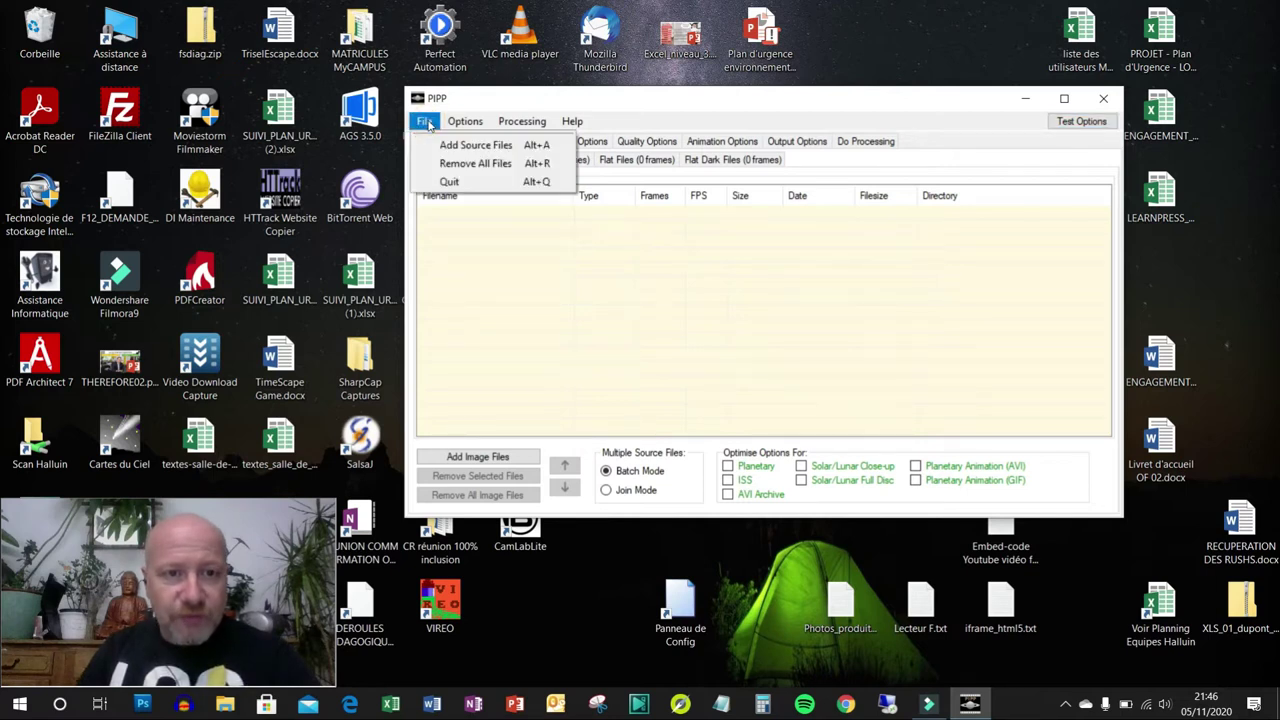
left_click(488, 148)
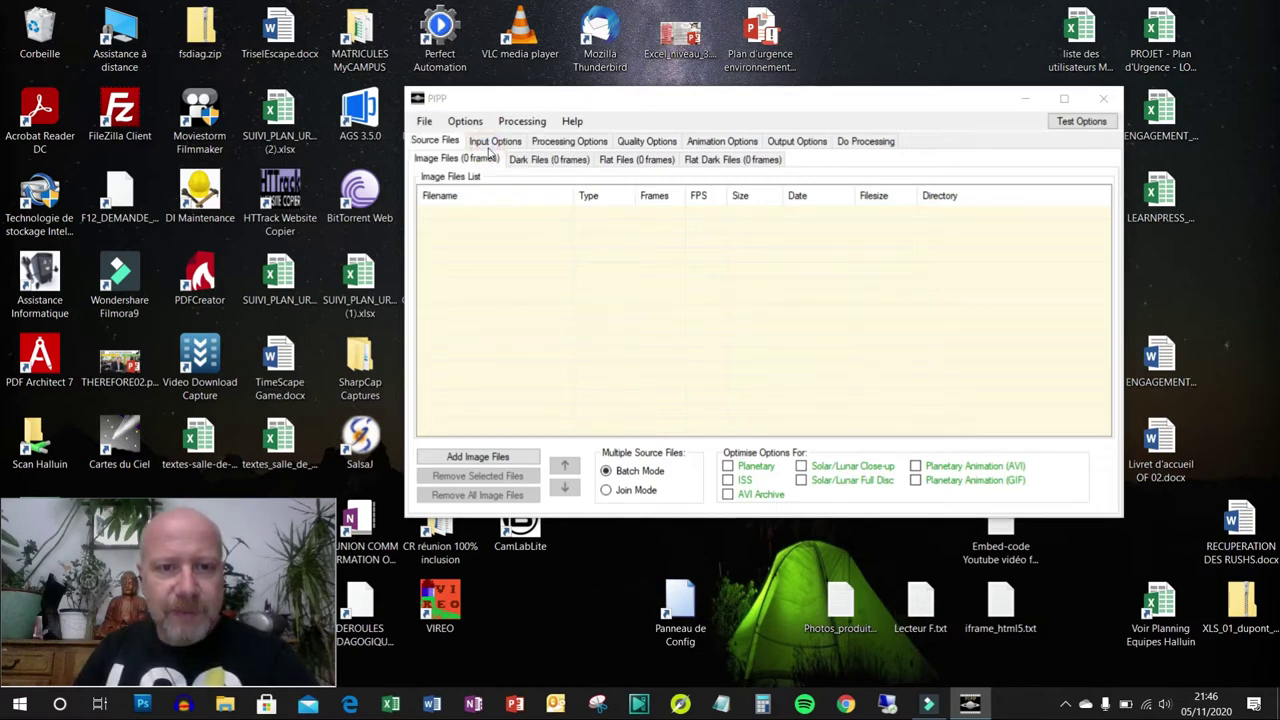
left_click_drag(499, 135, 461, 59)
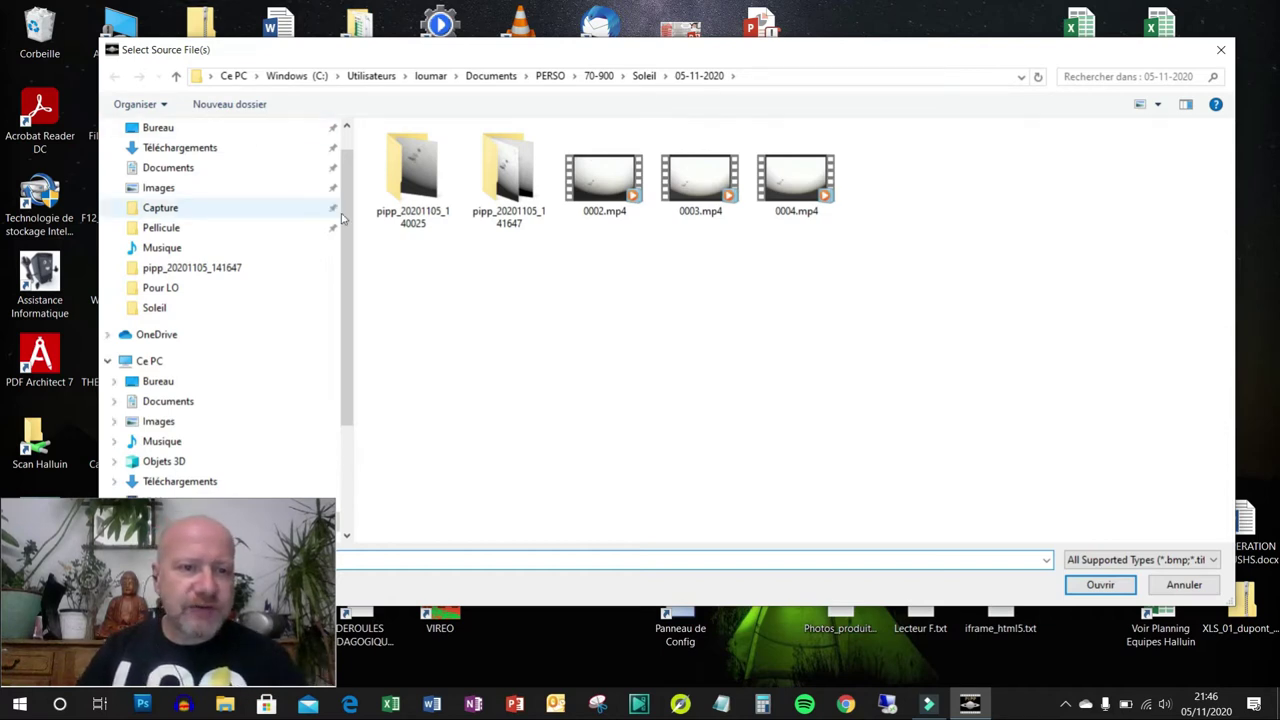
scroll(336, 327, "down", 3)
scroll(336, 327, "up", 3)
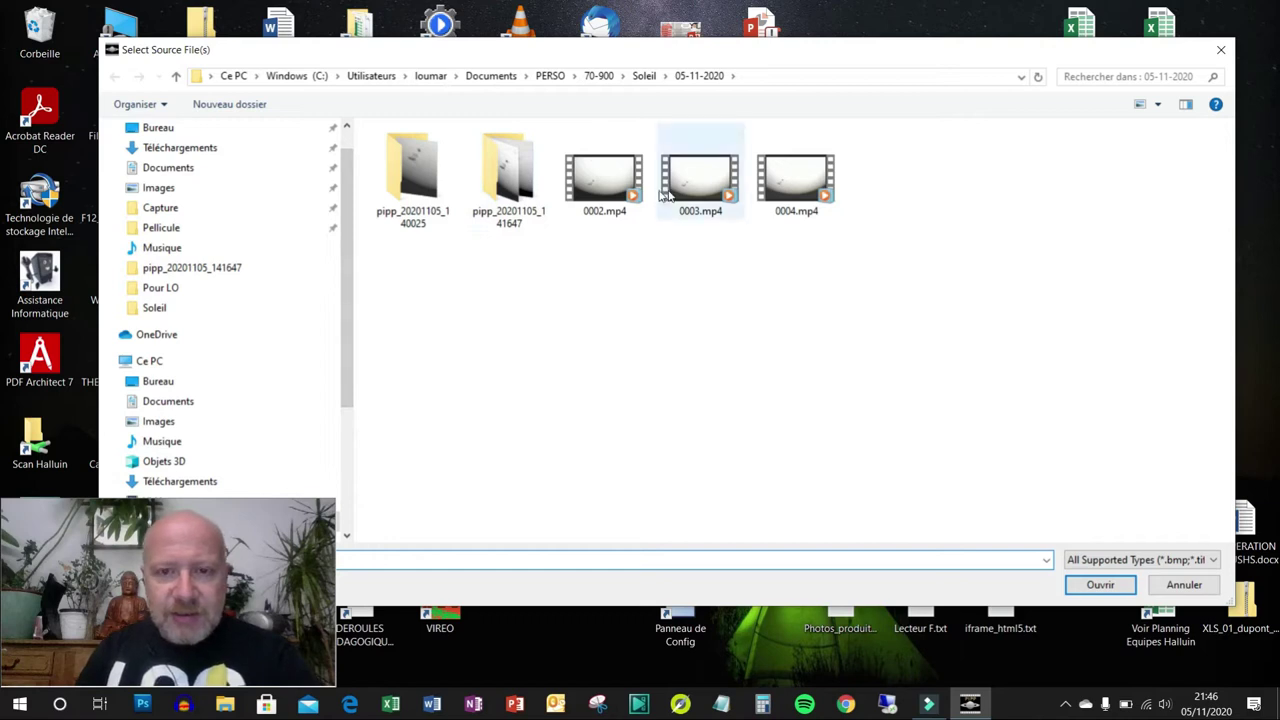
left_click(700, 185)
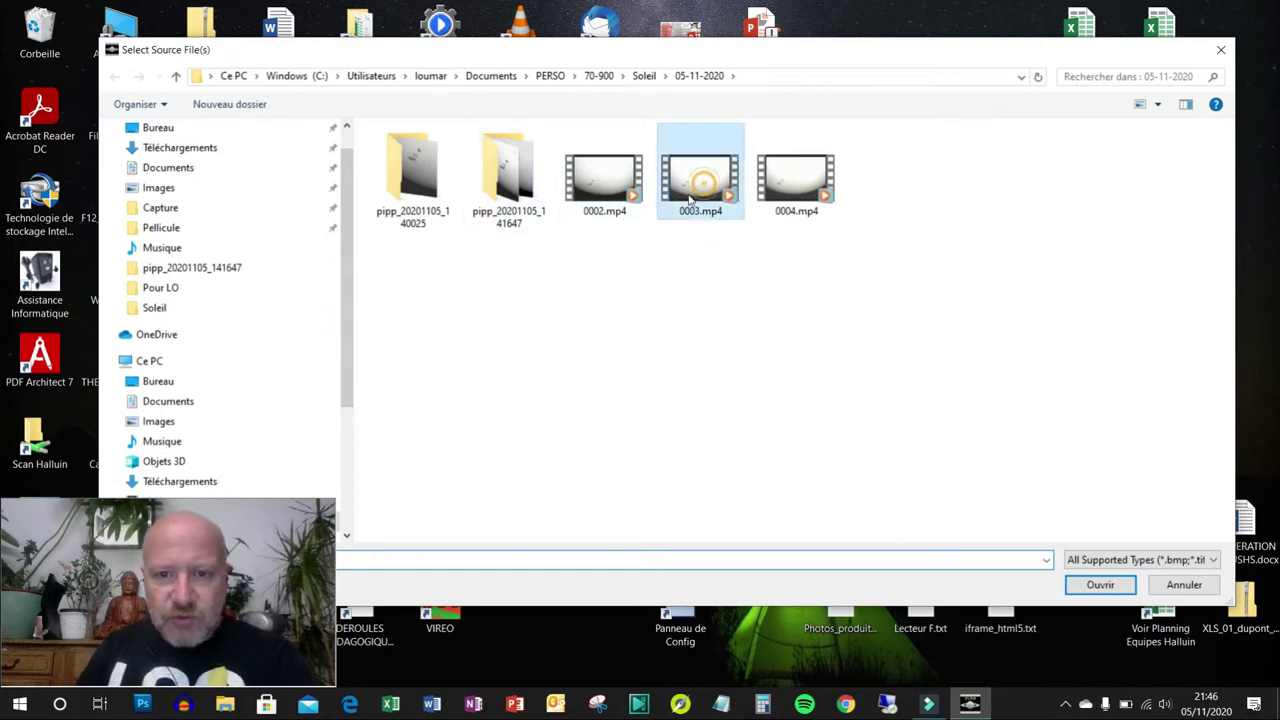
left_click(798, 193)
left_click(698, 188)
left_click(592, 184)
left_click(705, 190)
left_click(793, 186)
left_click(689, 199)
double_click(698, 194)
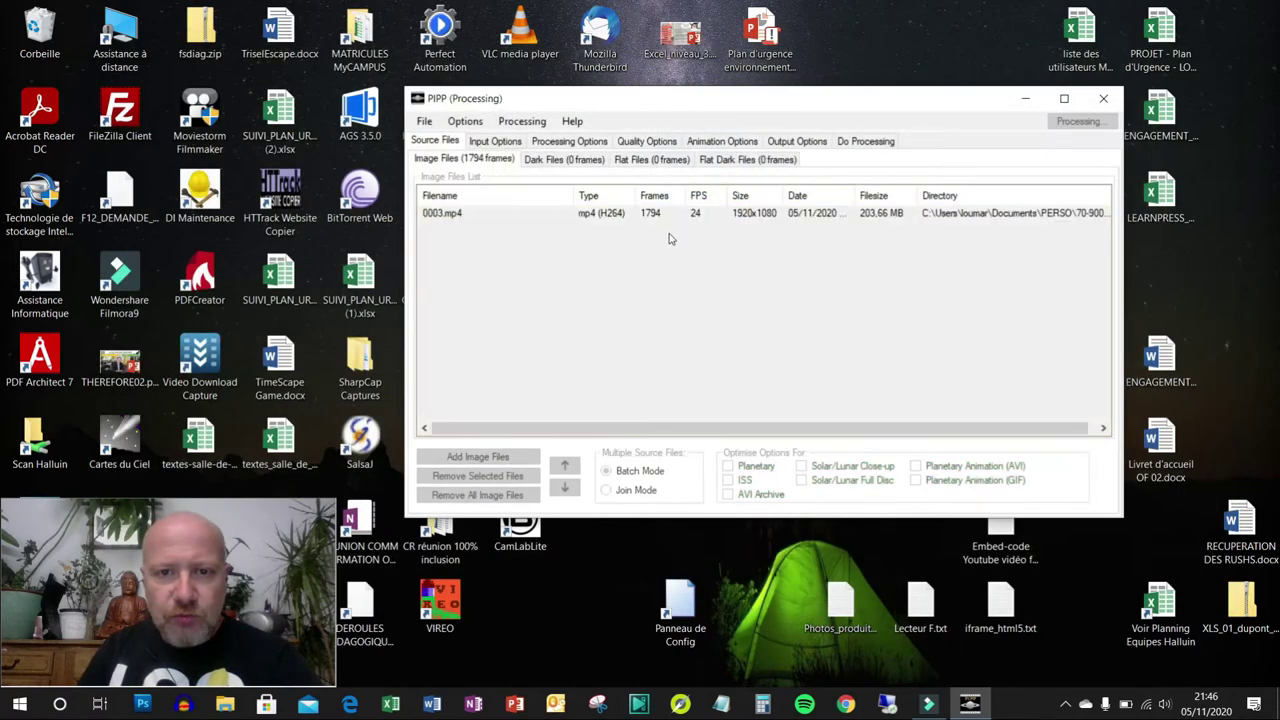
Optimise the options for Solar/Lunar Close-up and place the anchor feature box over the small round sunspot beside the larger group.
left_click_drag(452, 122, 786, 155)
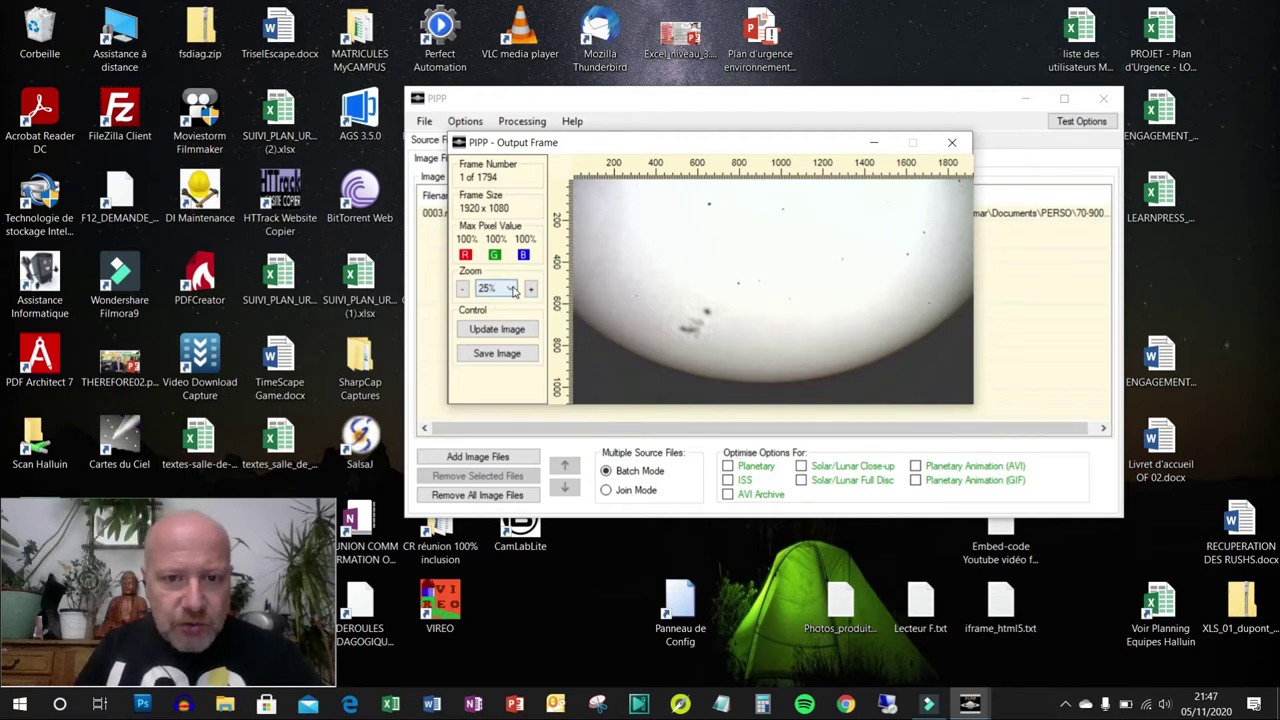
left_click_drag(579, 155, 593, 120)
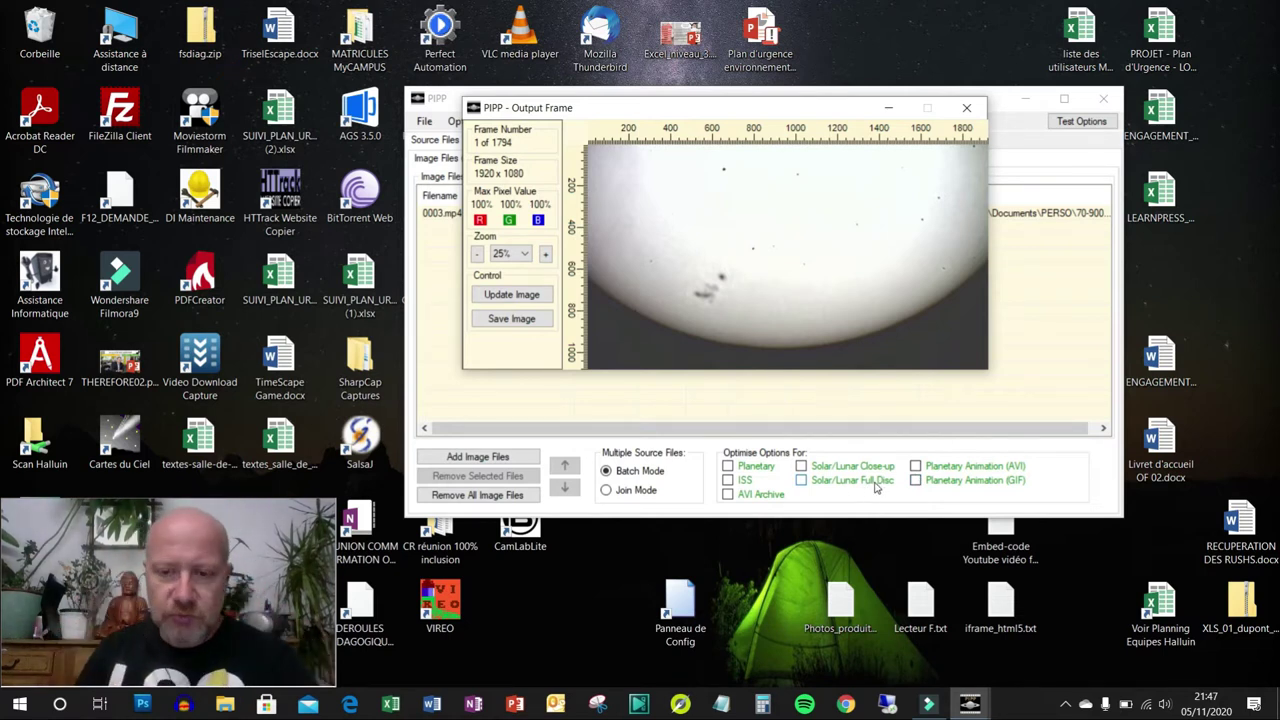
left_click(802, 466)
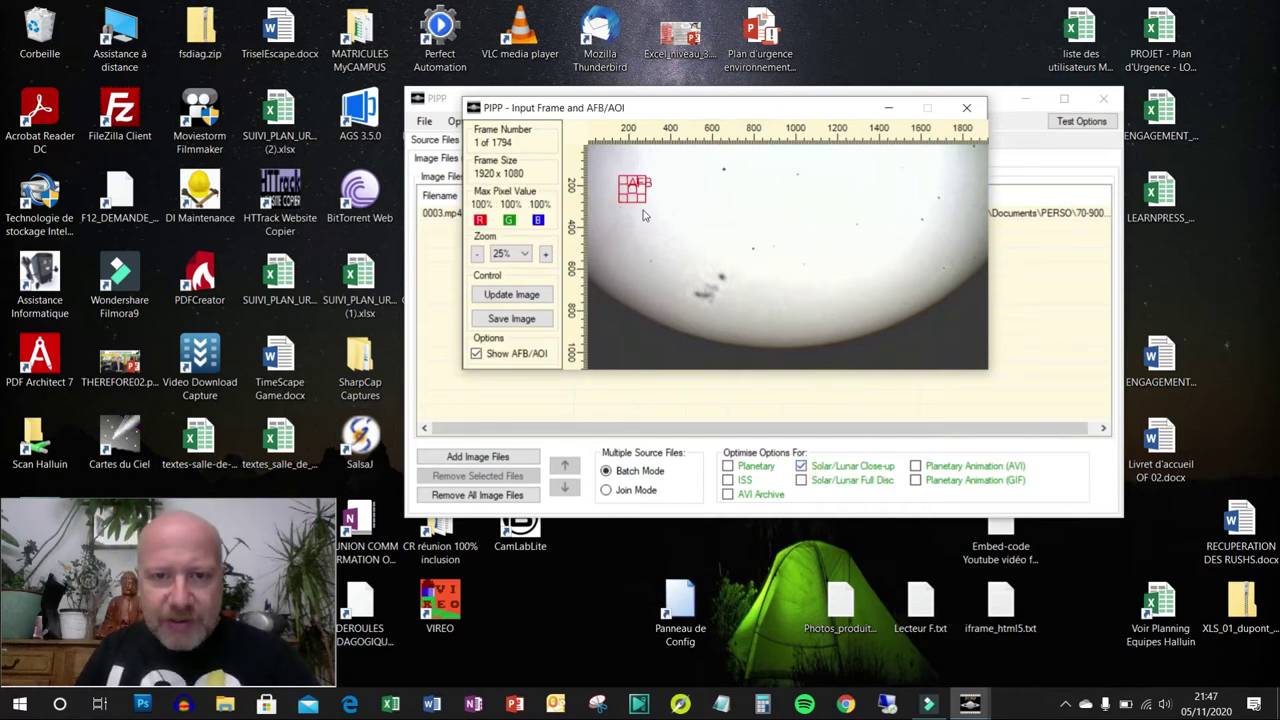
left_click_drag(637, 191, 766, 292)
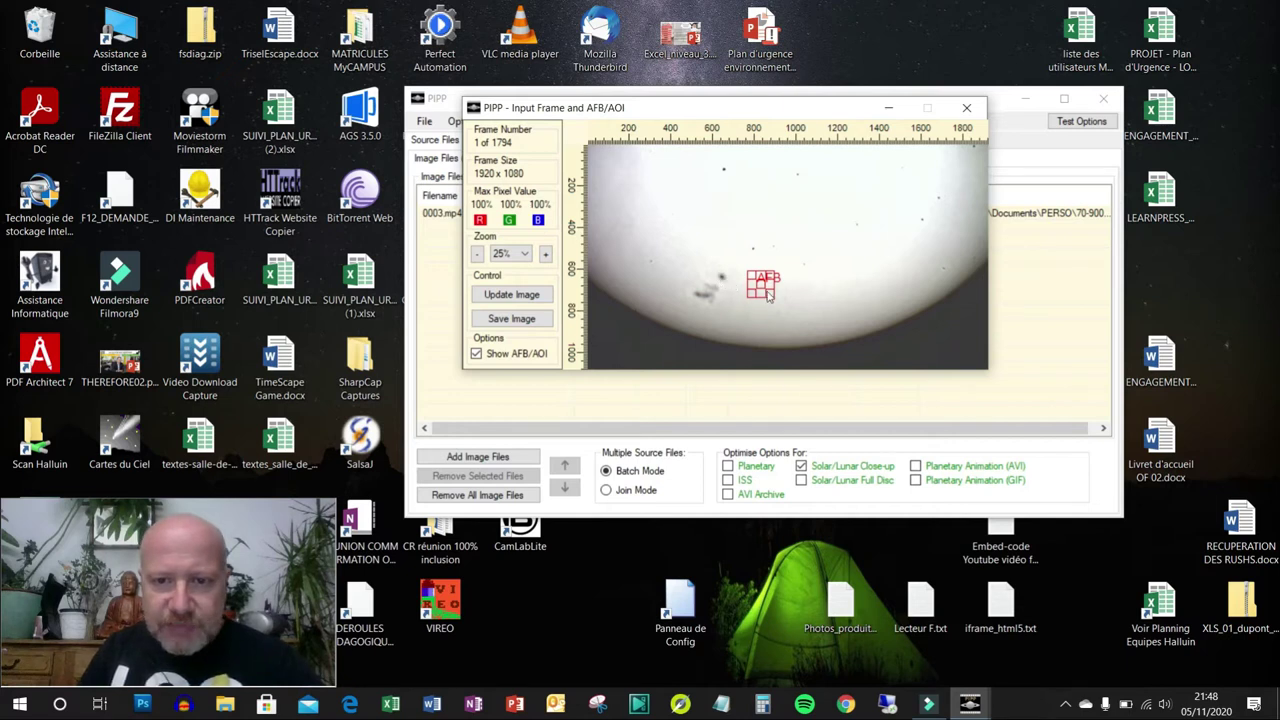
left_click_drag(760, 289, 722, 282)
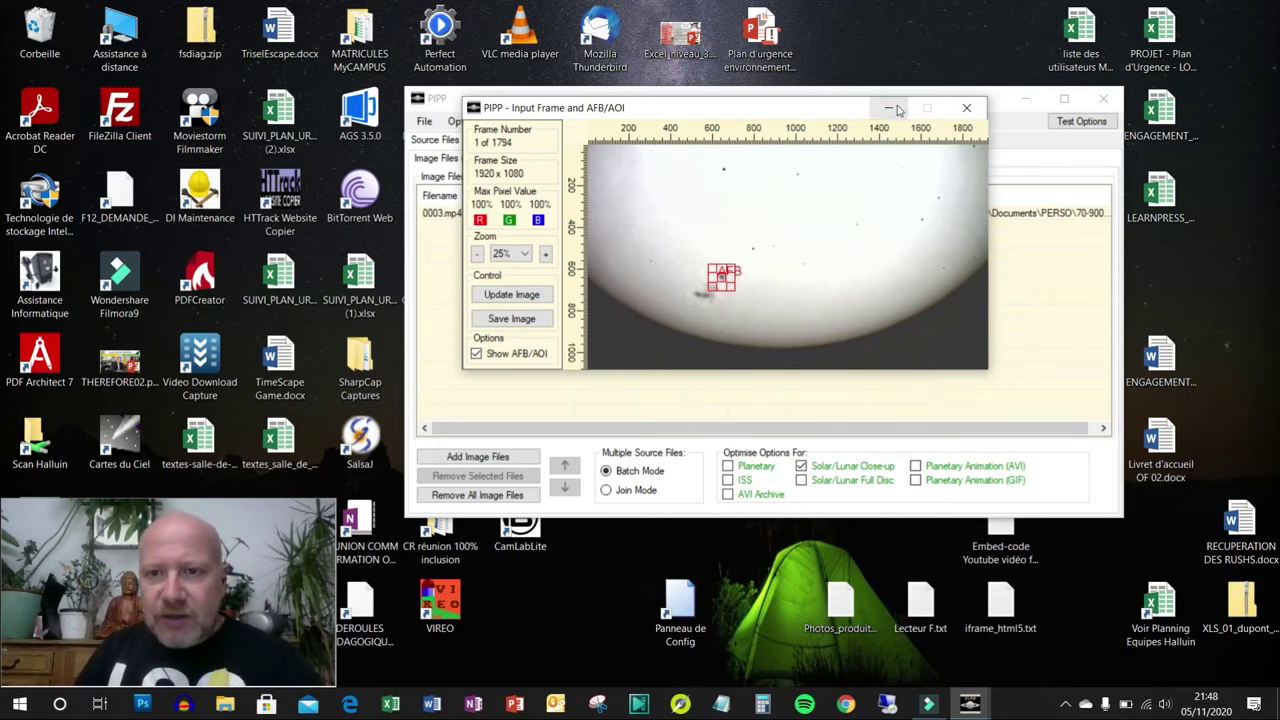
left_click(967, 110)
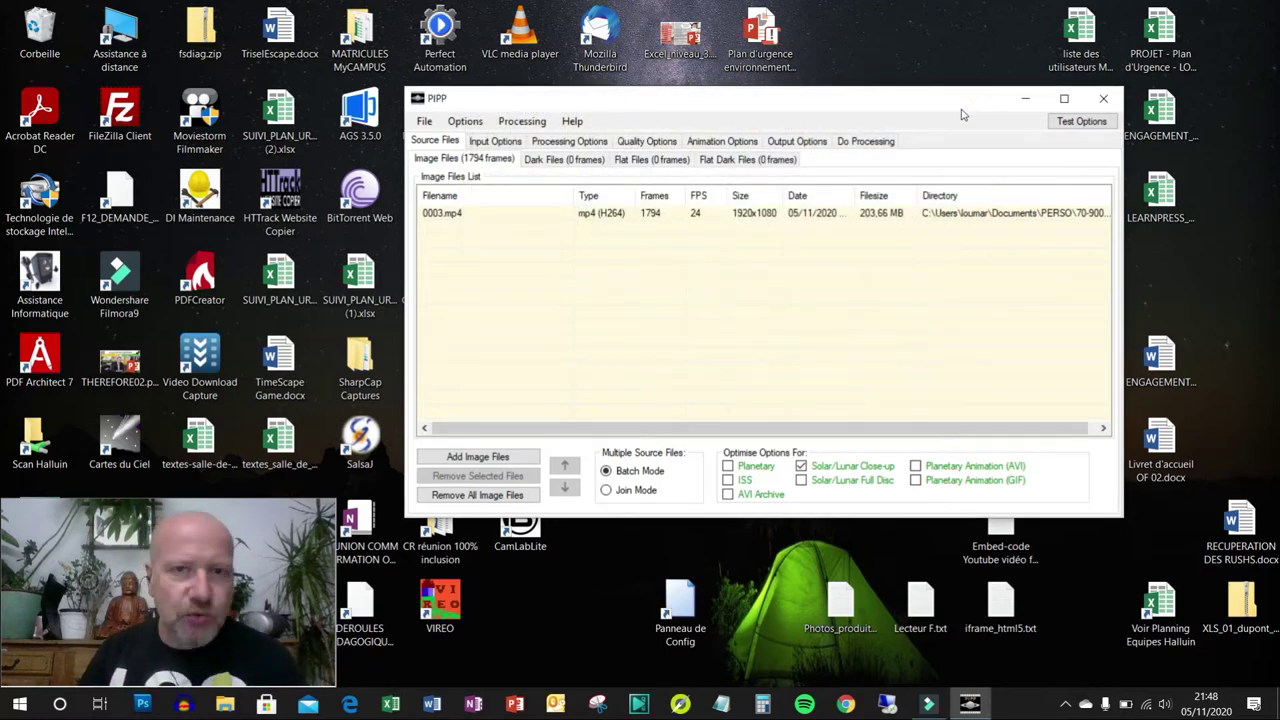
Review the input, processing and quality options along with the details of the loaded source video.
left_click(496, 141)
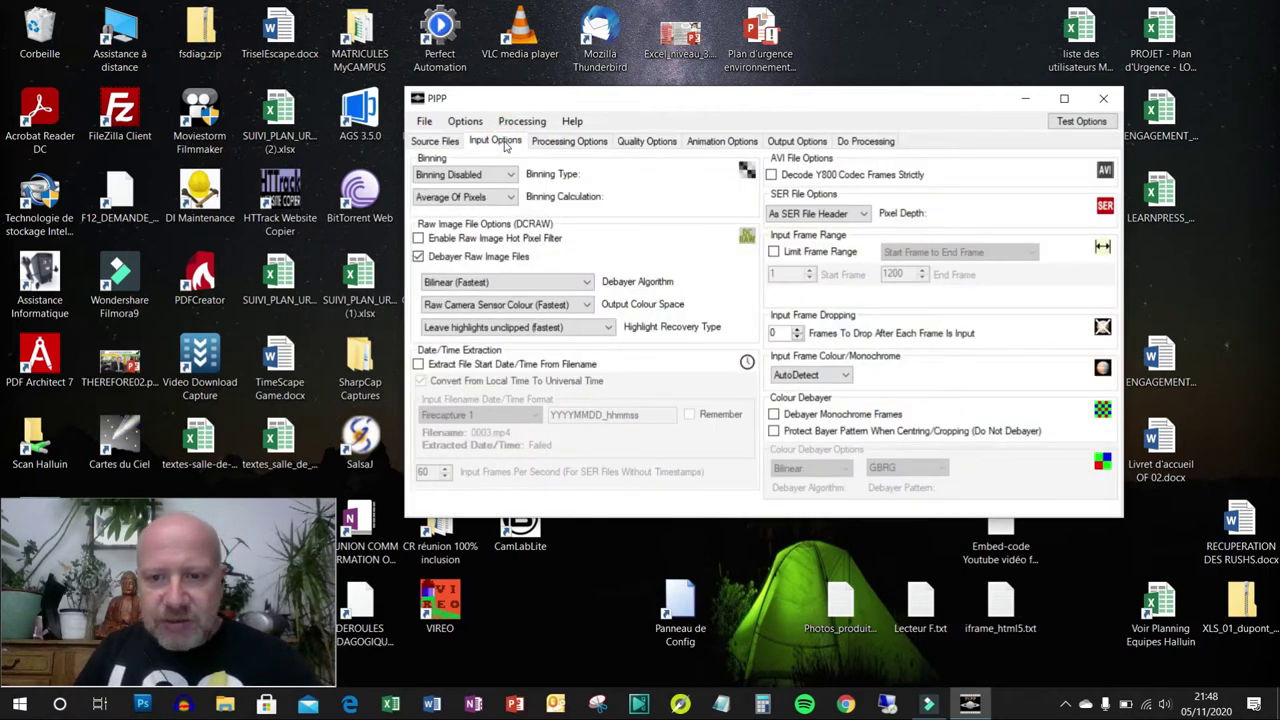
left_click(447, 145)
left_click(482, 145)
left_click(580, 141)
left_click(648, 141)
left_click(450, 145)
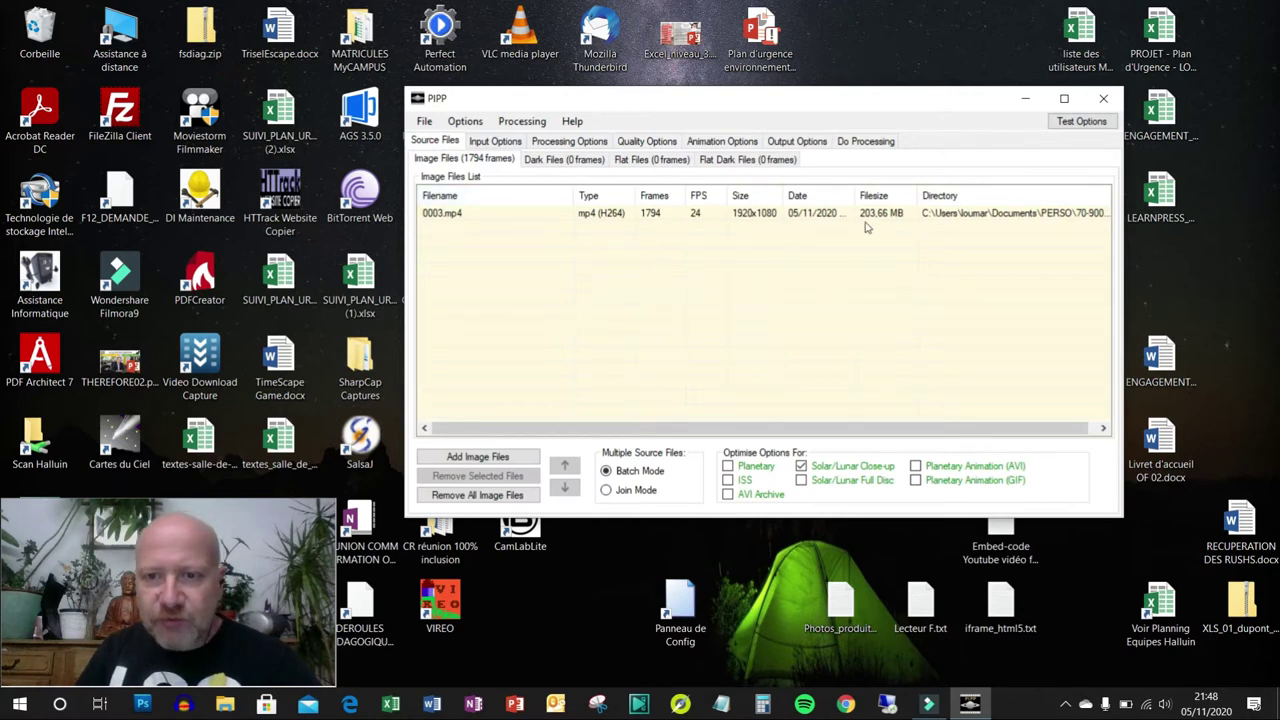
left_click(496, 141)
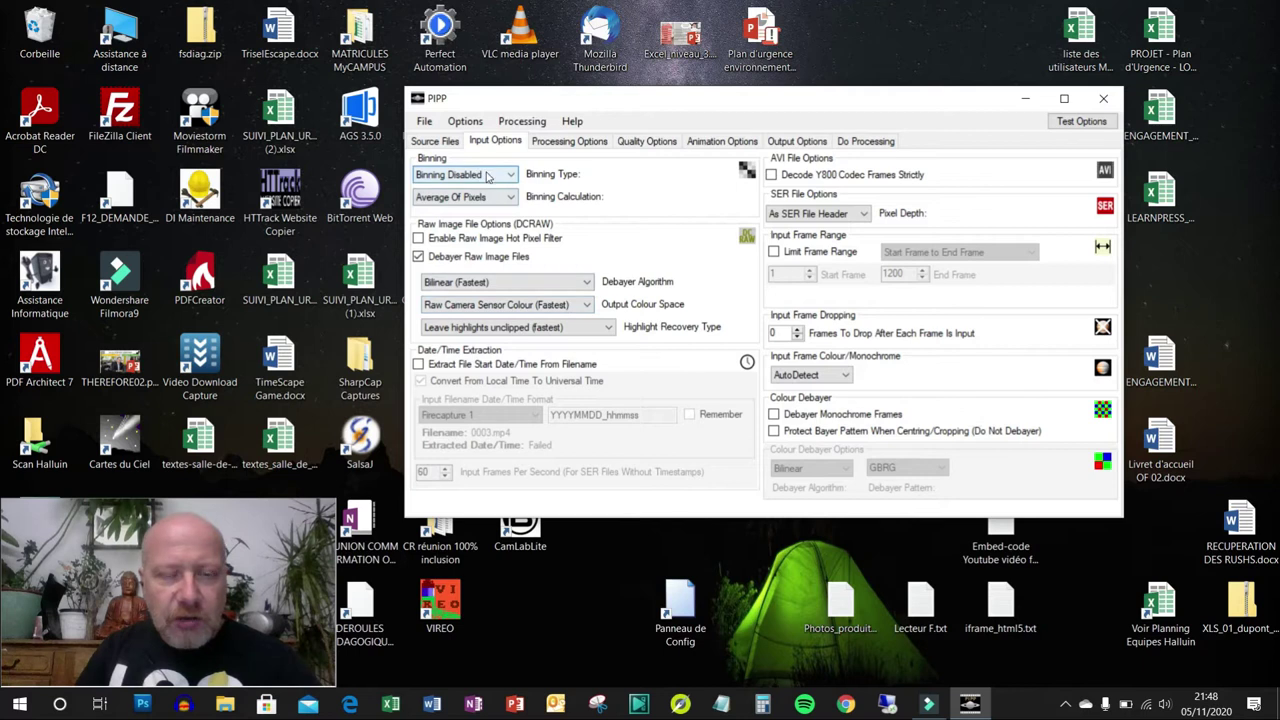
Enable the area of interest and frame the sunspots with it, about 692 wide by 592 high at X 334, Y 526.
left_click(570, 141)
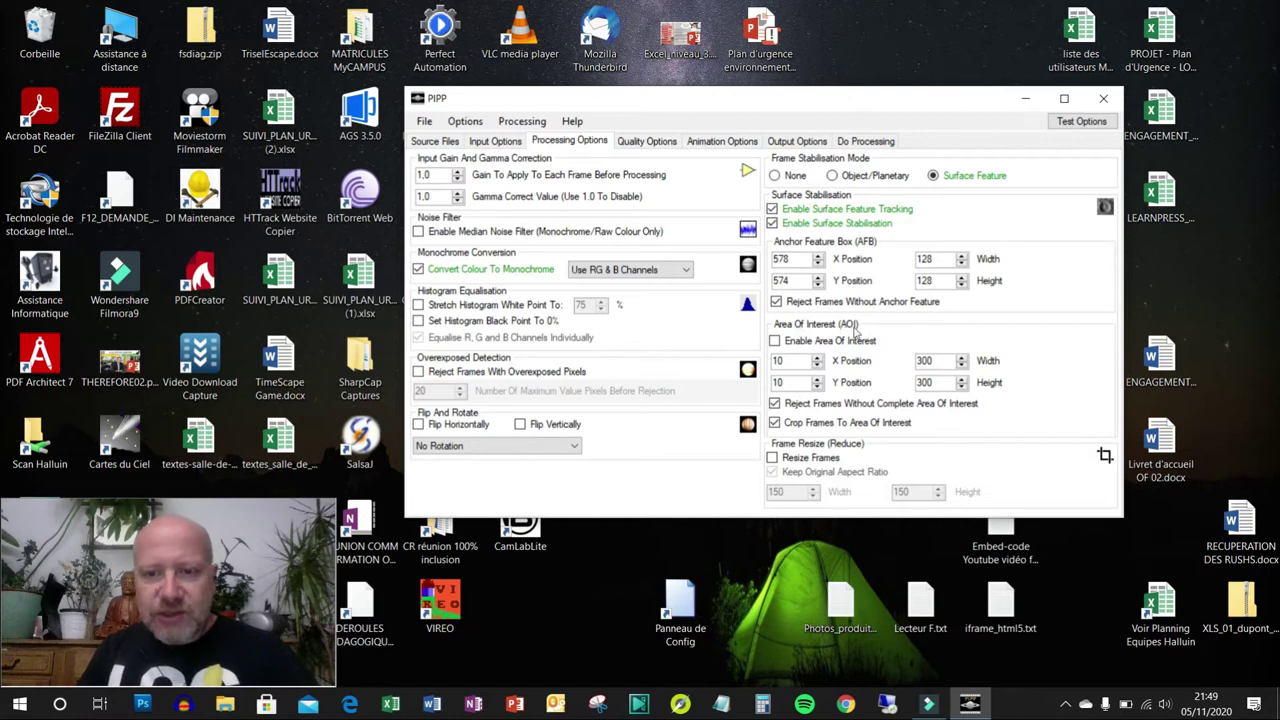
left_click(776, 342)
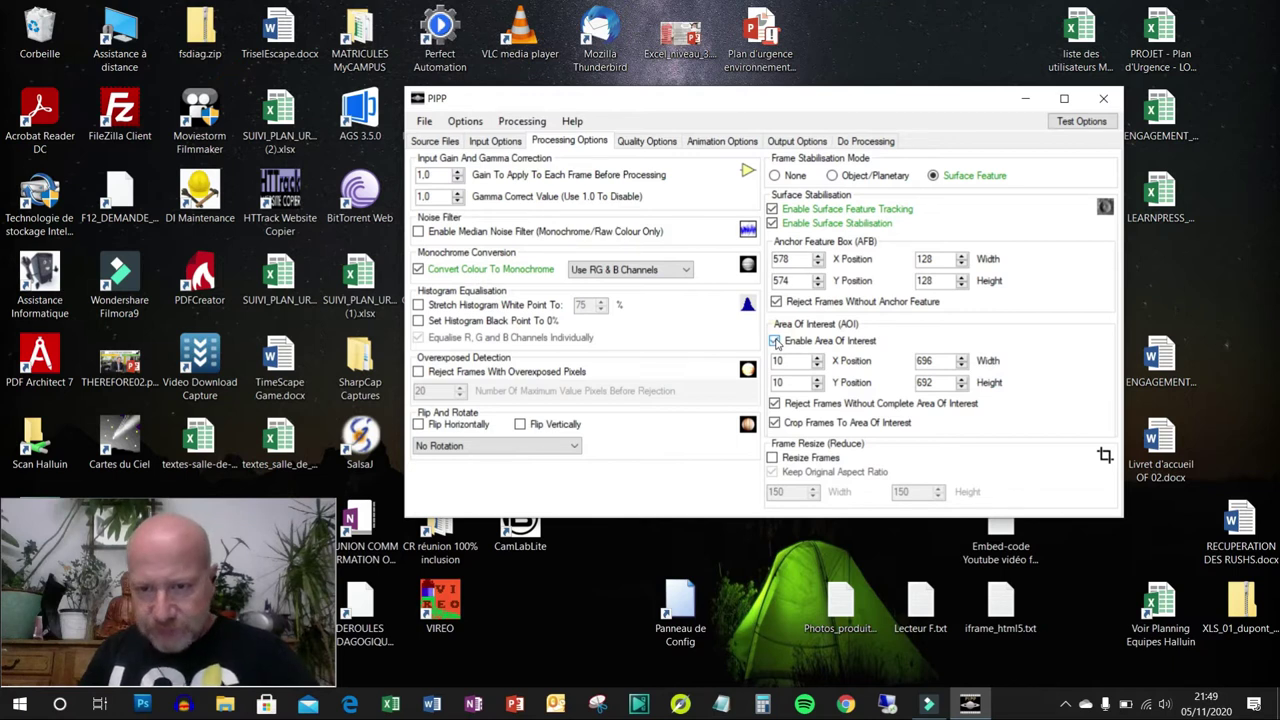
left_click(1081, 122)
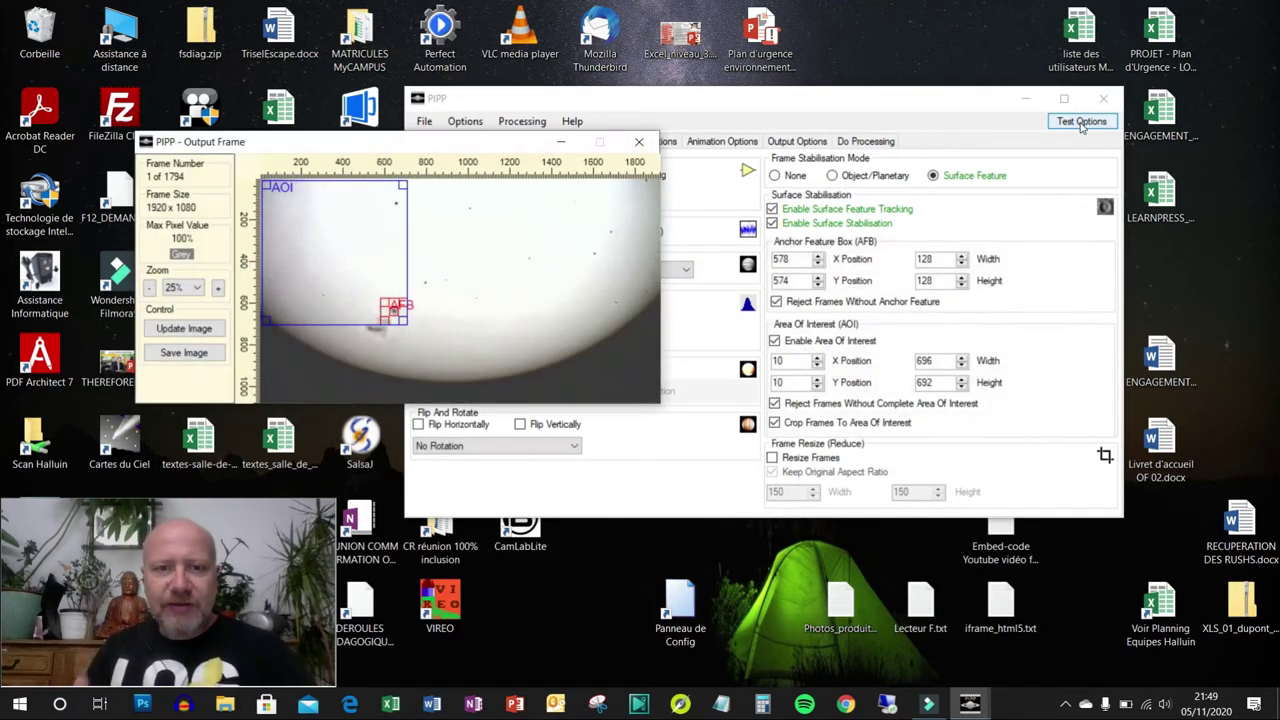
left_click_drag(454, 154, 730, 176)
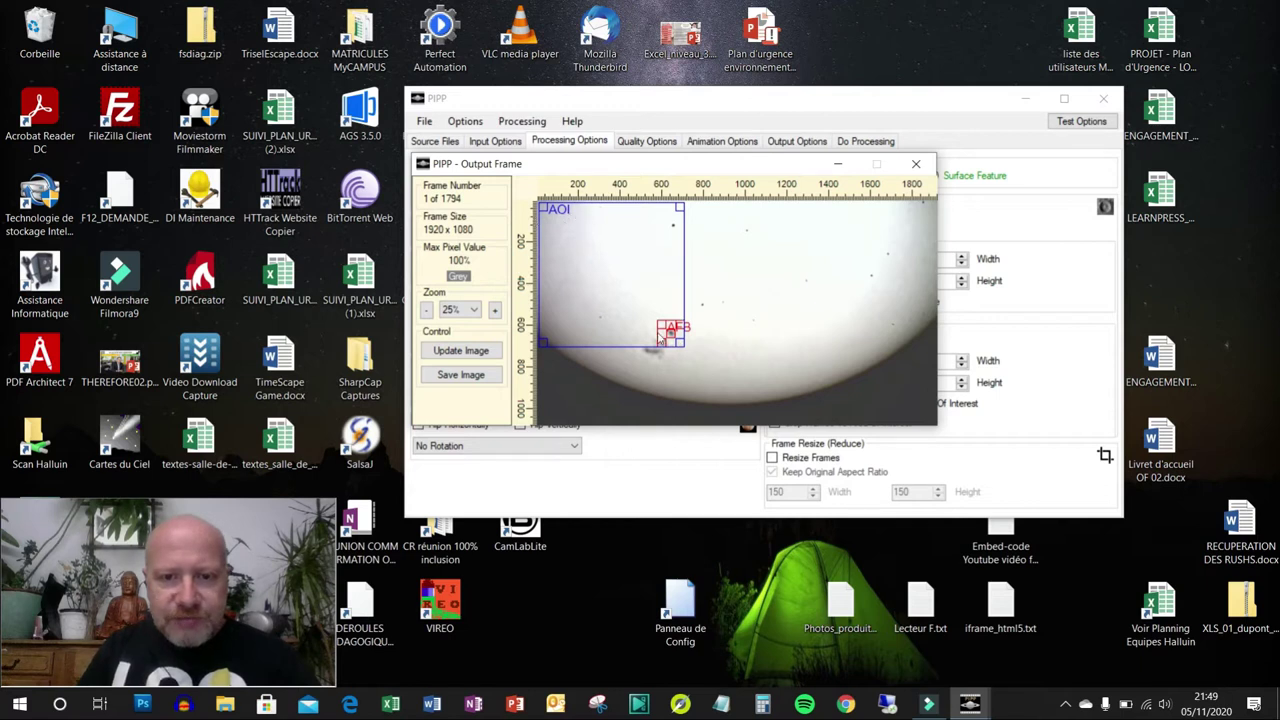
left_click_drag(683, 347, 751, 436)
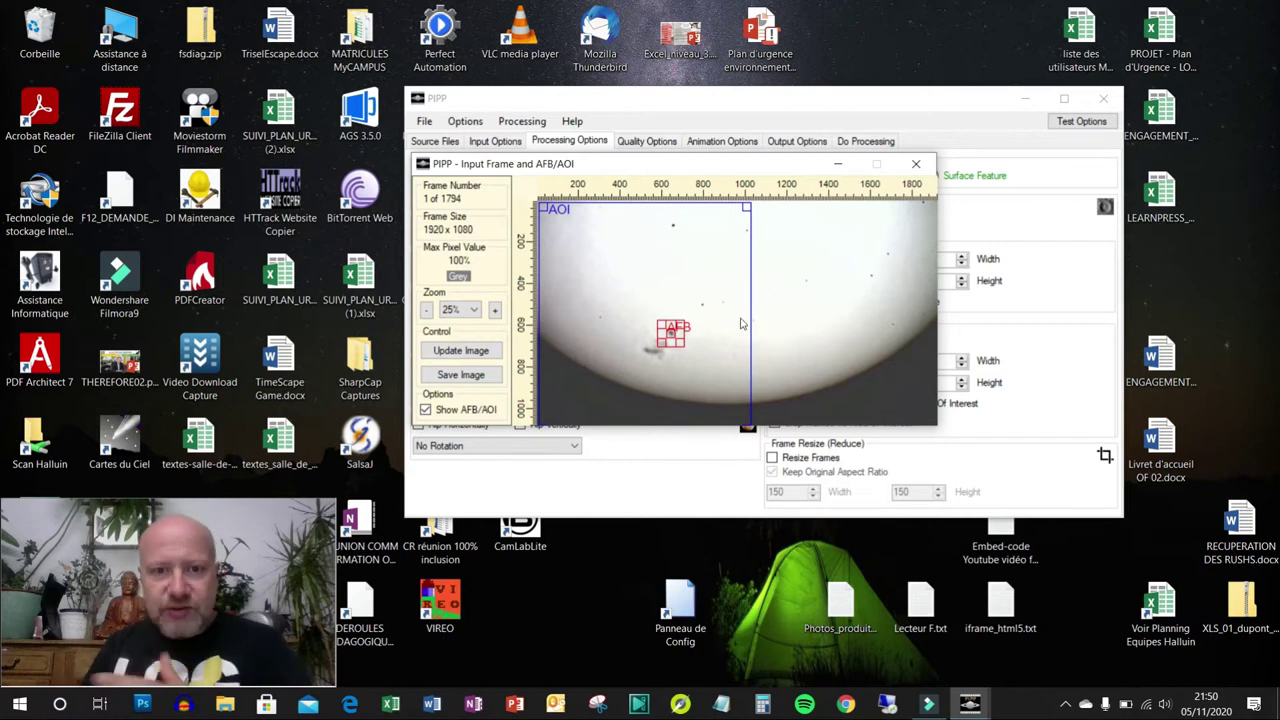
left_click_drag(541, 208, 610, 317)
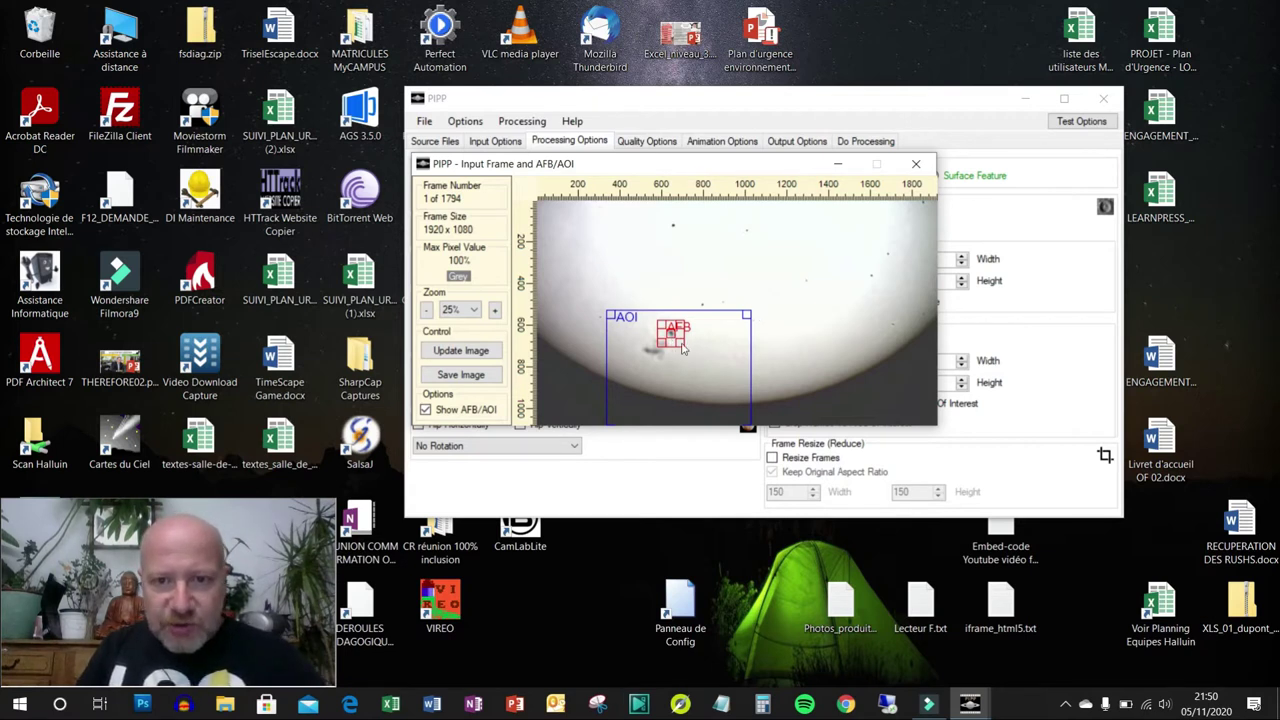
left_click(916, 164)
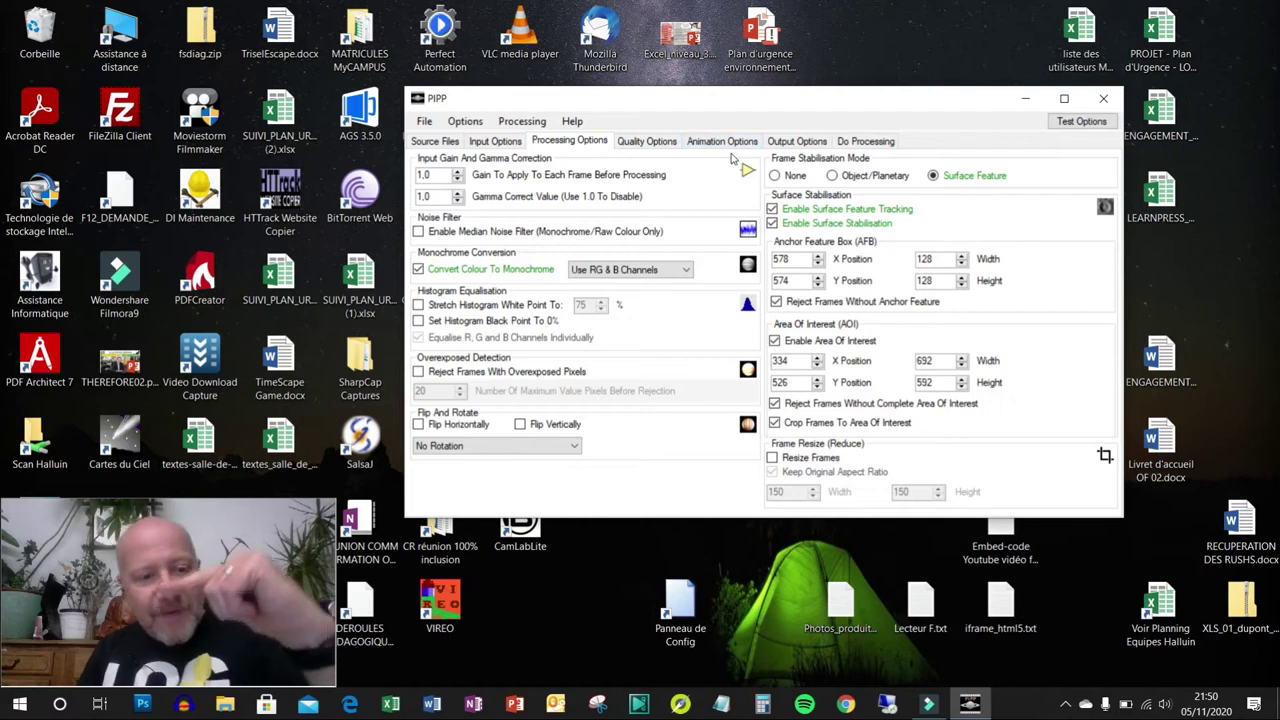
Check the test run's total input frames and start processing the video 0003.mp4.
left_click(866, 142)
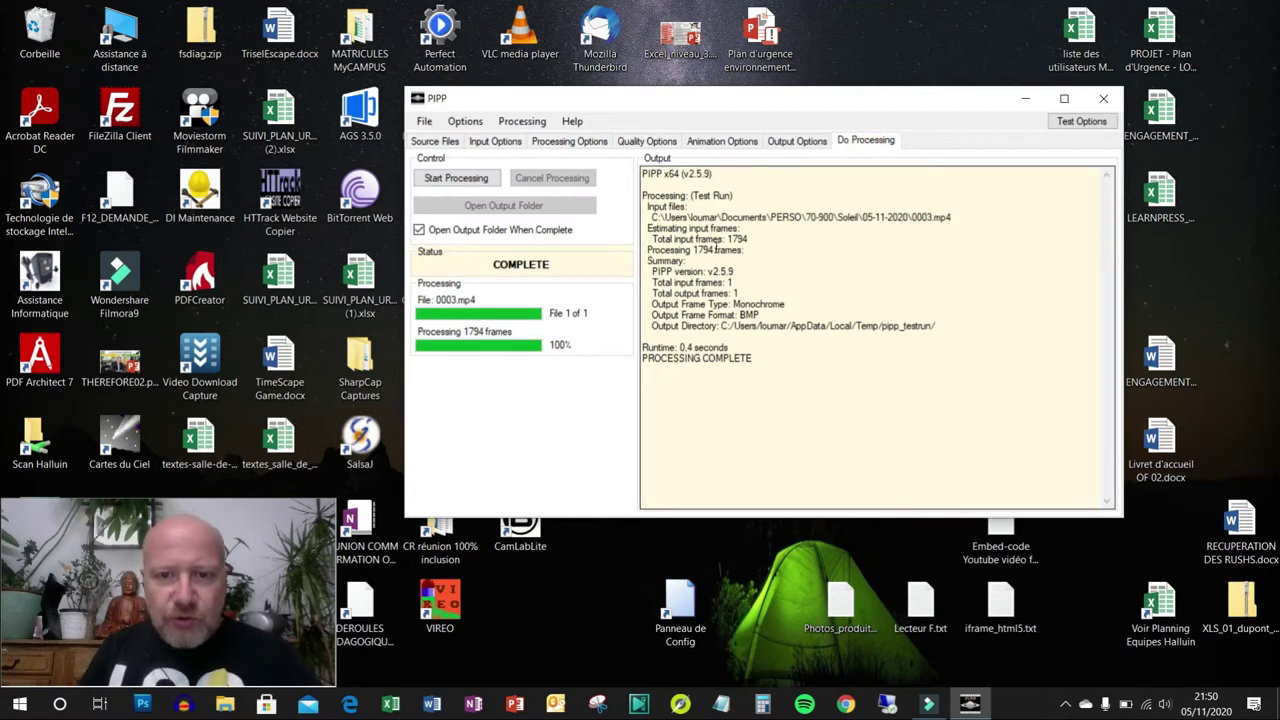
double_click(737, 240)
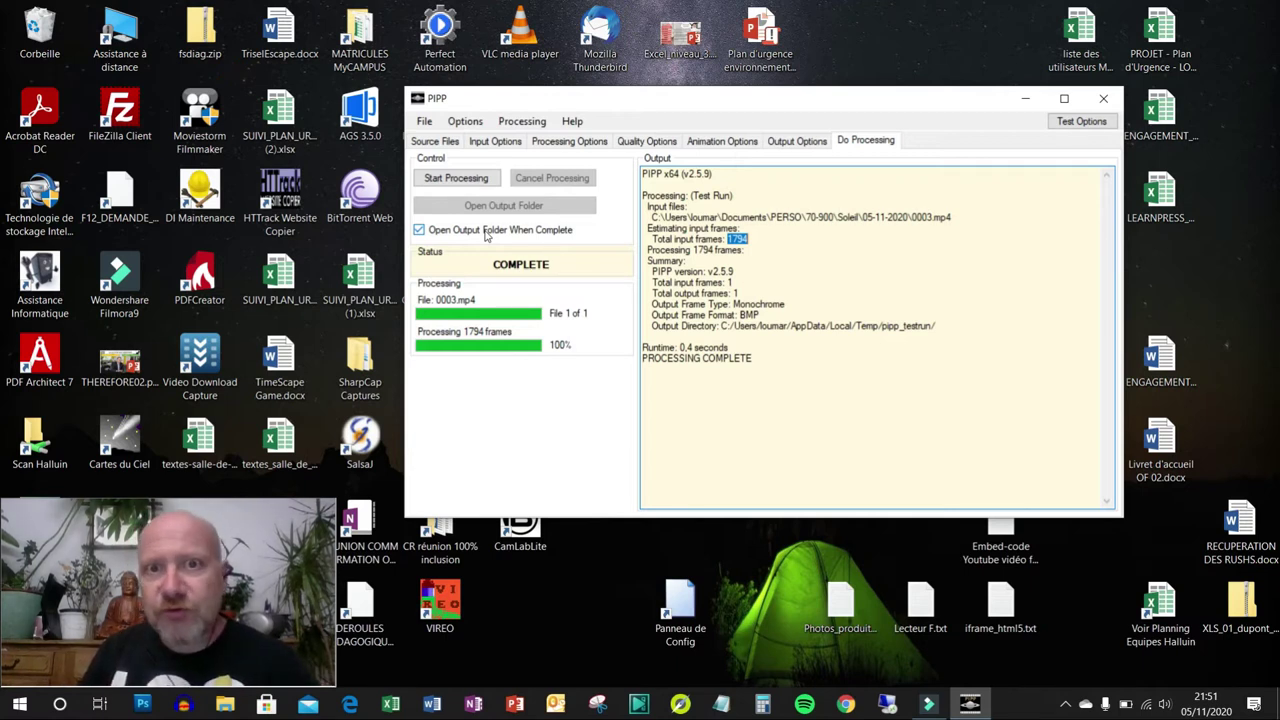
left_click(455, 179)
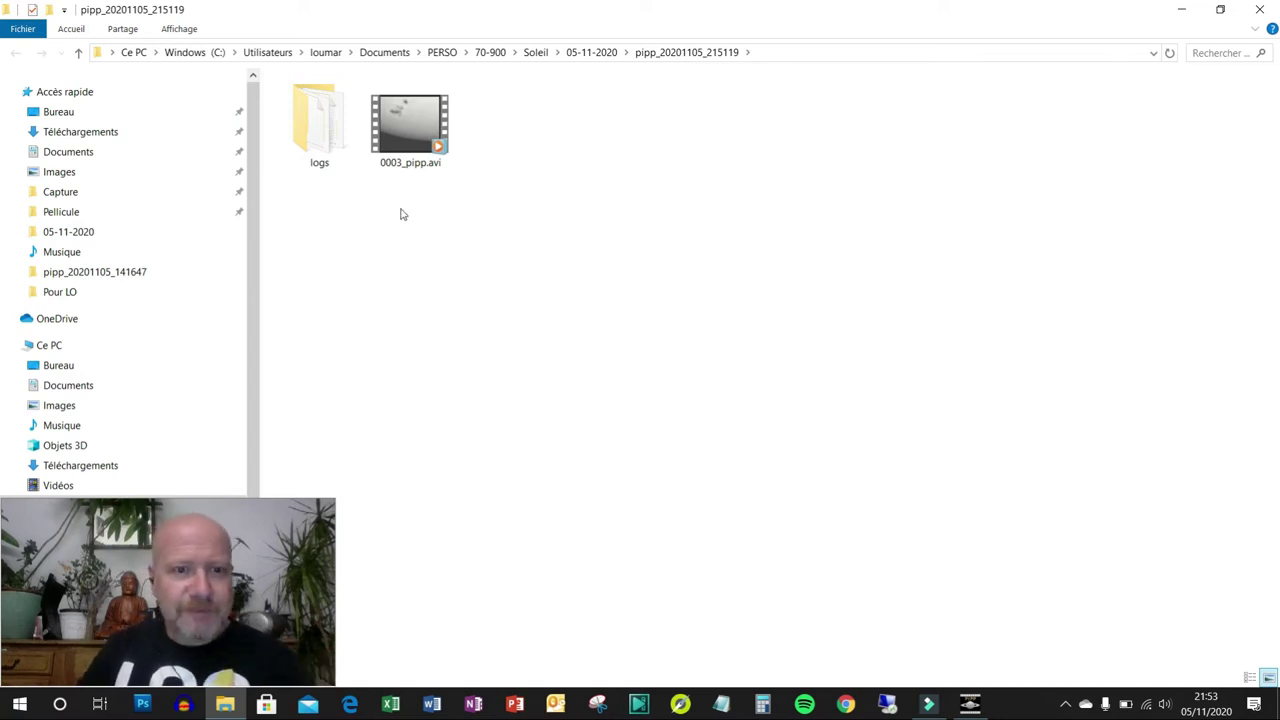
Select the processed video 0003_pipp.avi in the output folder and check its file details.
left_click(405, 135)
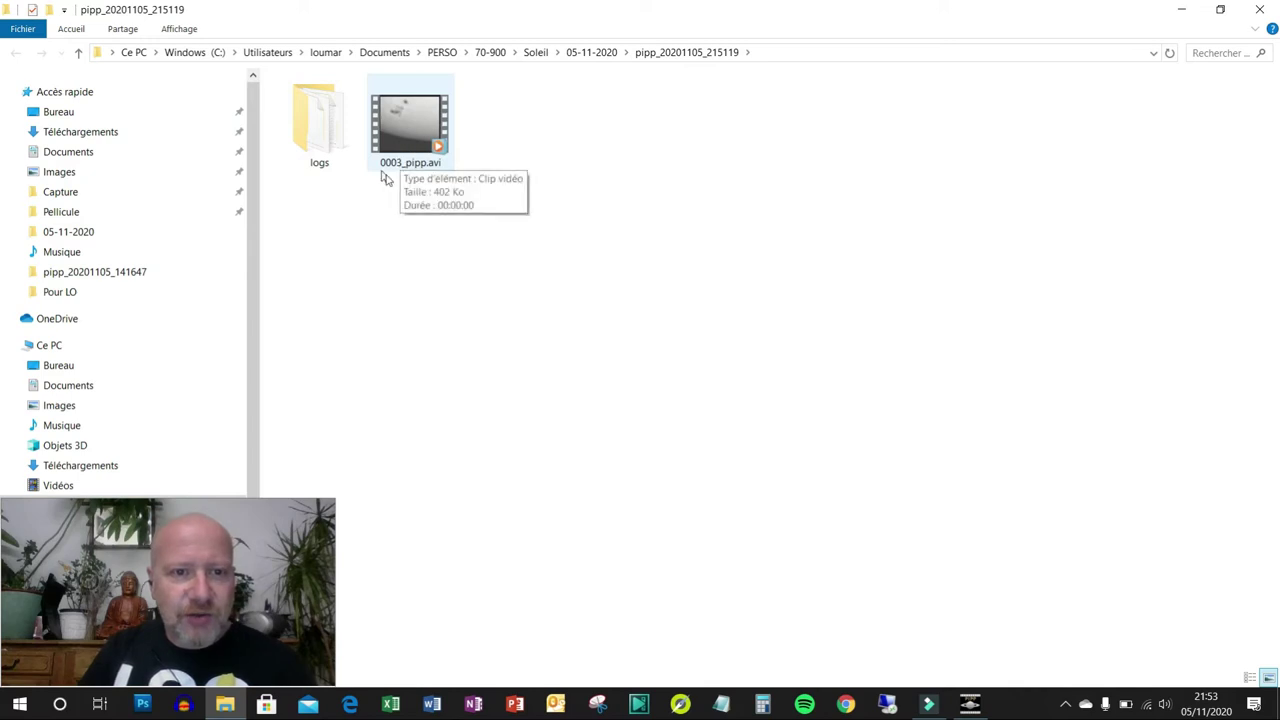
left_click(422, 140)
mouse_move(432, 172)
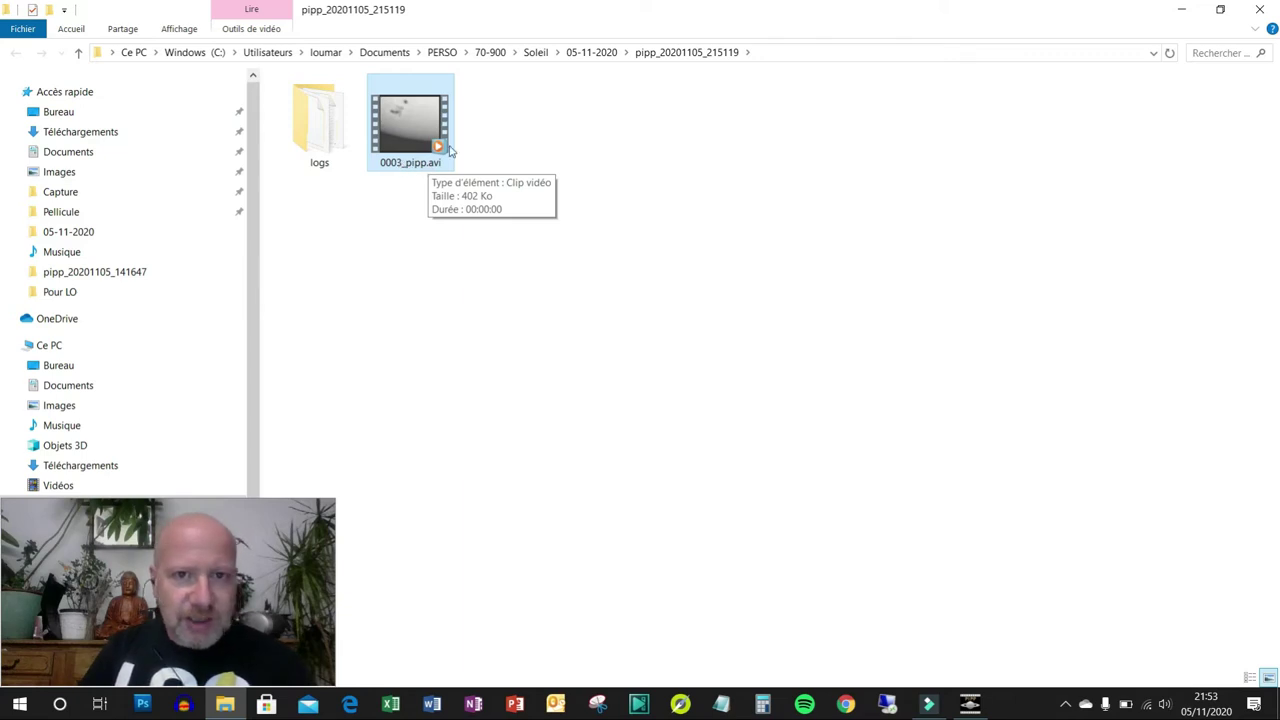
Play the original video 0003.mp4 from the 05-11-2020 folder to examine the sunspots, and close the player.
left_click(597, 57)
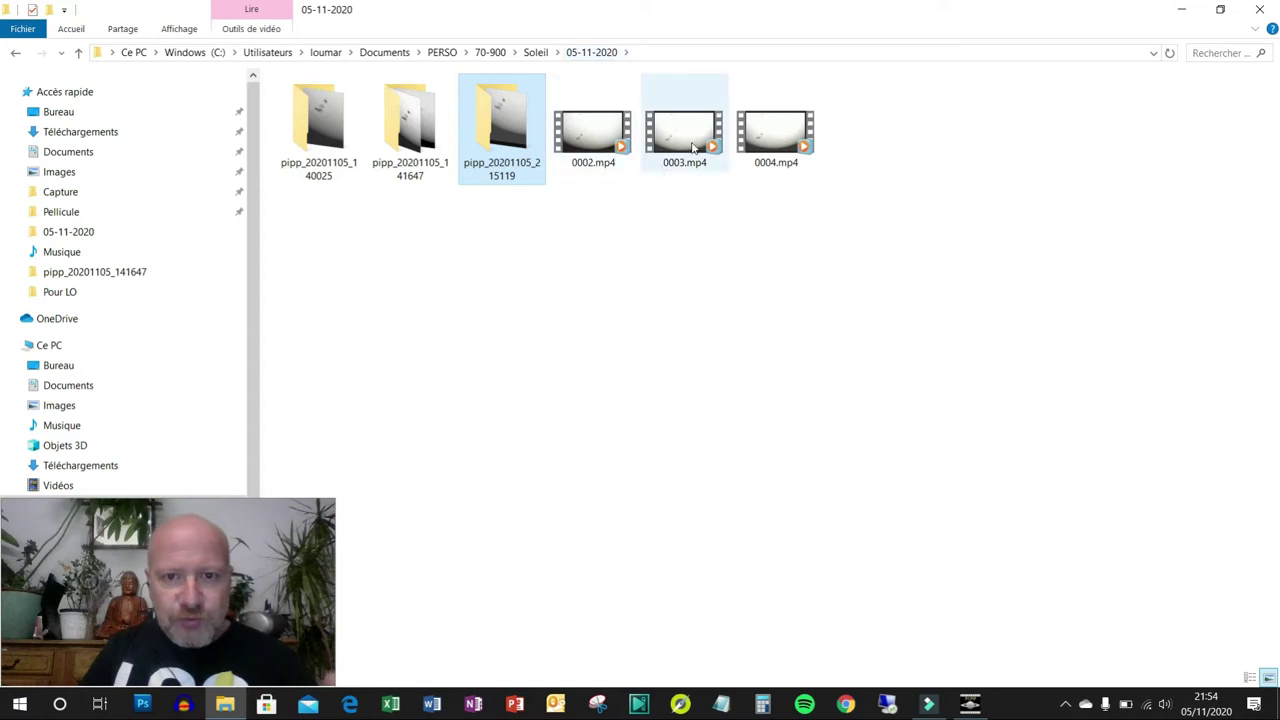
left_click(693, 147)
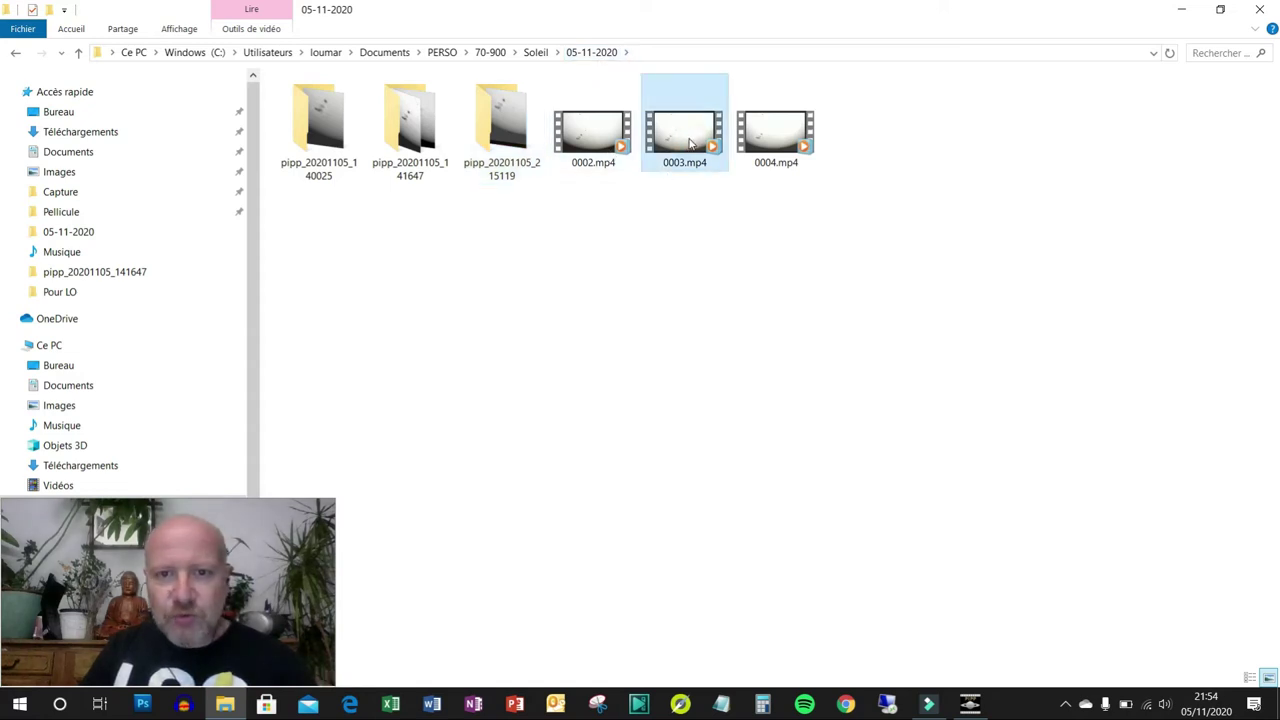
double_click(690, 147)
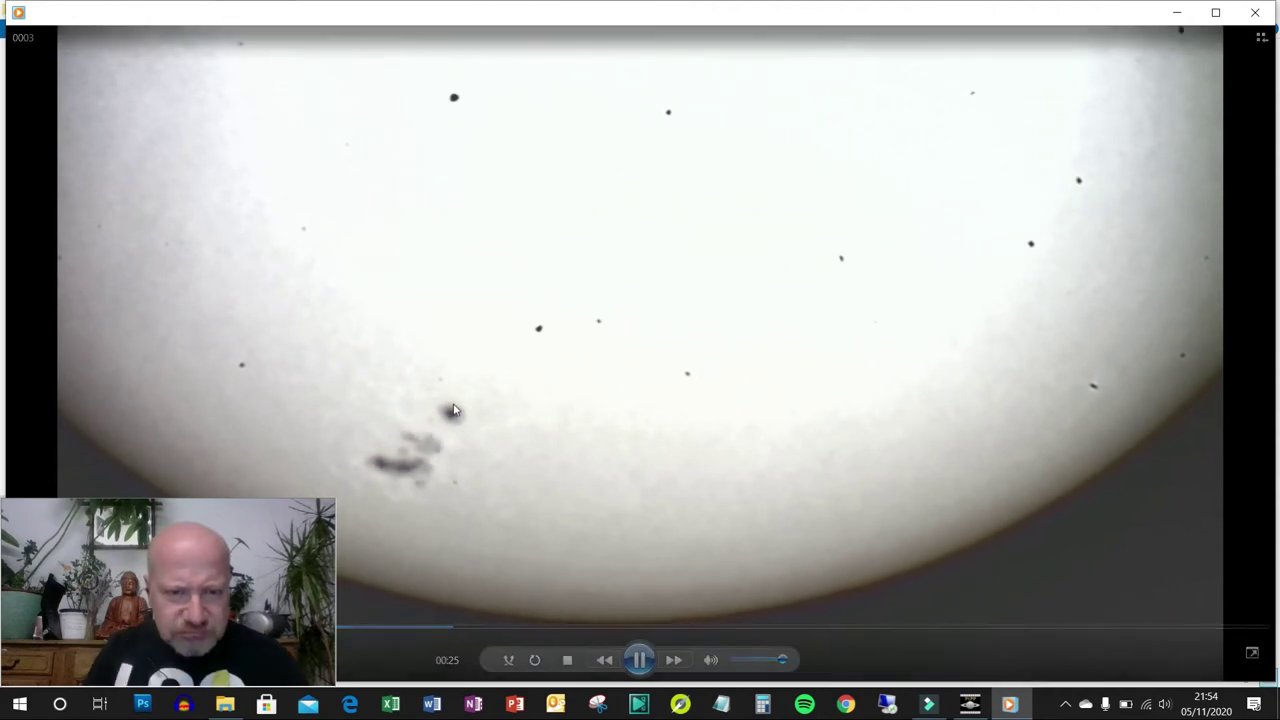
mouse_move(455, 410)
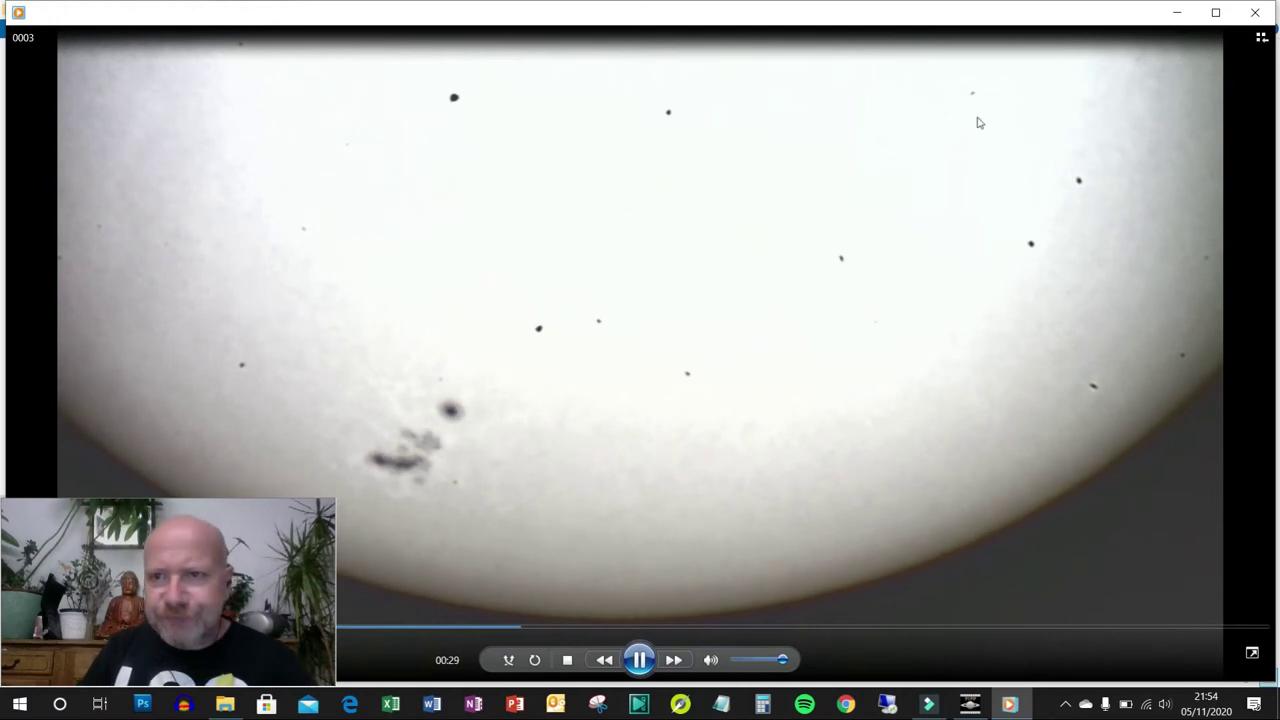
left_click(1255, 12)
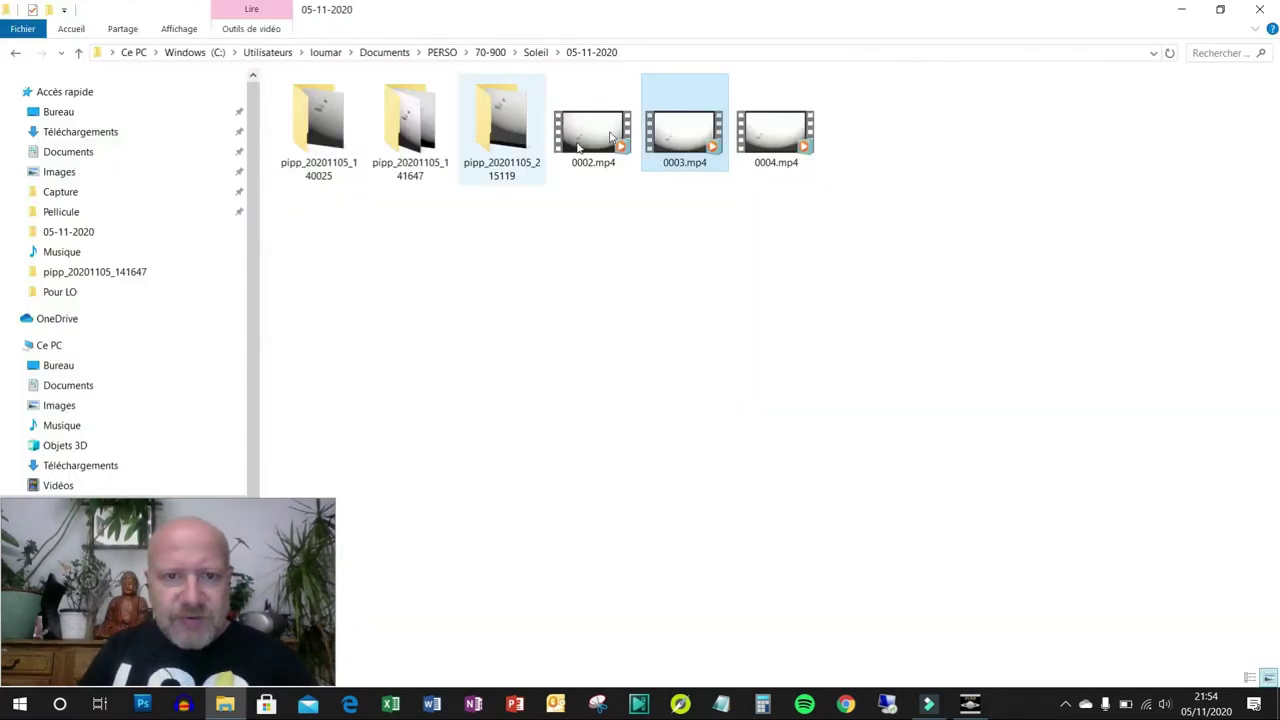
Play the processed video 0003_pipp.avi from the pipp_20201105_215119 folder and move the player window toward the middle of the screen.
double_click(506, 132)
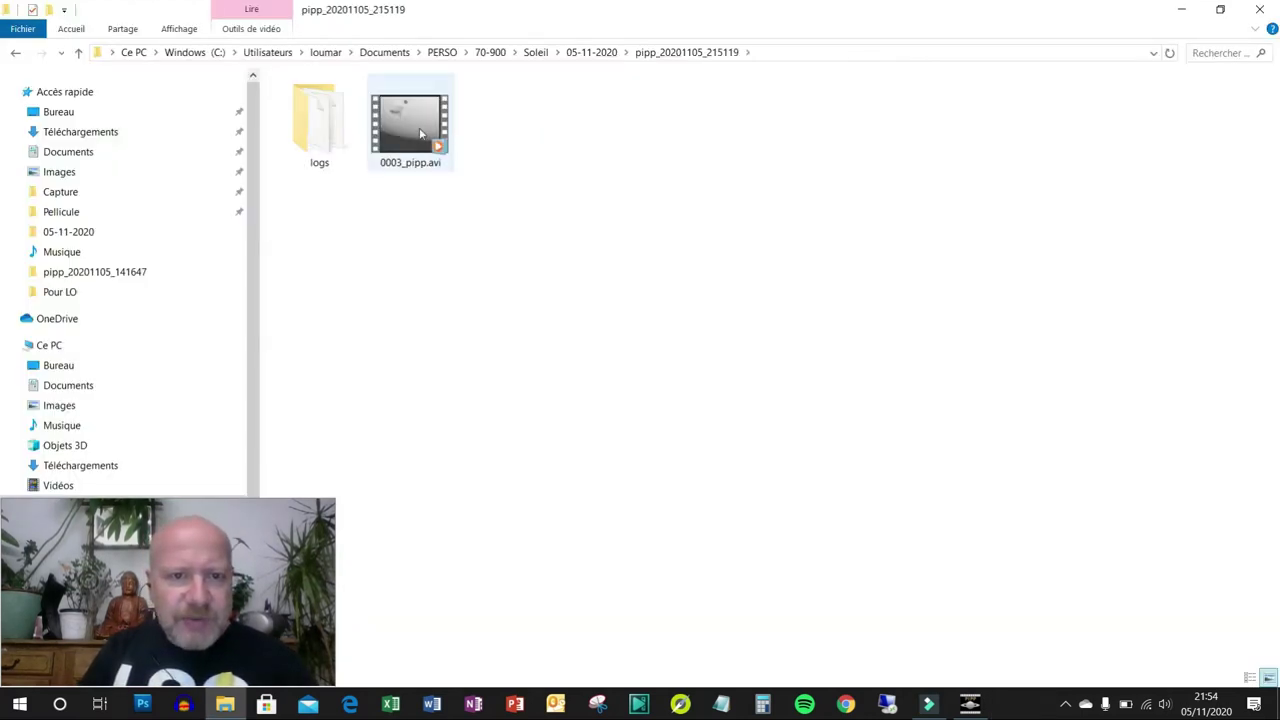
double_click(417, 133)
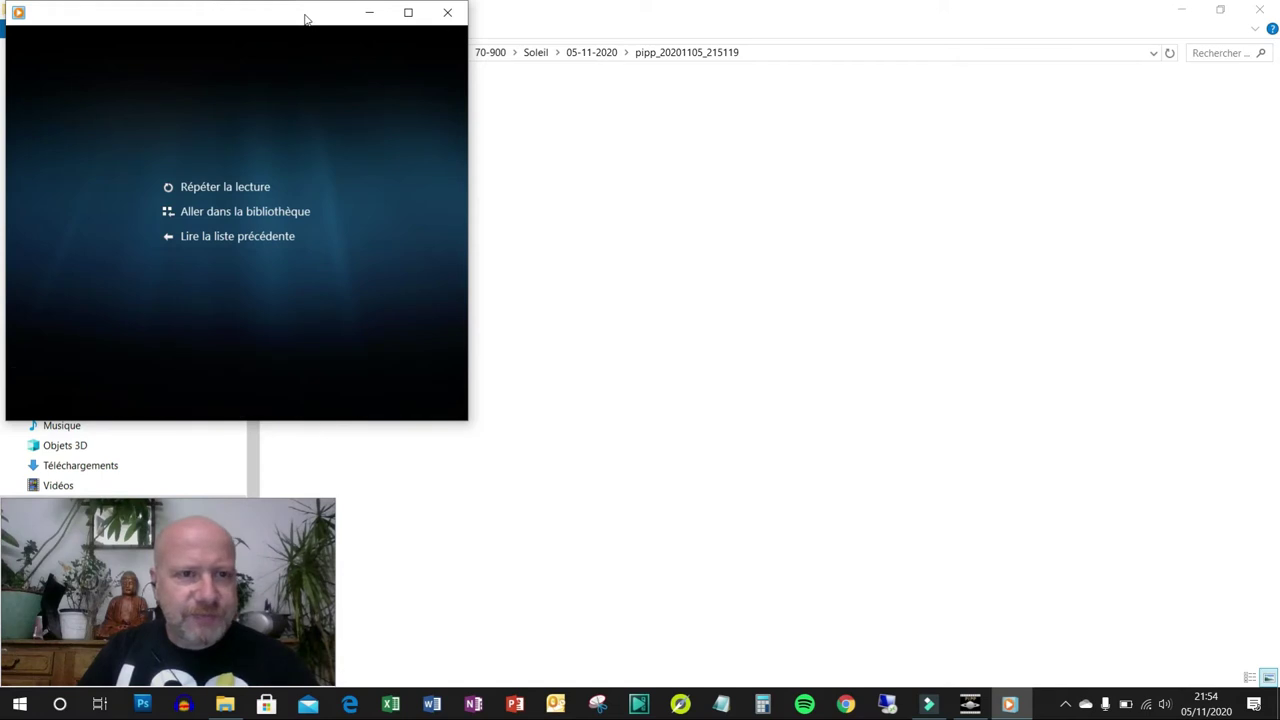
left_click_drag(300, 18, 742, 140)
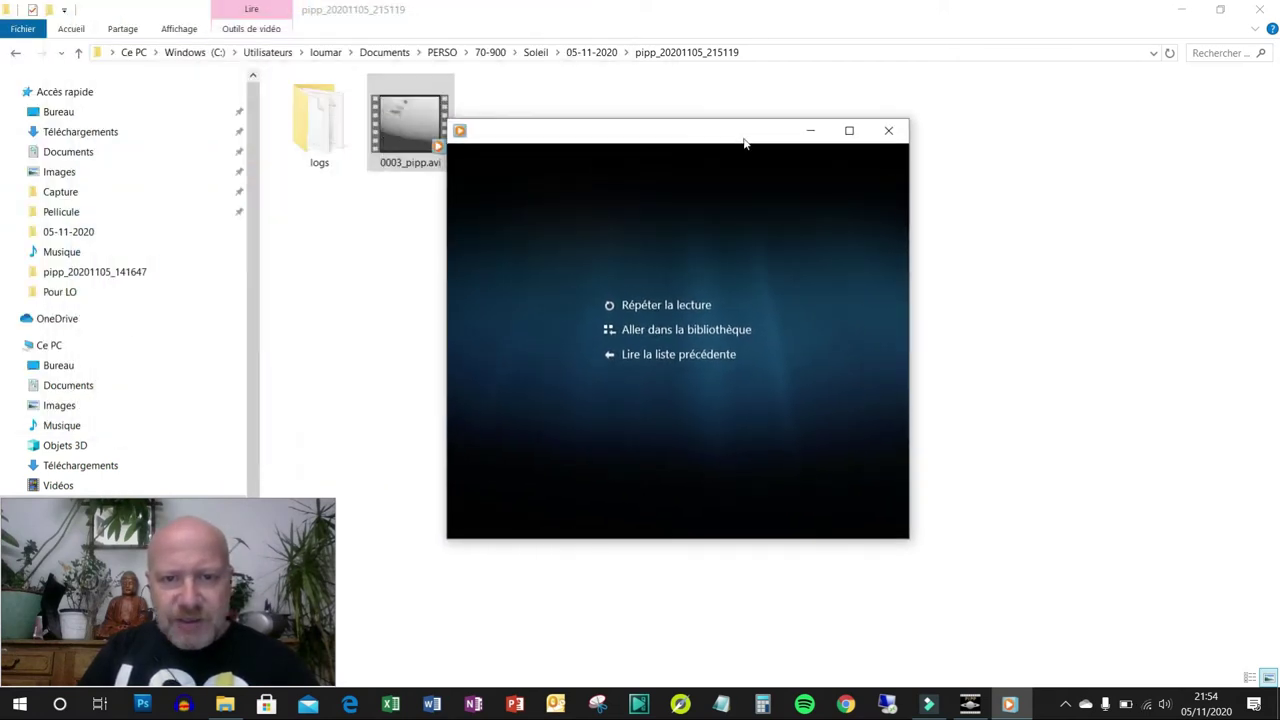
Replay the processed video 0003_pipp.avi to examine the sunspots, and close the player.
left_click(677, 517)
left_click(678, 517)
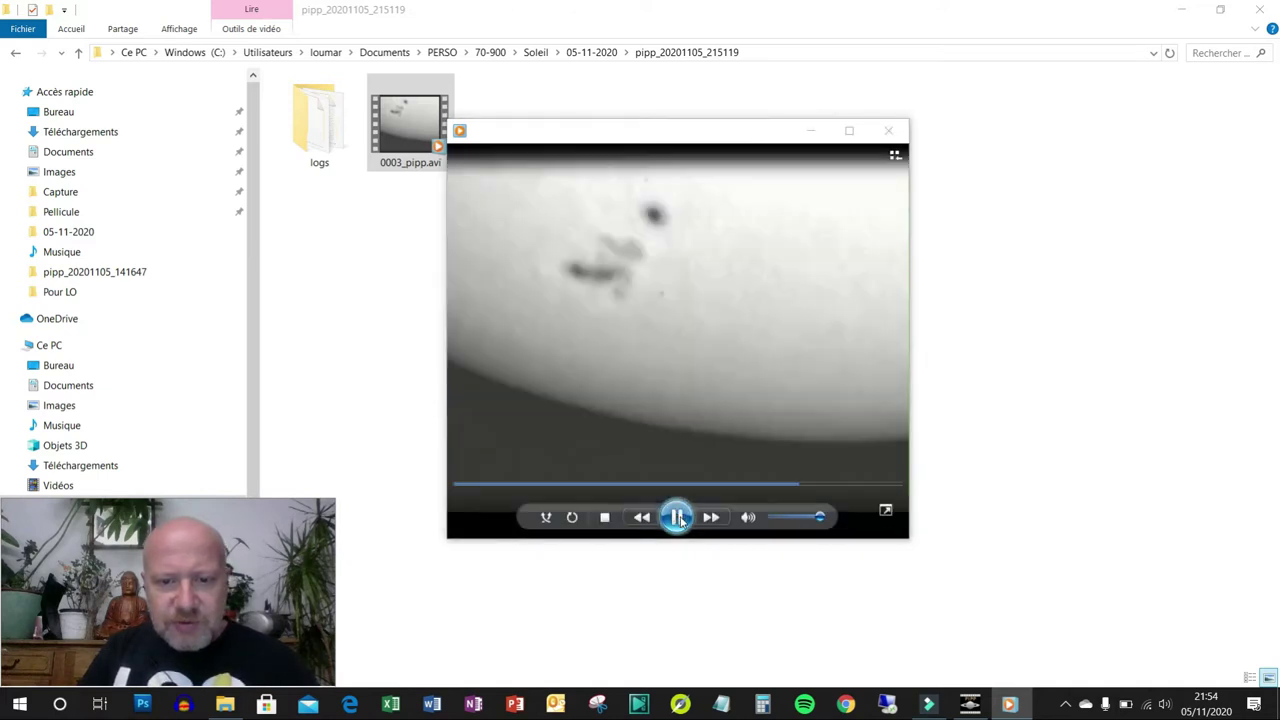
left_click(890, 130)
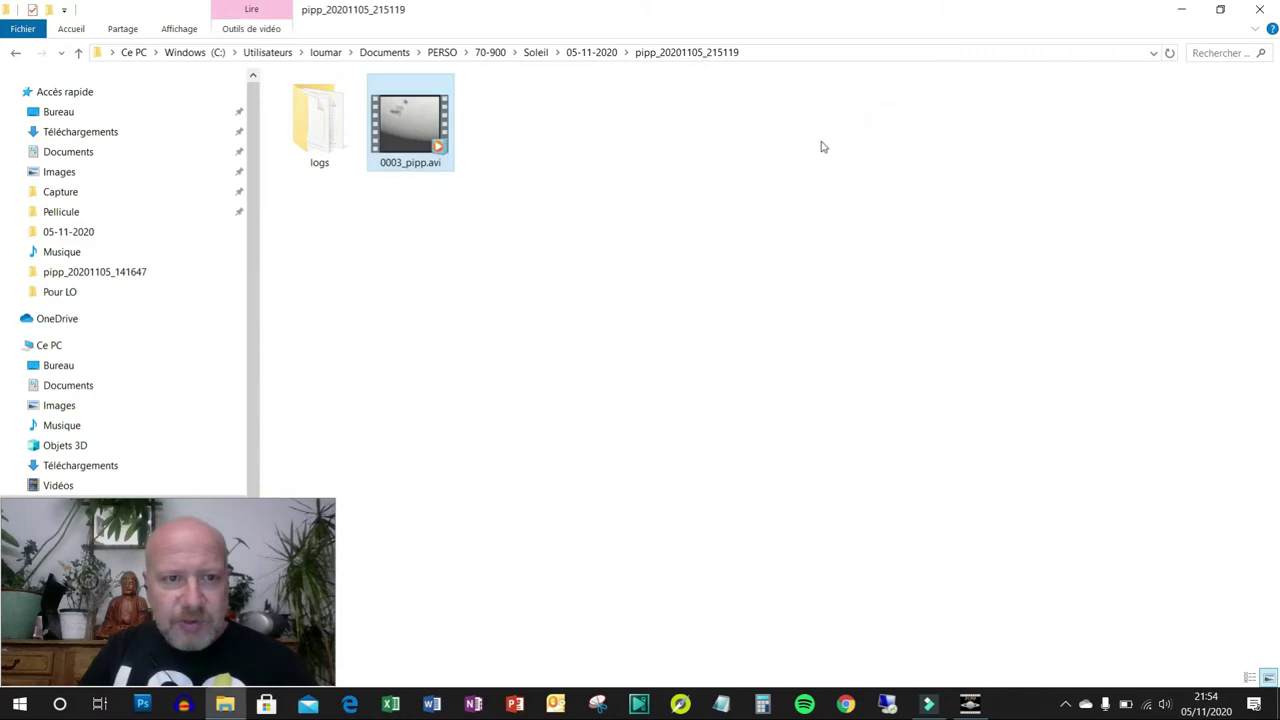
Play the earlier processed video 0003_pipp.avi from the pipp_20201105_141647 folder in 05-11-2020 to examine the sunspots, and close the player.
left_click(598, 55)
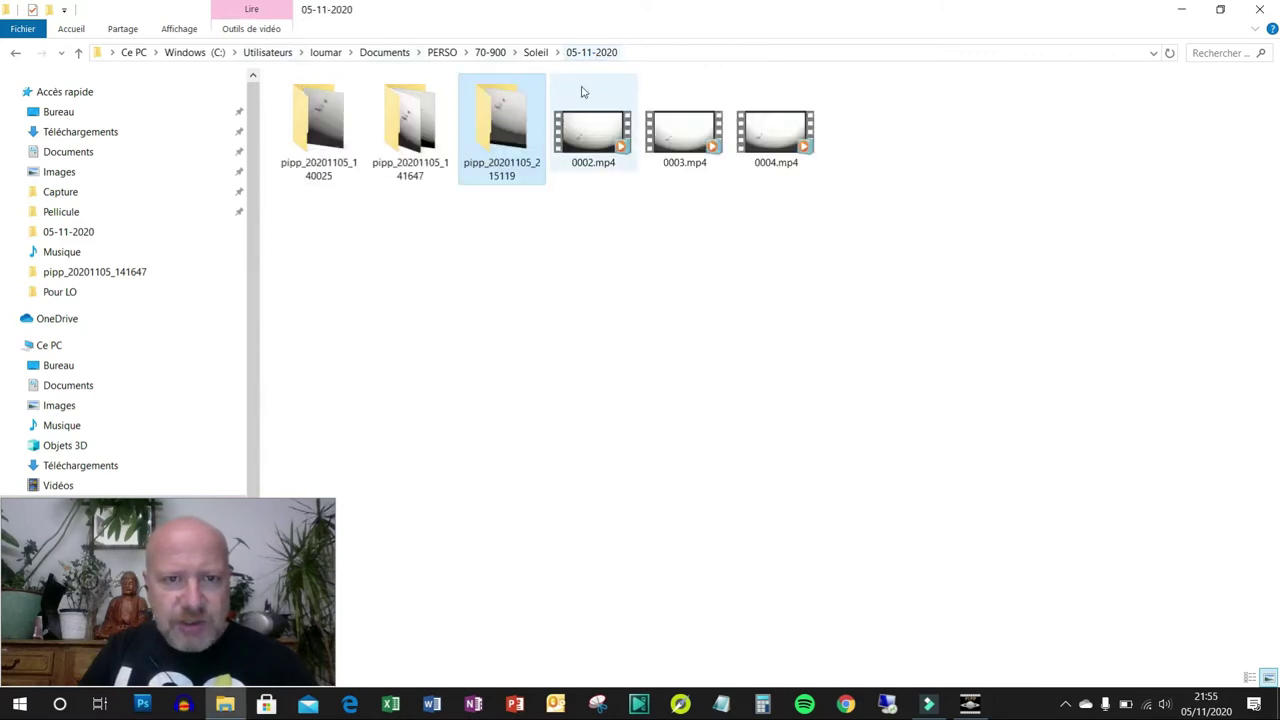
double_click(420, 140)
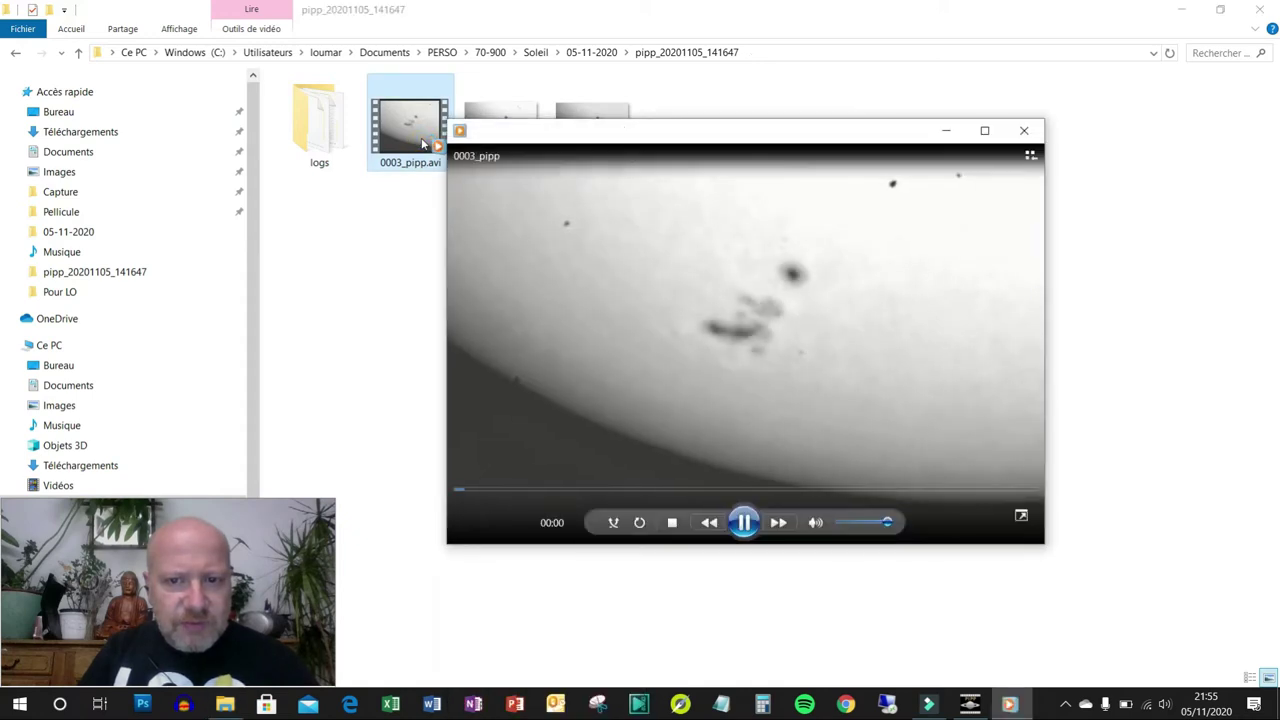
left_click_drag(760, 131, 614, 157)
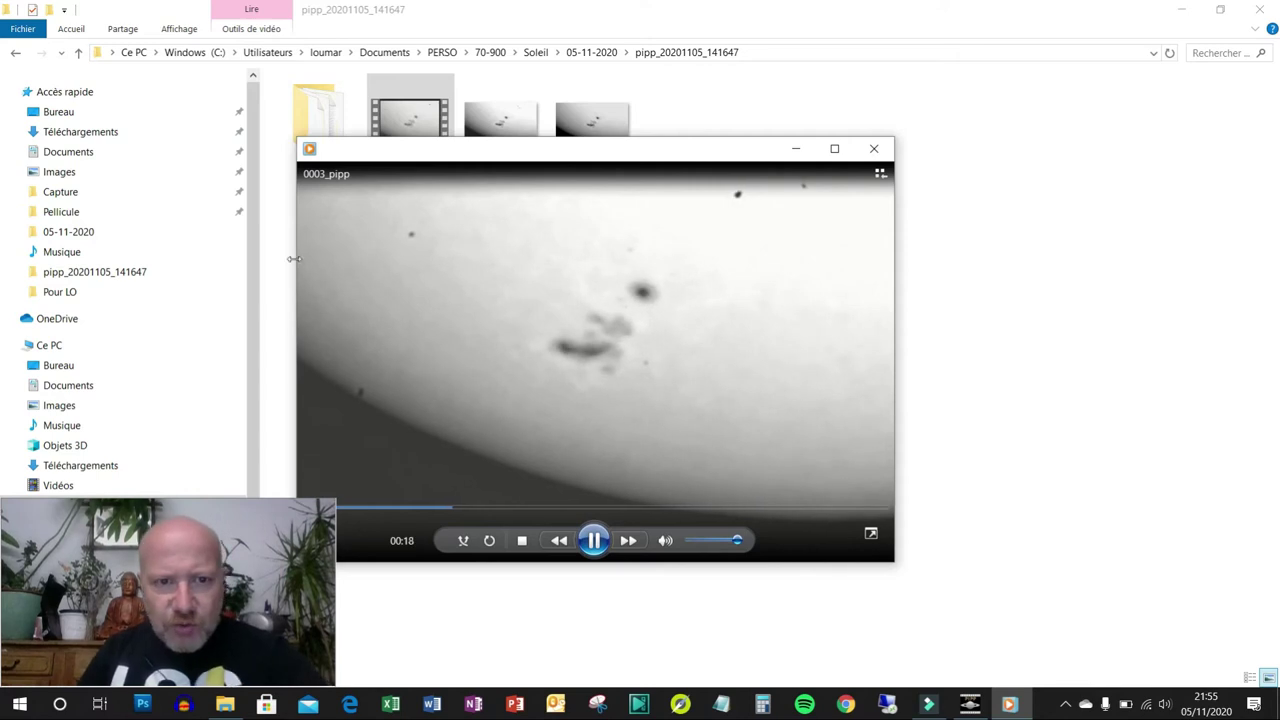
left_click(873, 152)
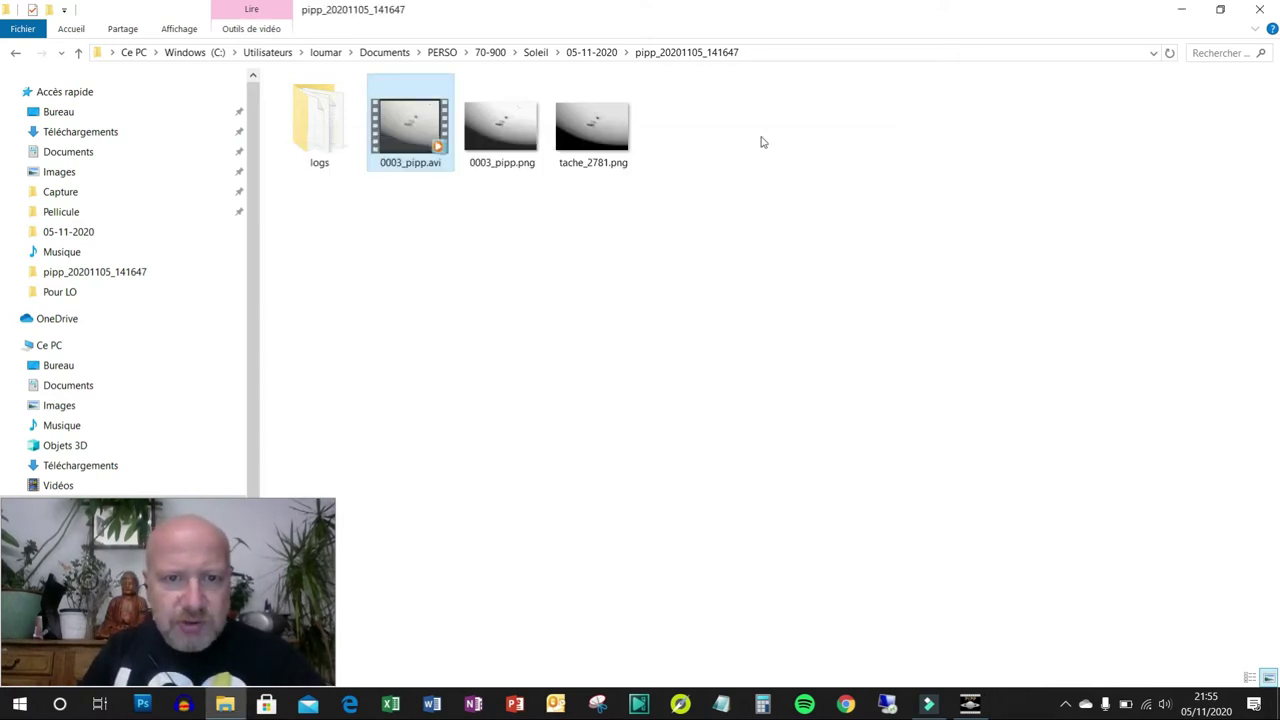
Close the file explorer and PIPP, and launch RegiStax 6 from the desktop.
left_click(1258, 10)
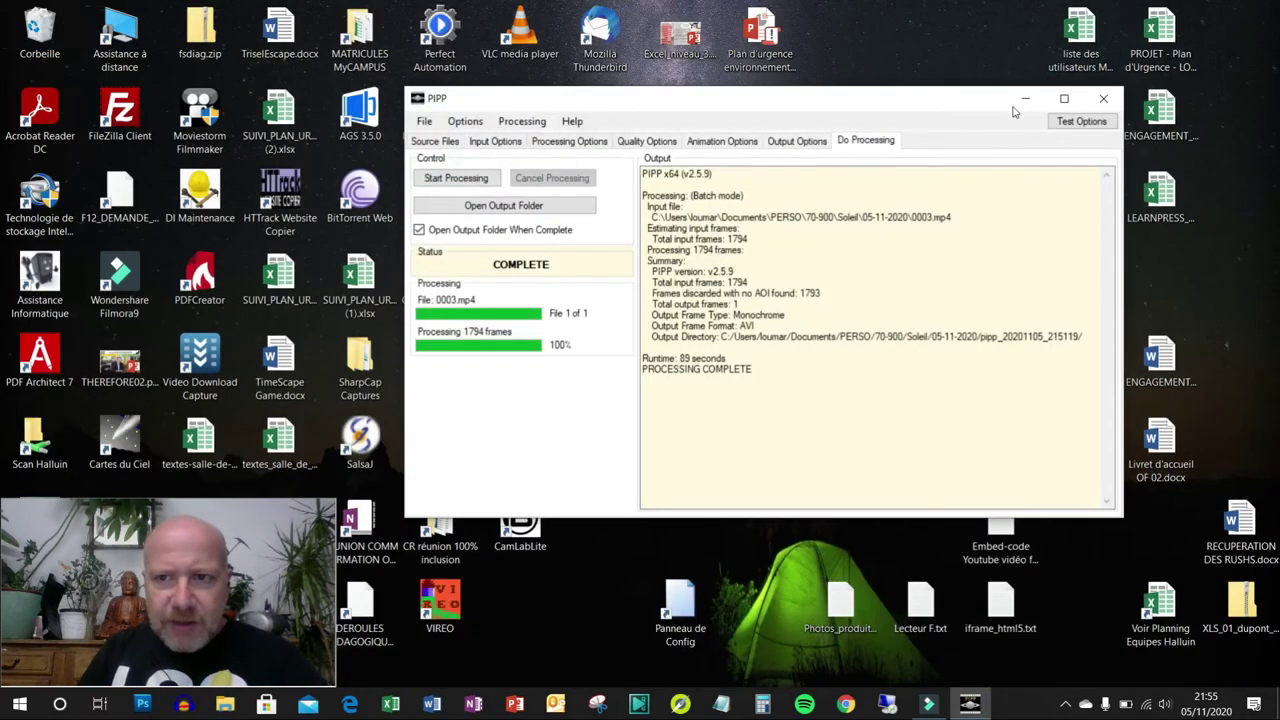
left_click(1104, 99)
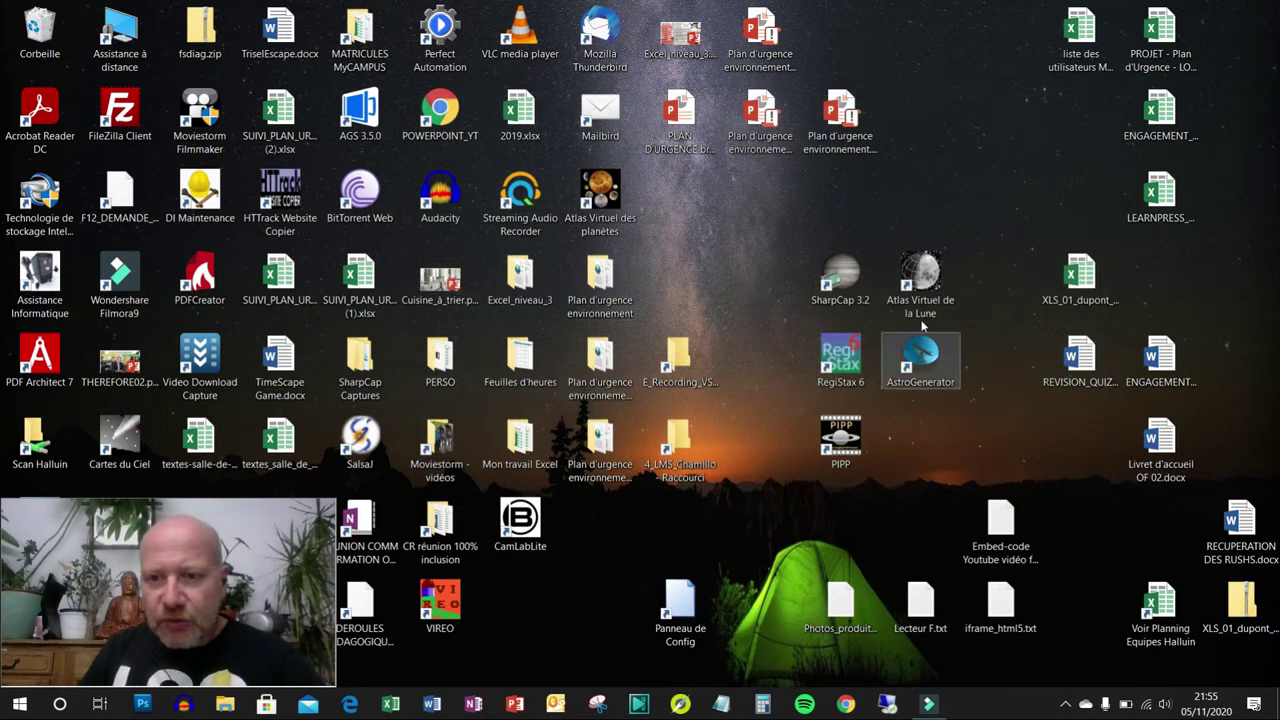
left_click(838, 369)
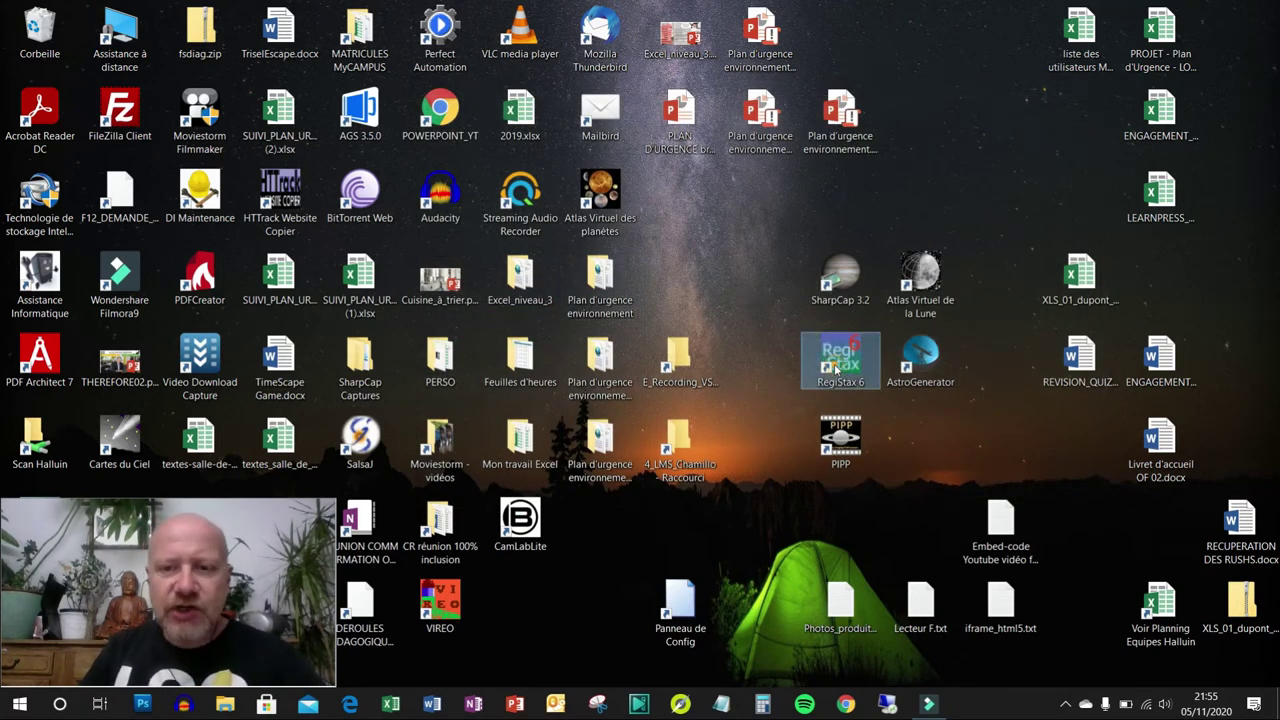
double_click(838, 368)
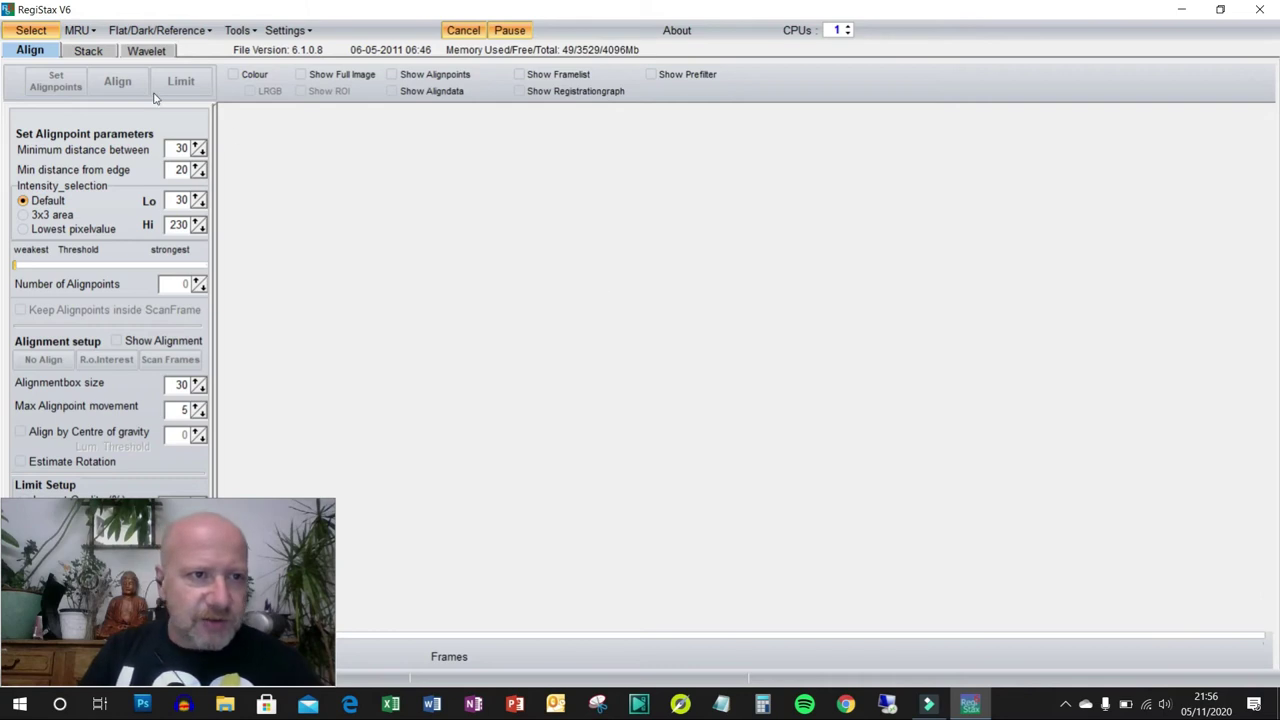
Load the video 0003_pipp.avi from the pipp_20201105_141647 folder in 05-11-2020 for alignment.
left_click(31, 32)
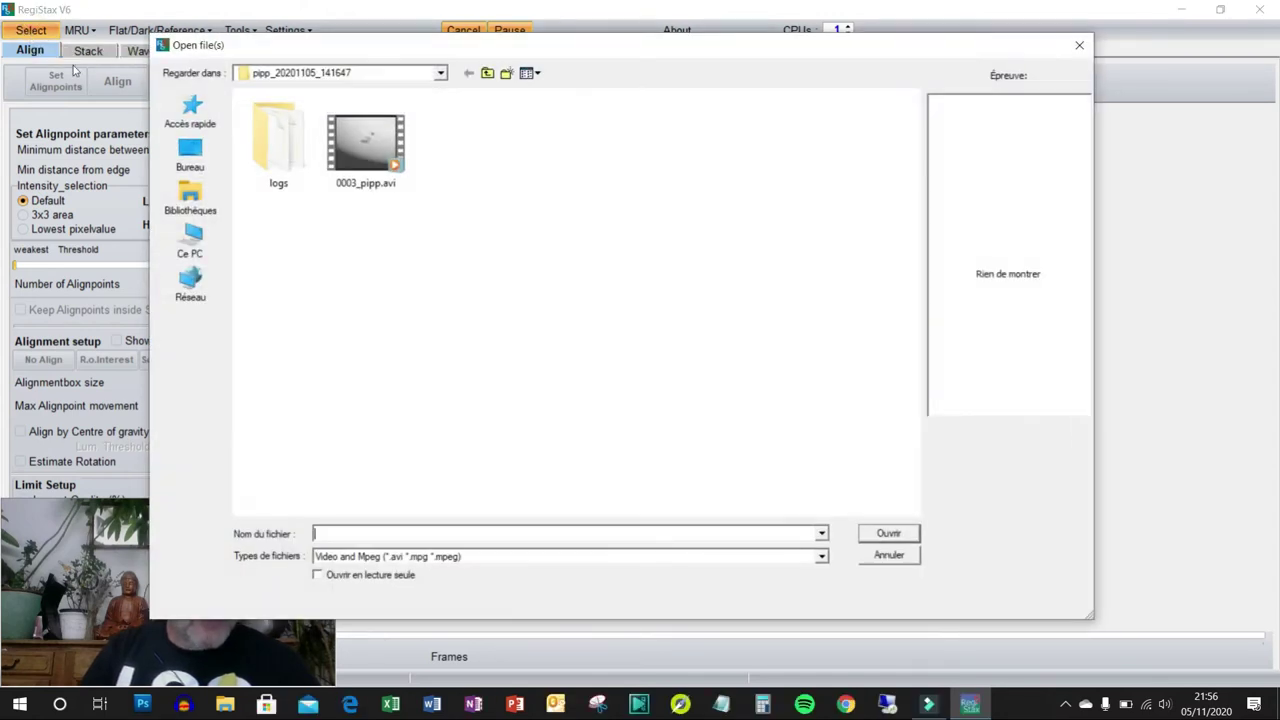
left_click(488, 76)
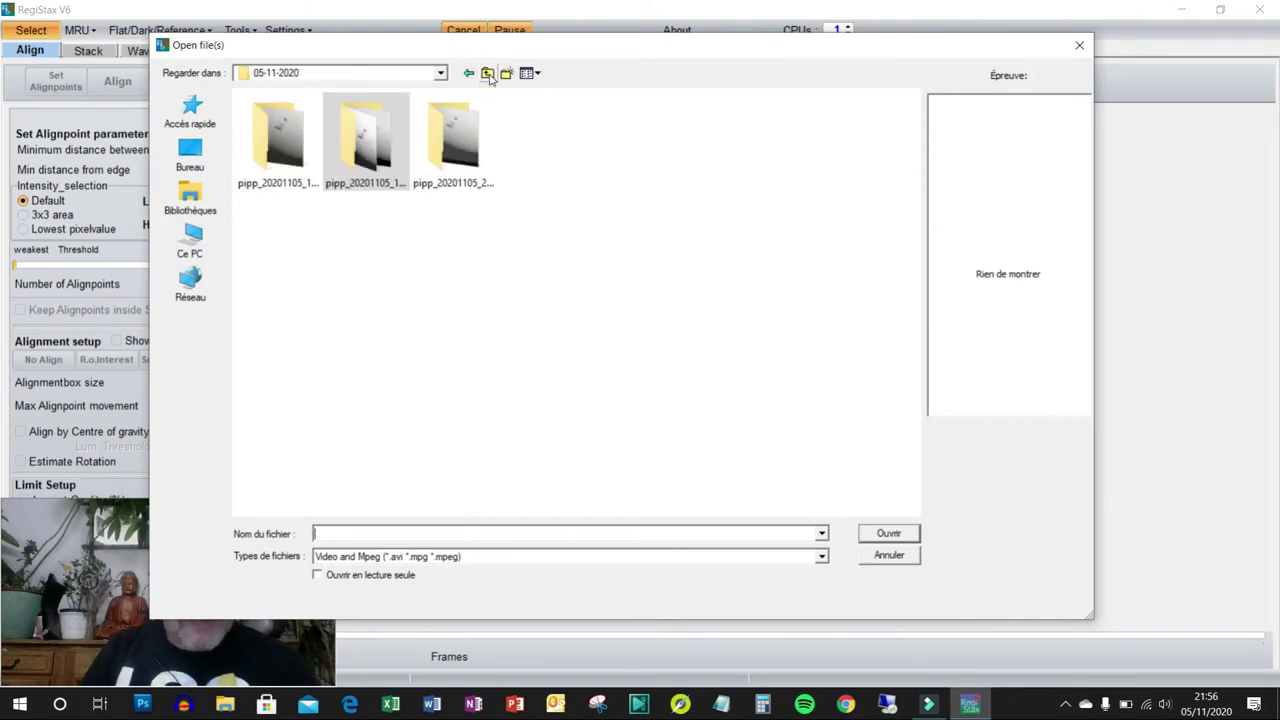
double_click(380, 152)
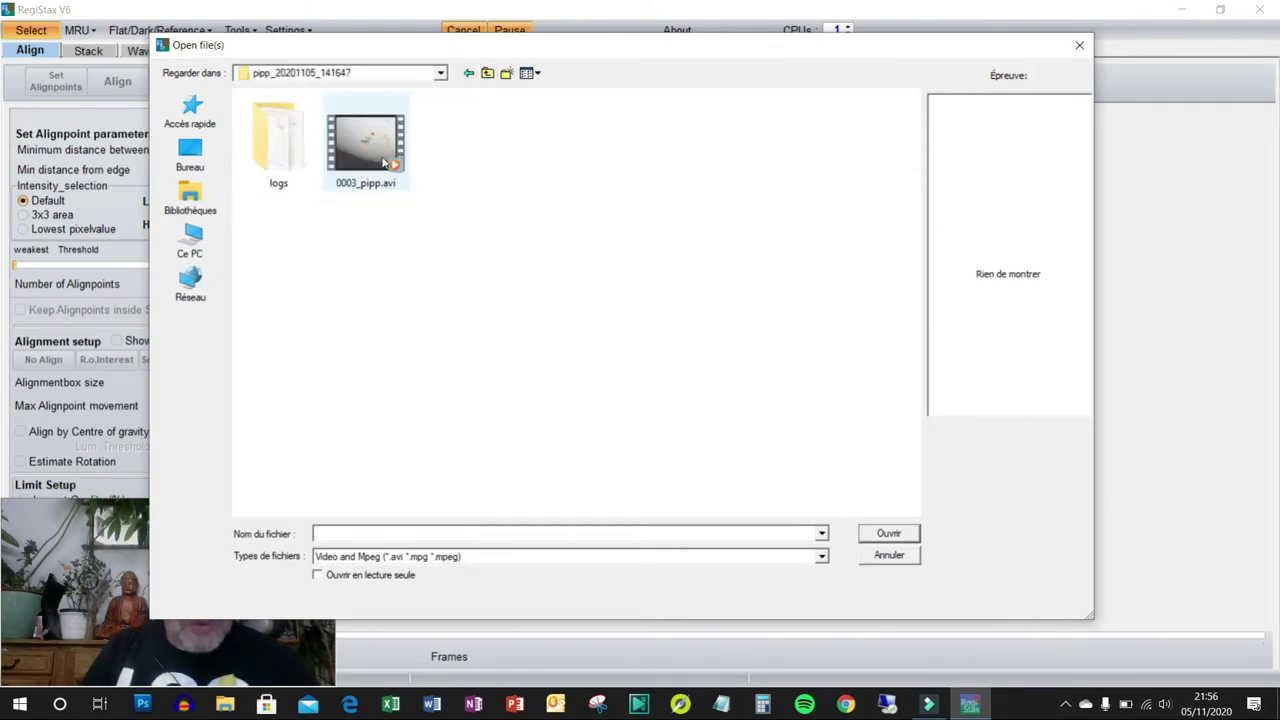
double_click(375, 157)
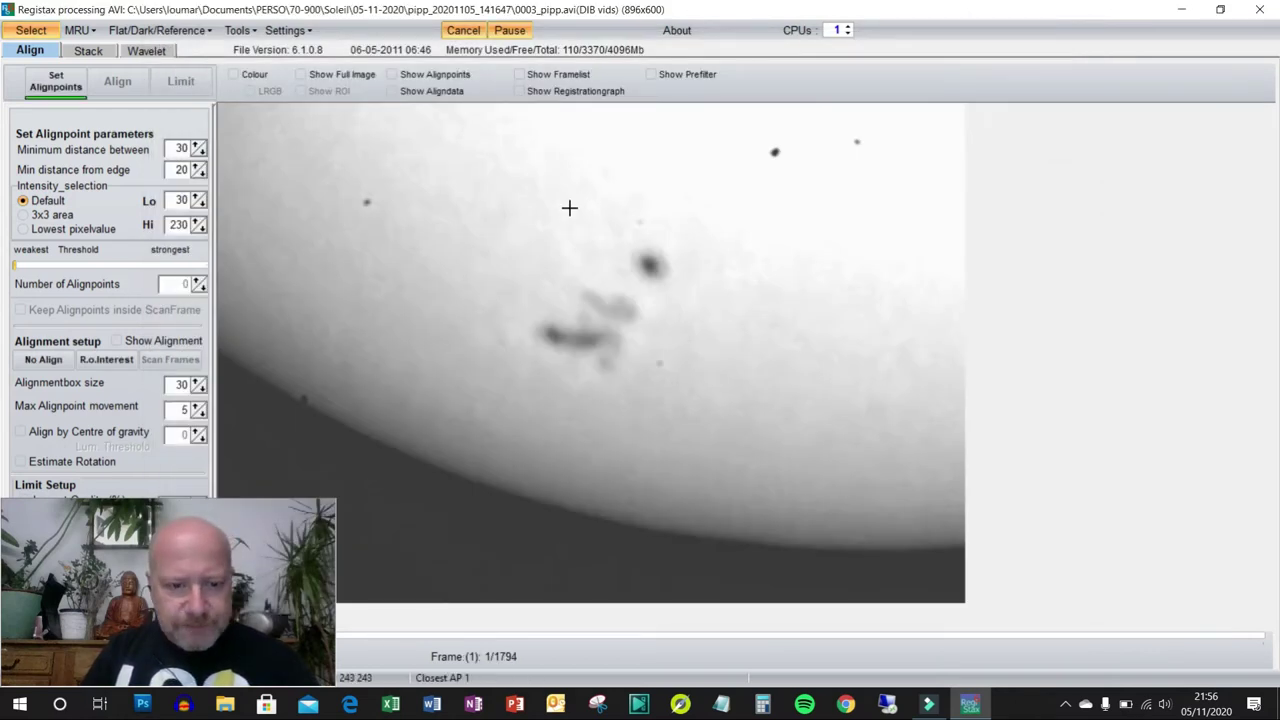
Browse the video's frames for a sharp view of the sunspots and stop at reference frame 905.
left_click_drag(141, 522, 1050, 509)
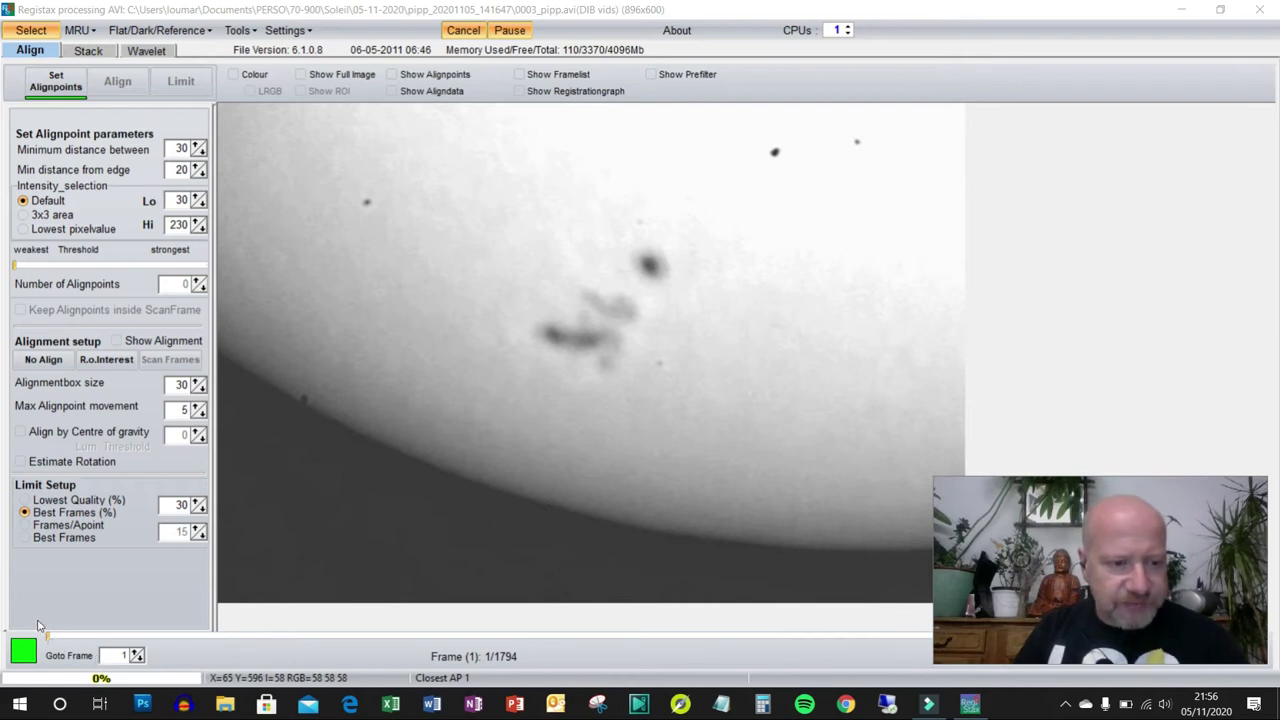
left_click_drag(57, 637, 400, 628)
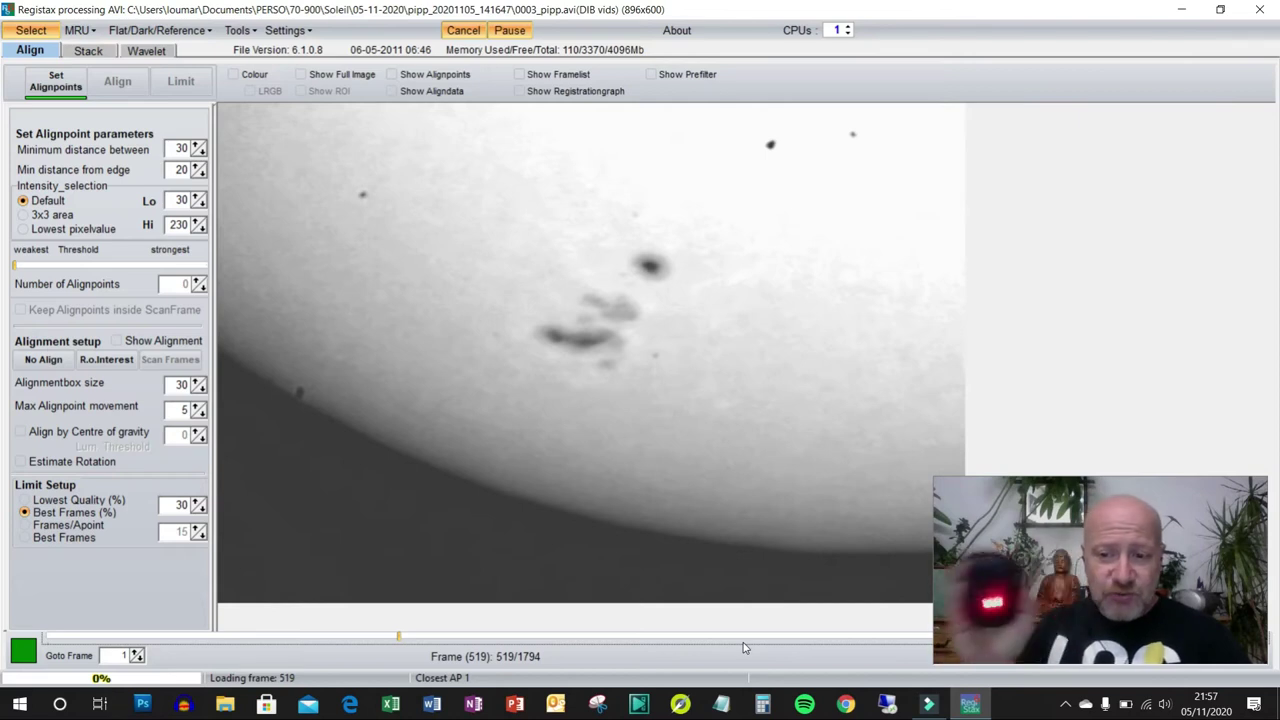
mouse_move(399, 641)
left_mouse_down()
mouse_move(430, 644)
mouse_move(414, 648)
left_mouse_up()
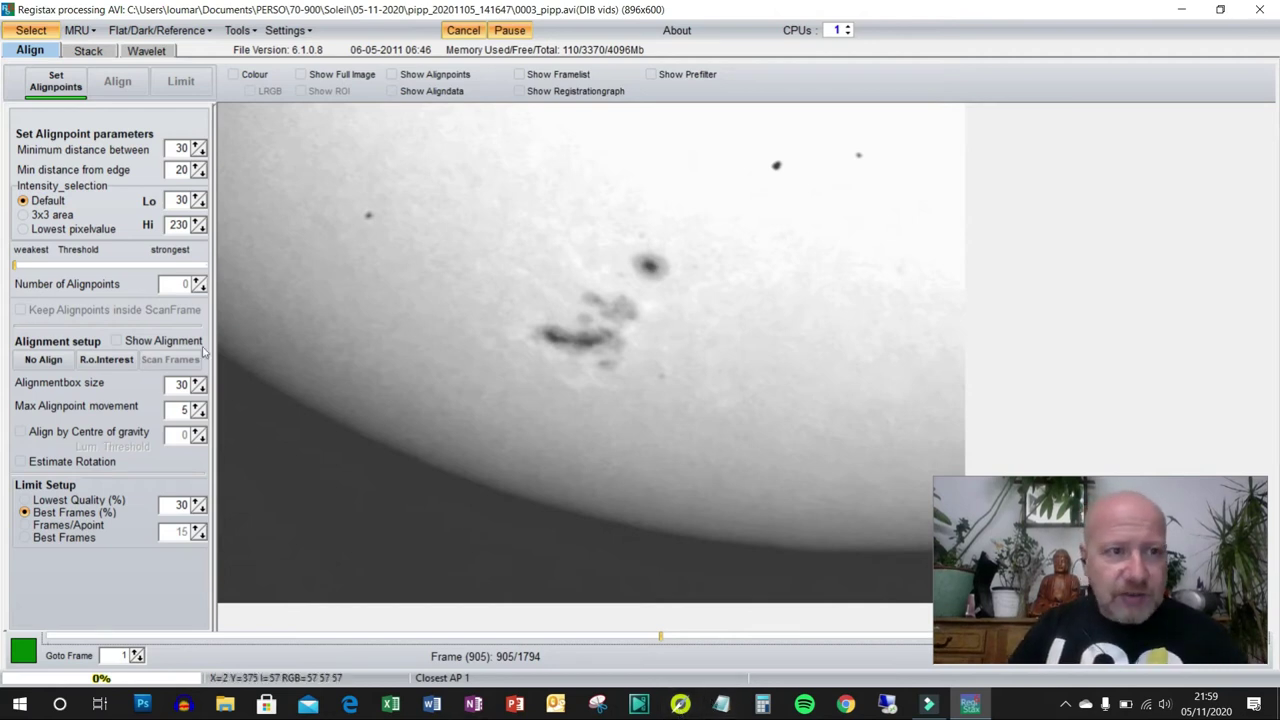
Check the automatic processing settings for Align to Wavelet, Align to Stack and Stack to Wavelet.
left_click(287, 33)
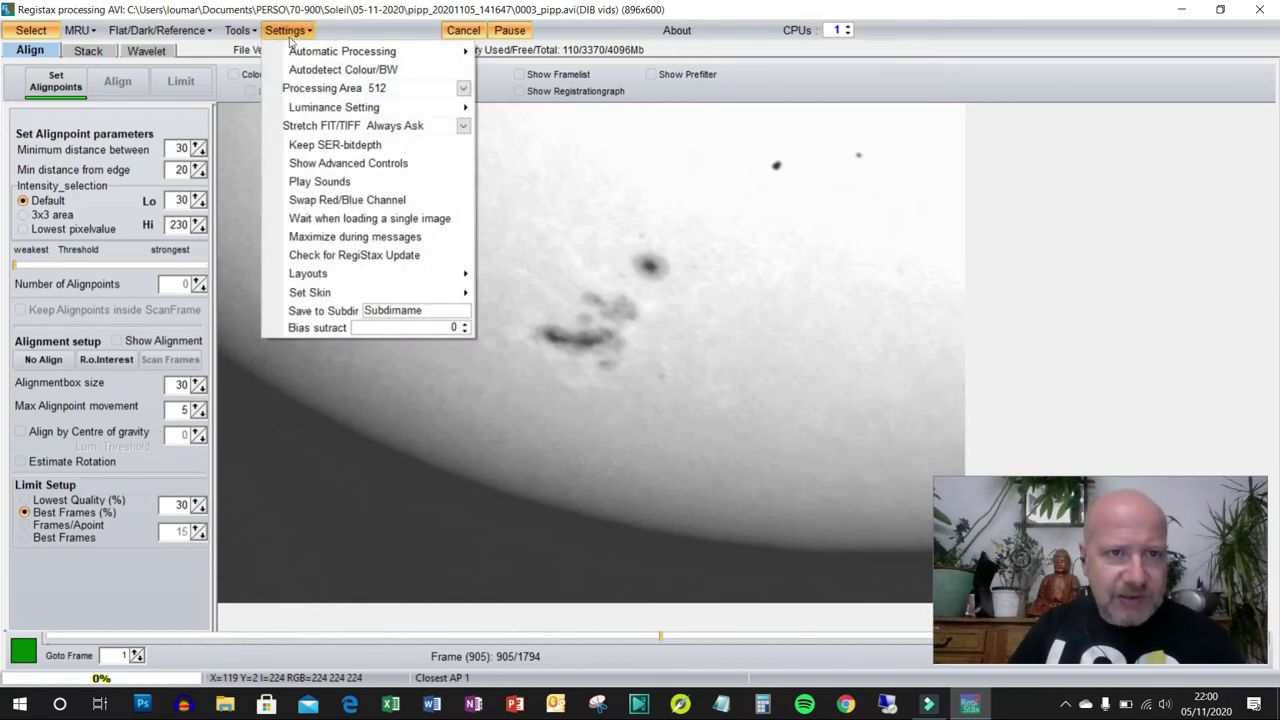
mouse_move(310, 60)
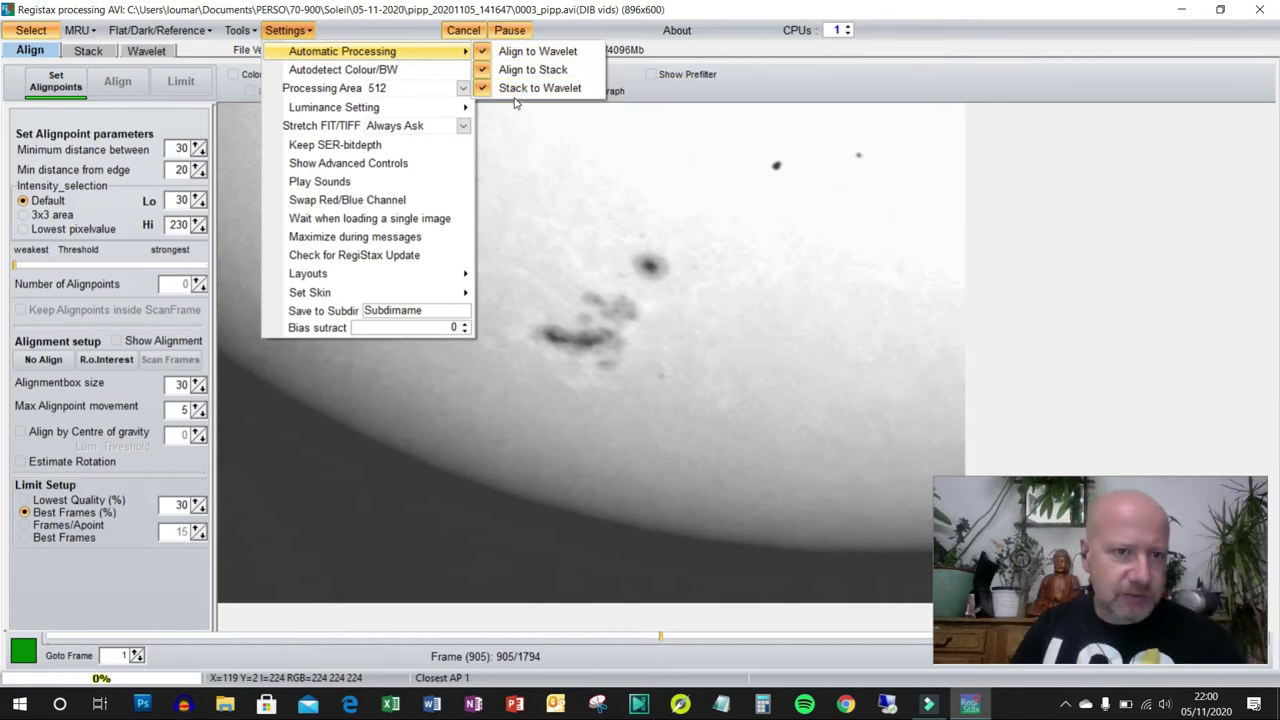
left_click(761, 83)
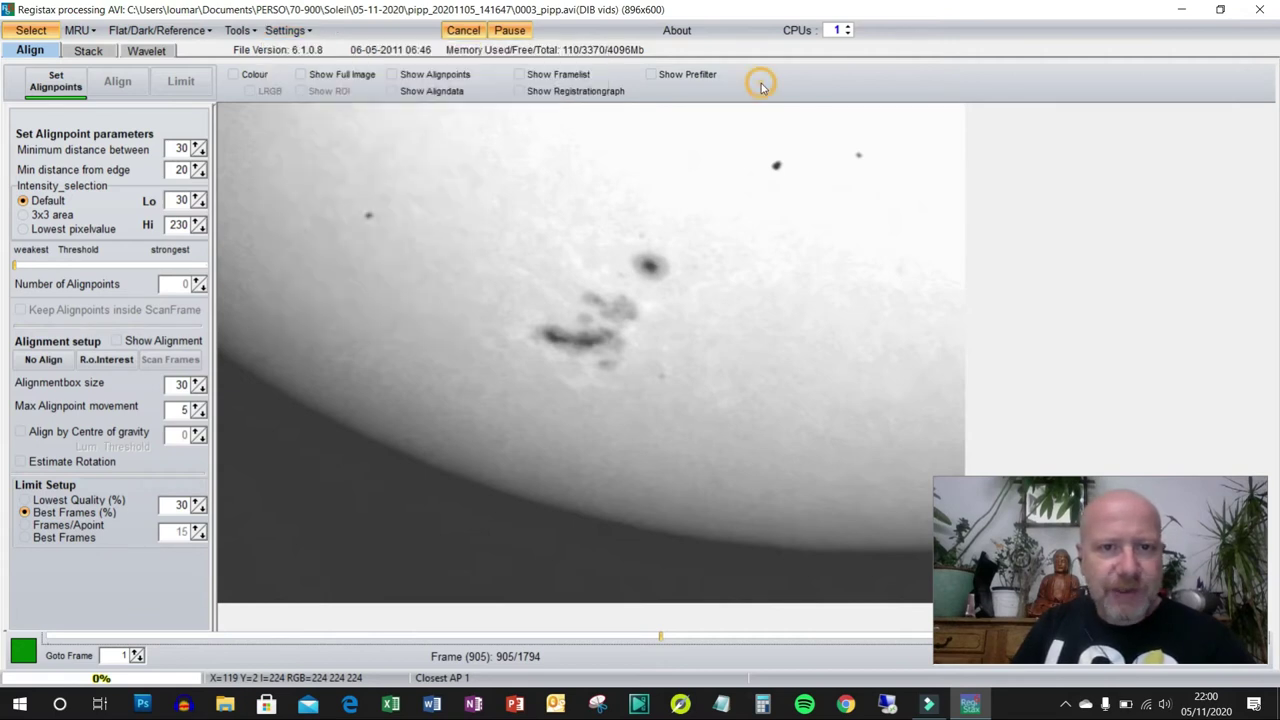
Generate the alignpoints automatically on frame 905 with minimum distance 30 and the default intensity selection.
left_click(55, 85)
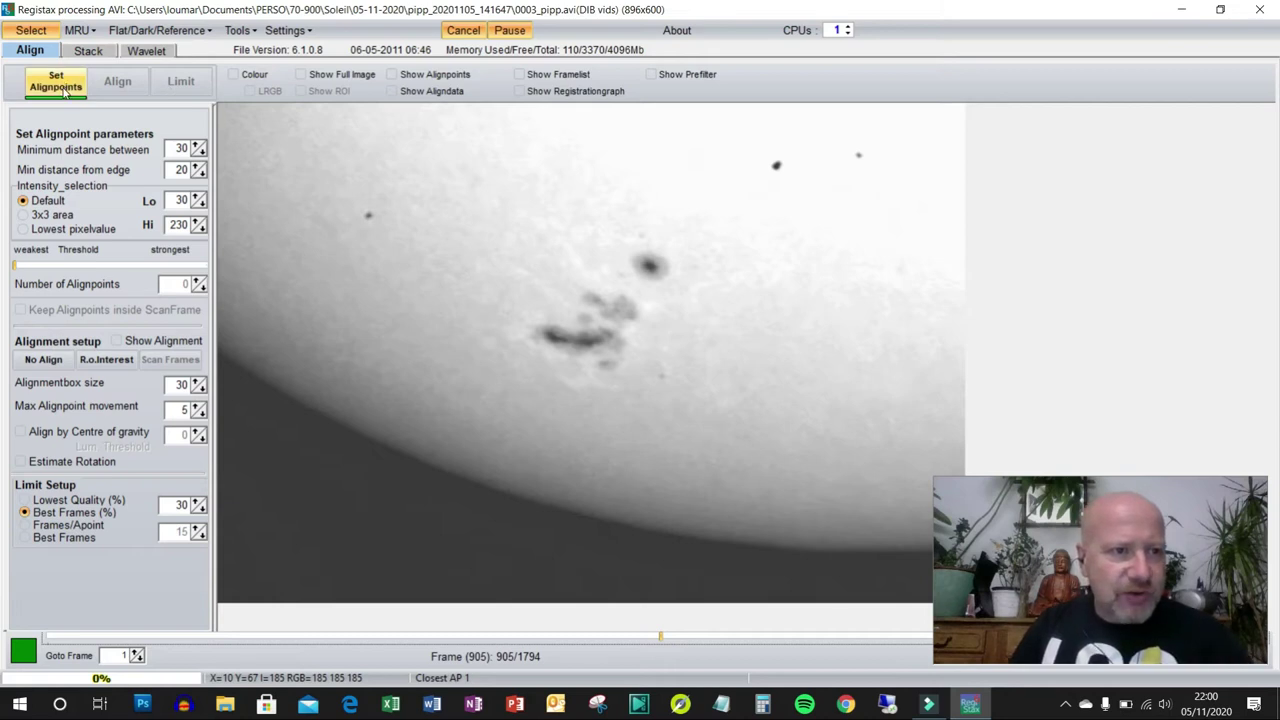
left_click(55, 87)
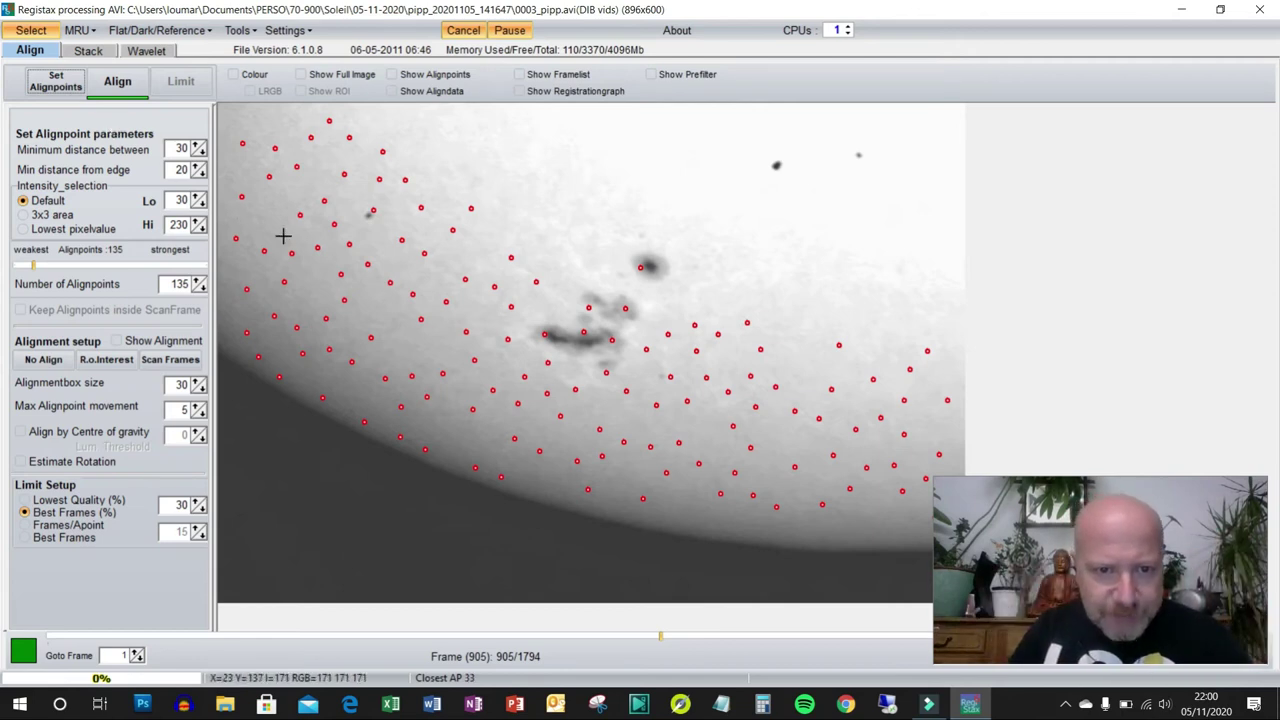
Add about 50 extra alignpoints by hand on and around the sunspots, and run the alignment with automatic stacking through to the wavelet stage.
left_click(553, 336)
left_click(561, 338)
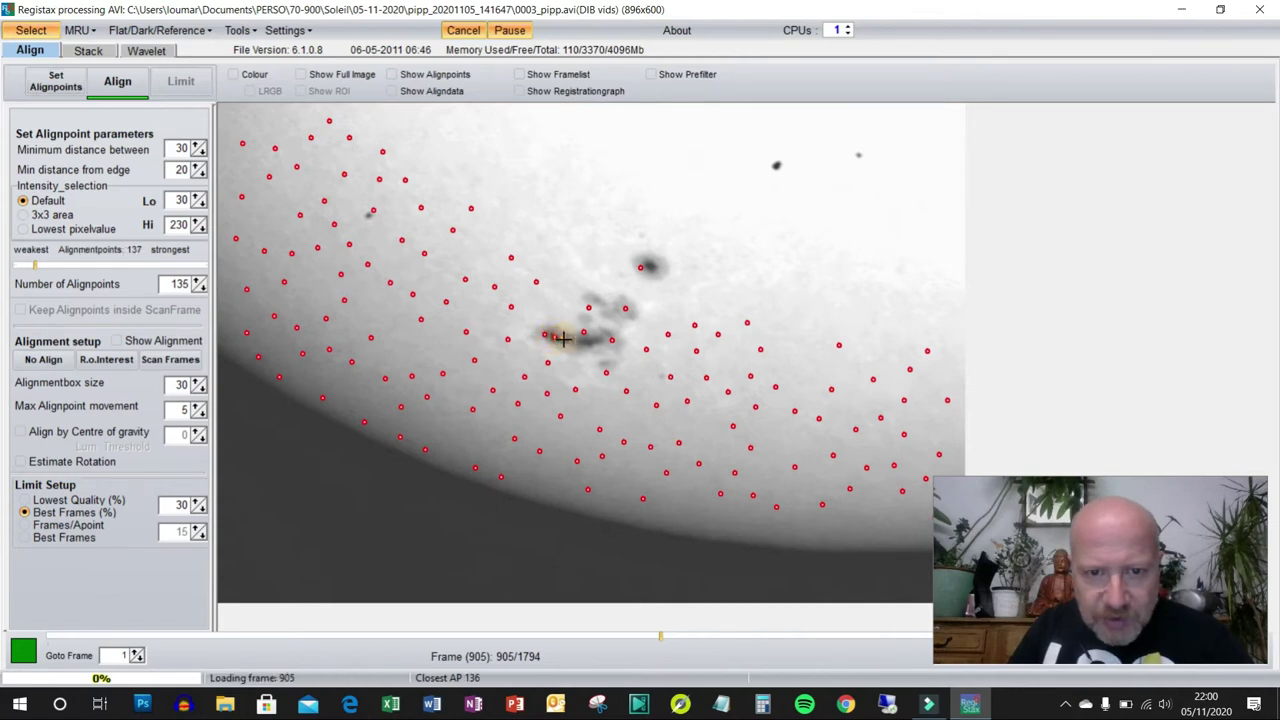
left_click(584, 341)
left_click(577, 340)
left_click(590, 341)
left_click(594, 341)
left_click(597, 301)
left_click(621, 274)
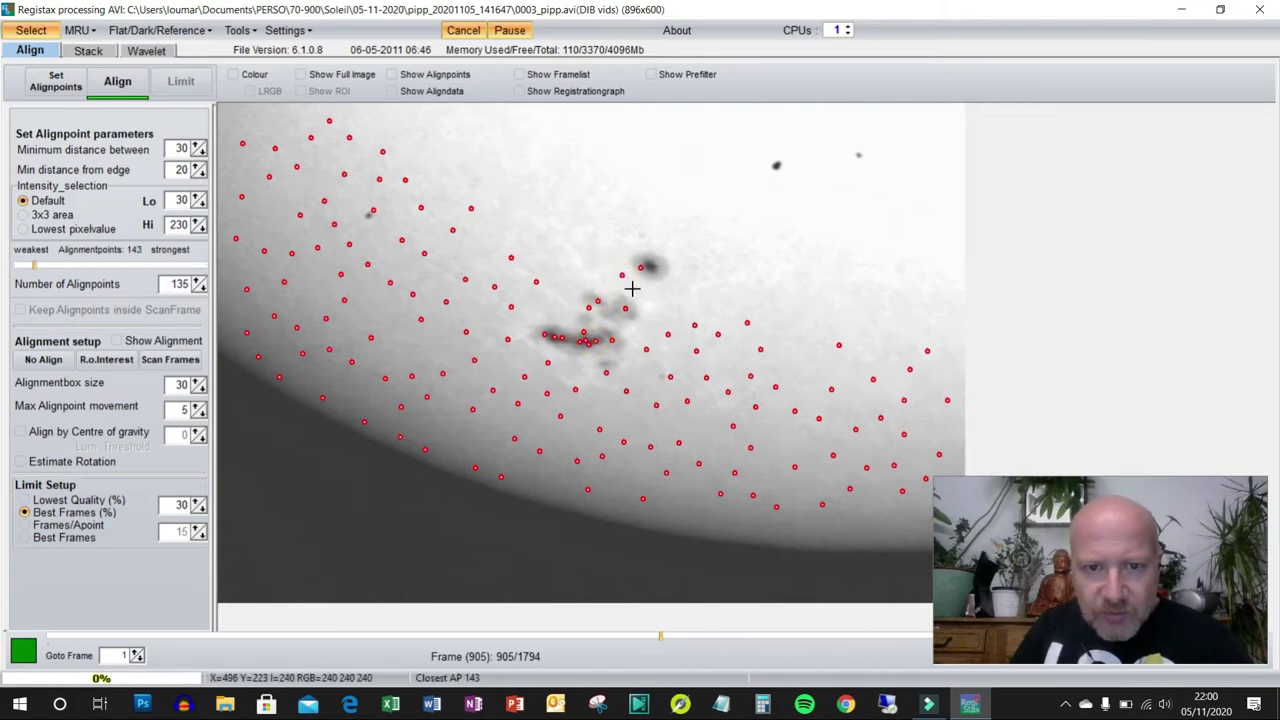
left_click(650, 264)
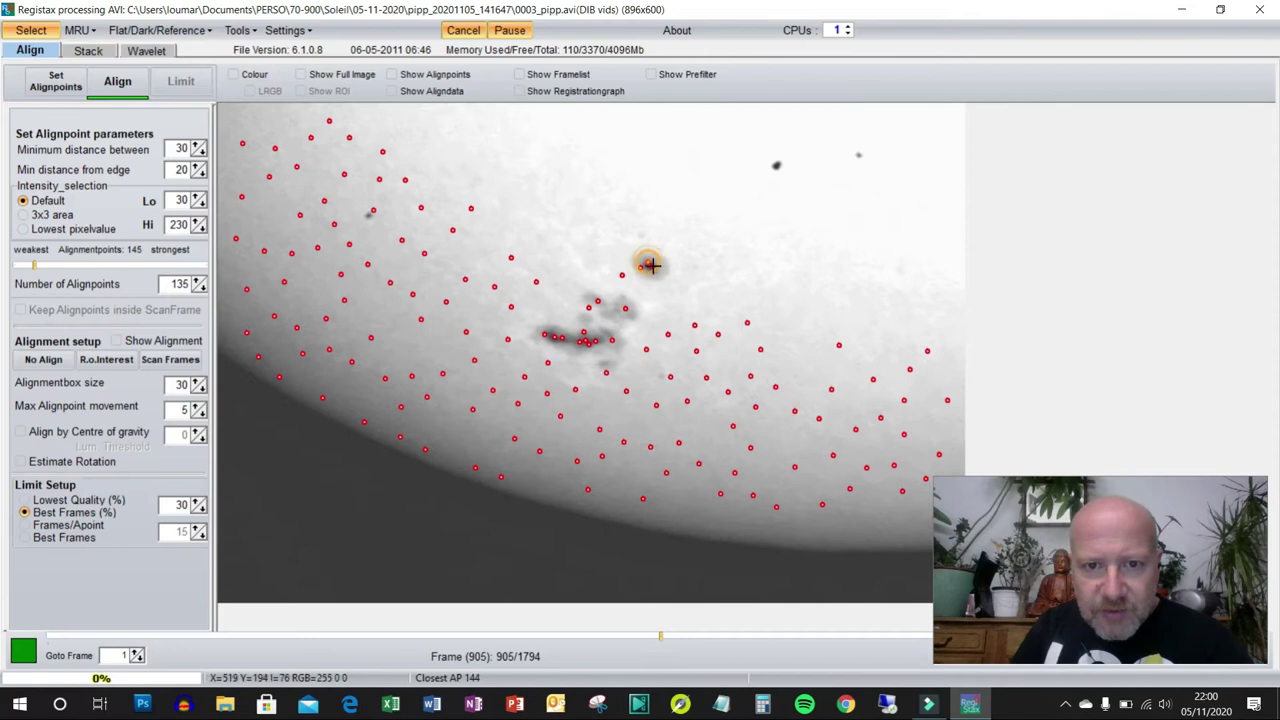
left_click(658, 261)
left_click(639, 255)
left_click(663, 261)
left_click(655, 278)
left_click(648, 270)
left_click(664, 271)
left_click(606, 364)
left_click(614, 359)
left_click(581, 345)
left_click(565, 348)
left_click(598, 344)
left_click(614, 352)
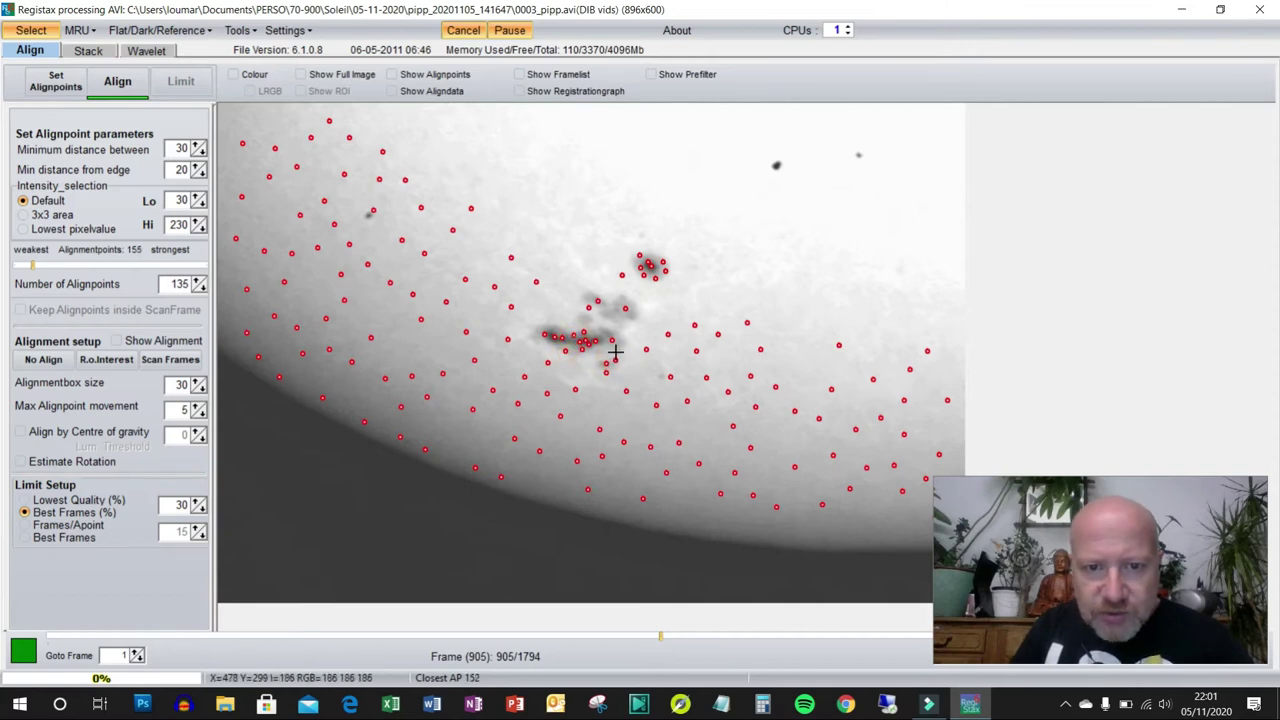
left_click(623, 341)
left_click(611, 337)
left_click(604, 329)
left_click(590, 318)
left_click(582, 316)
left_click(581, 321)
left_click(588, 313)
left_click(557, 327)
left_click(544, 326)
left_click(531, 335)
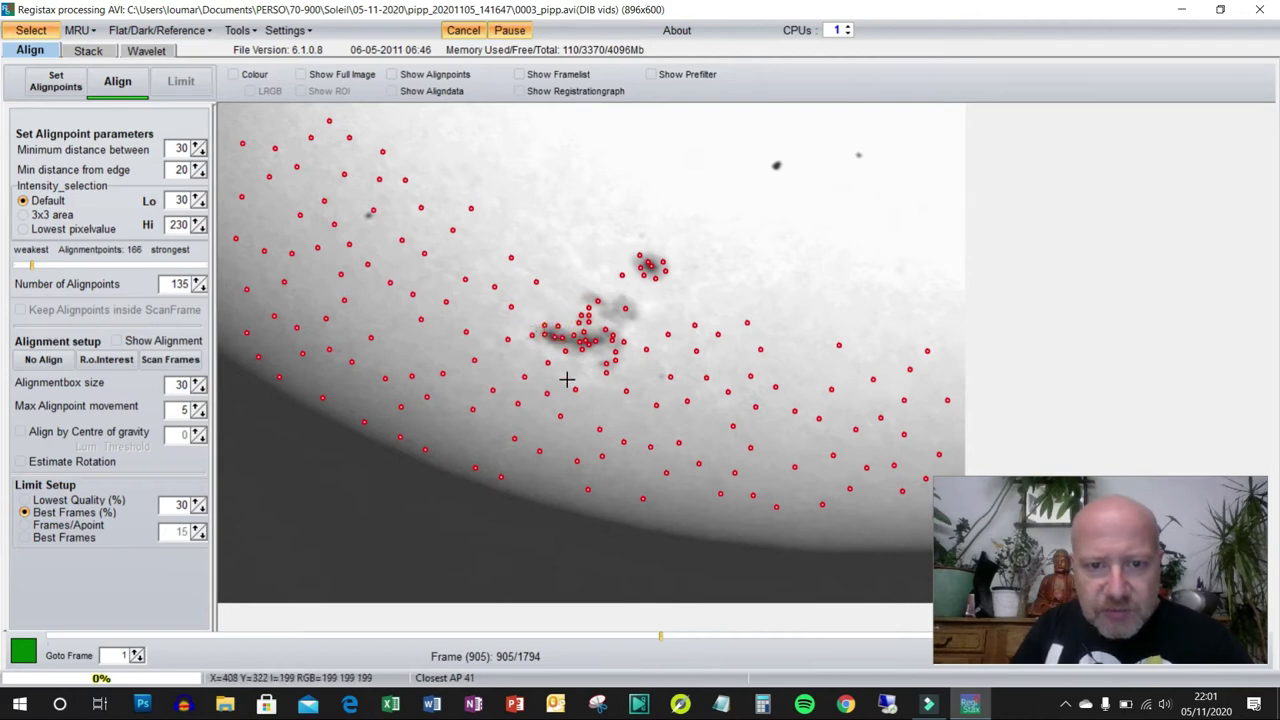
left_click(491, 345)
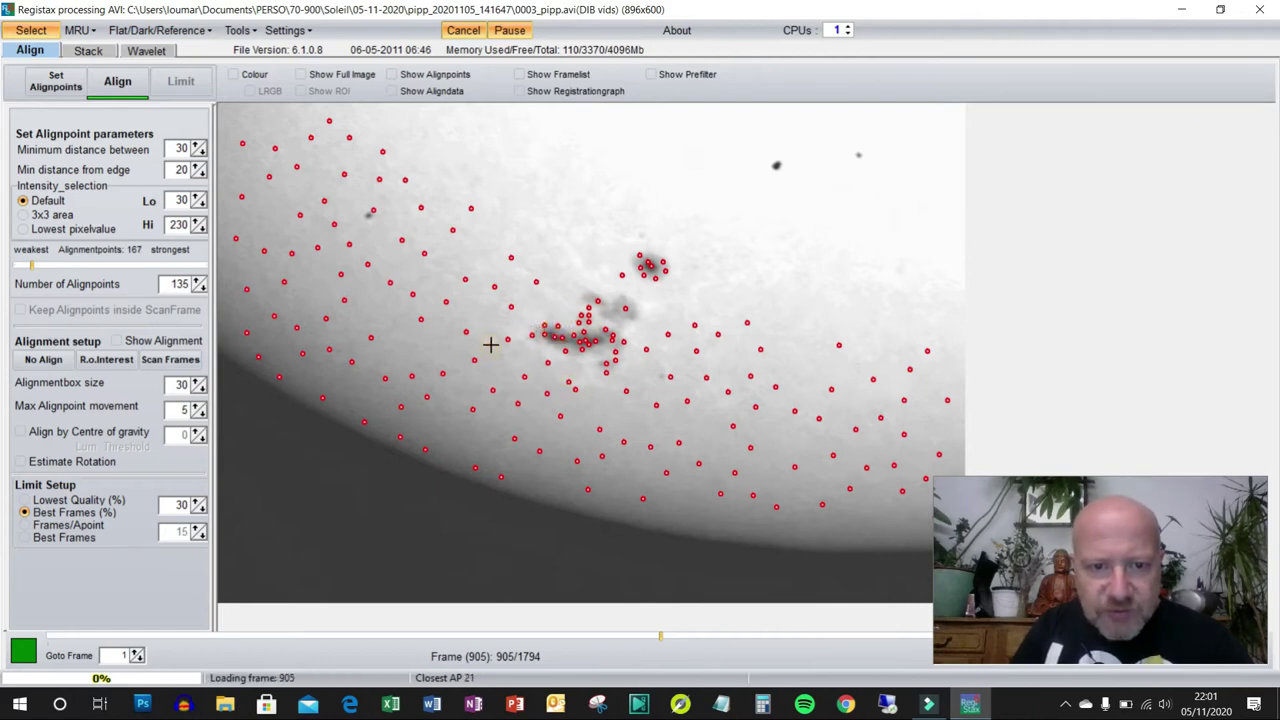
left_click(508, 355)
left_click(606, 362)
left_click(599, 357)
left_click(592, 358)
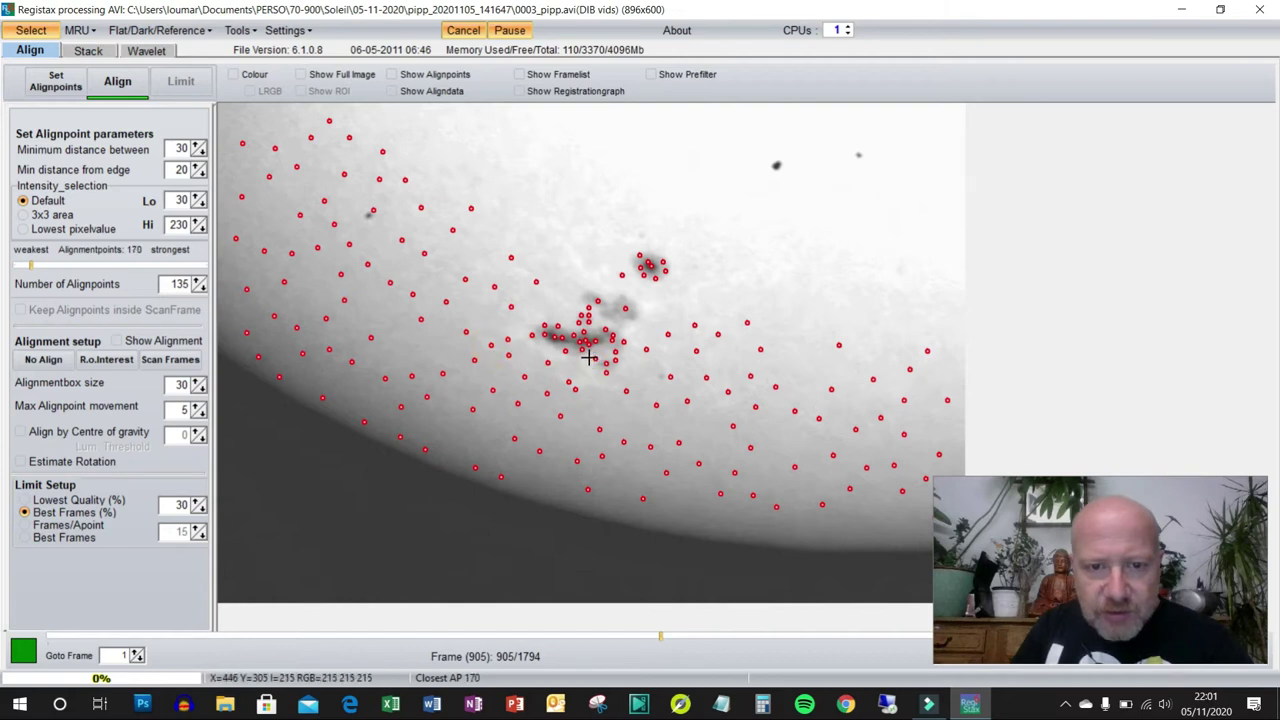
left_click(647, 310)
left_click(635, 306)
left_click(629, 300)
left_click(623, 296)
left_click(612, 302)
left_click(601, 306)
left_click(591, 294)
left_click(584, 298)
left_click(597, 301)
left_click(612, 318)
left_click(630, 317)
left_click(622, 321)
left_click(652, 259)
left_click(636, 263)
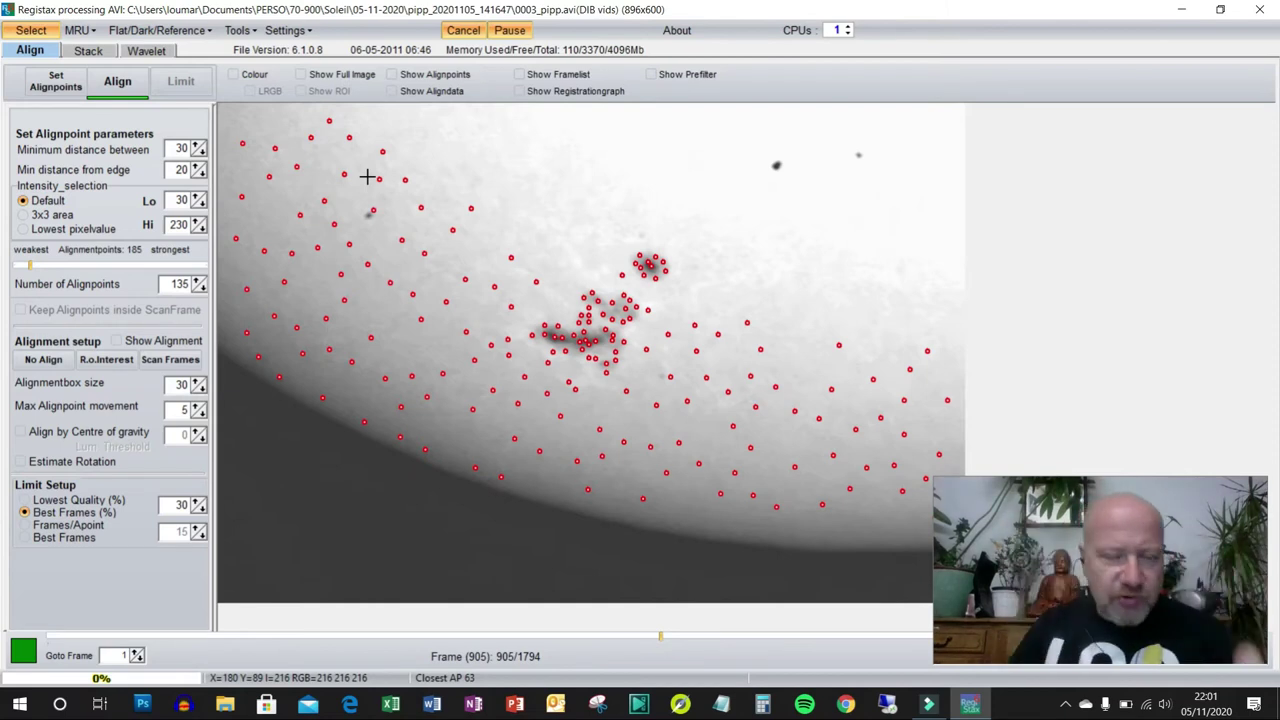
left_click(117, 82)
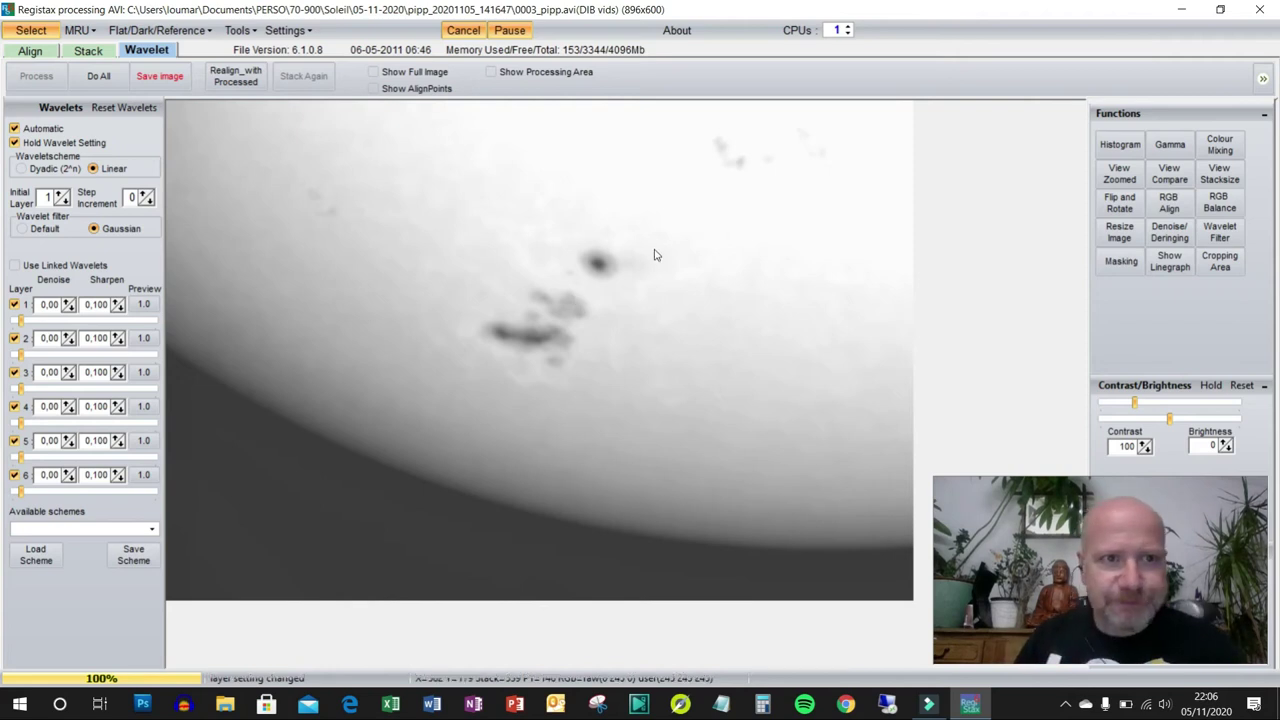
Show the histogram of the stacked image, move its panel away from the sunspots, and lower the gamma to 0.50.
left_click(1120, 148)
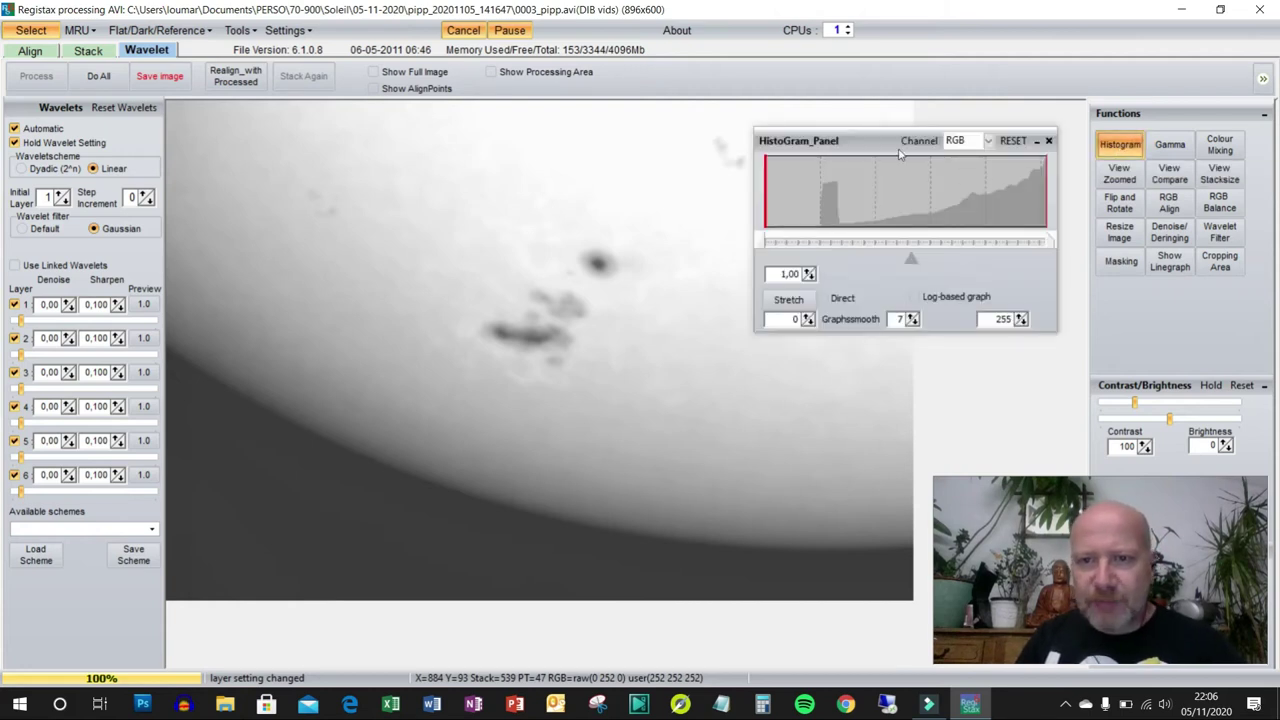
left_click_drag(877, 143, 807, 346)
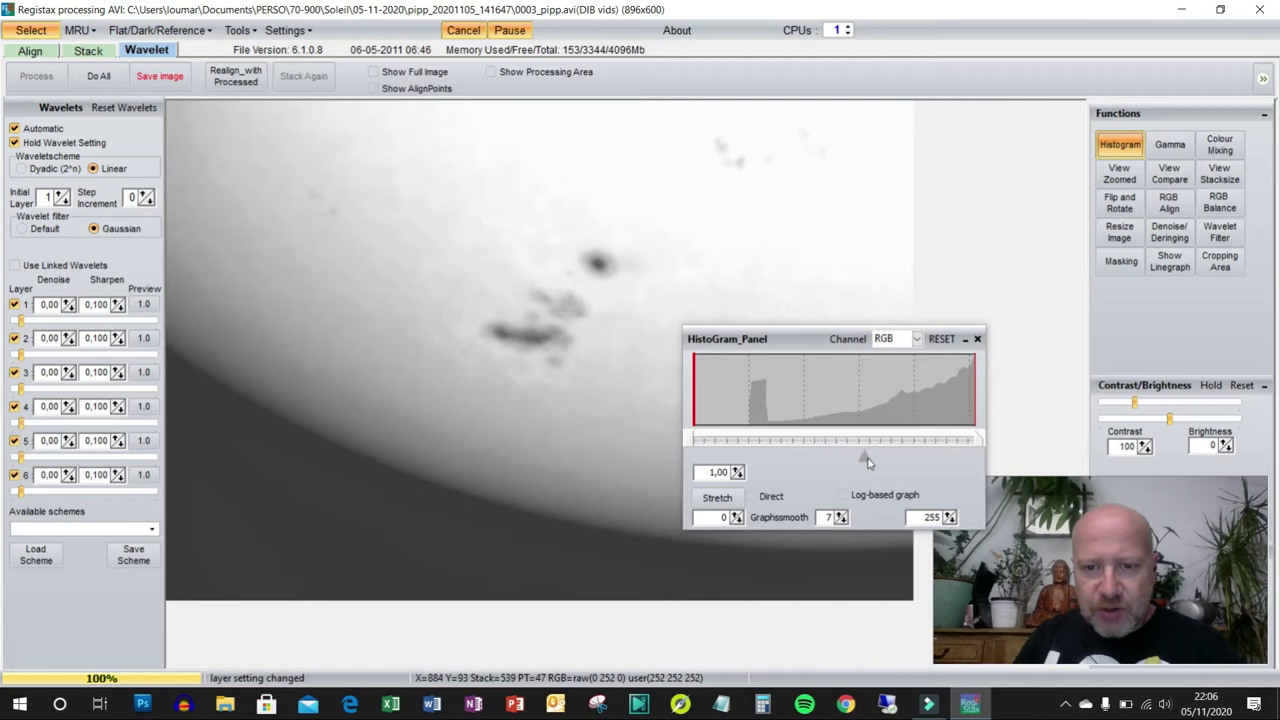
left_click(871, 459)
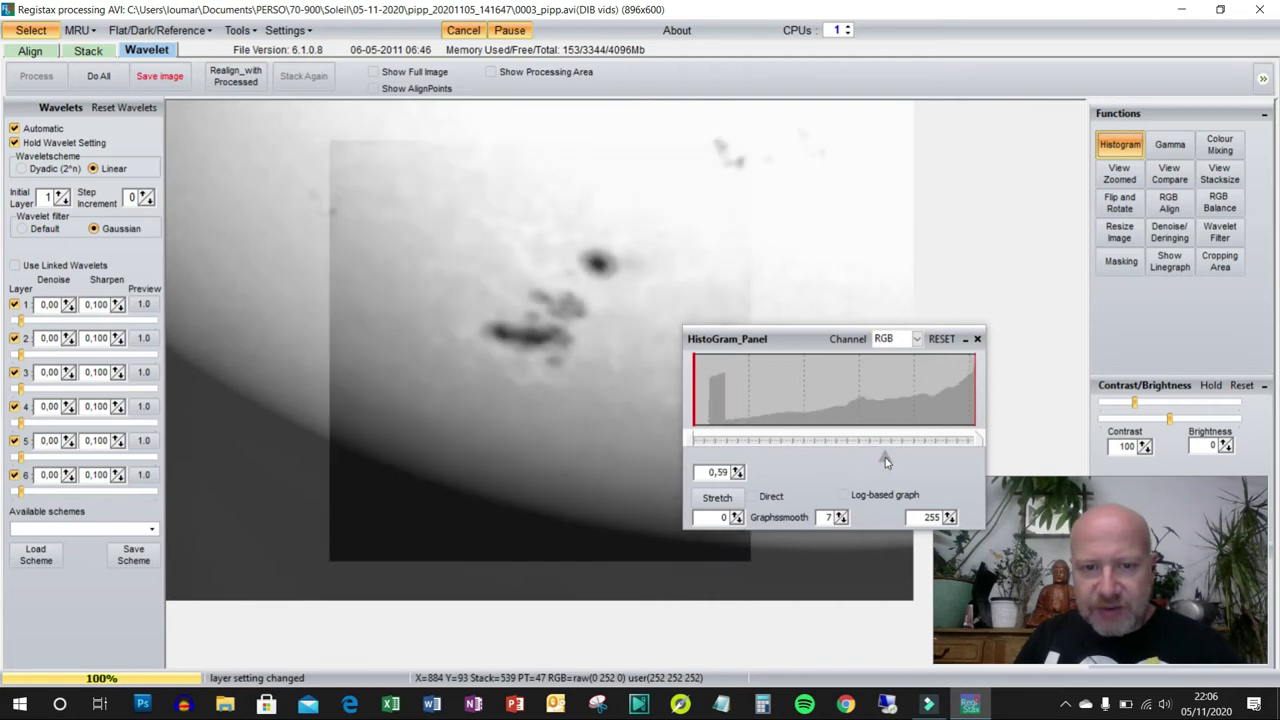
left_click(896, 459)
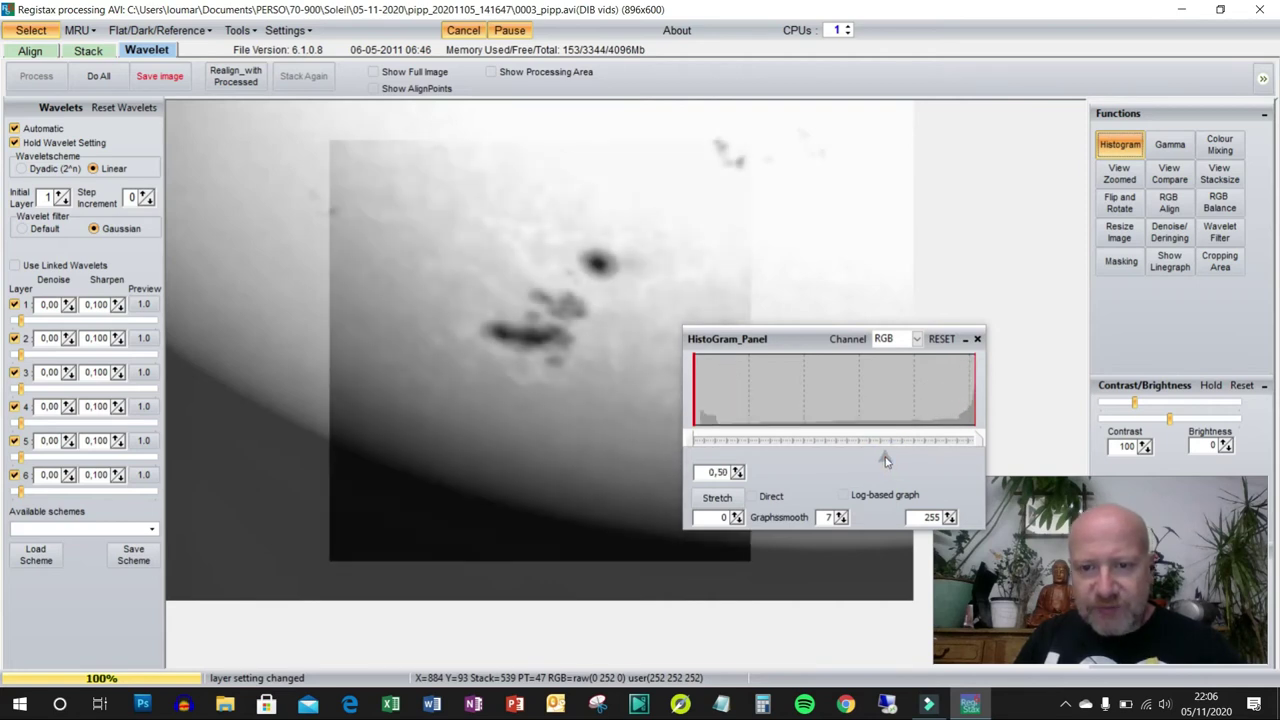
Set the histogram midpoint to 0.78, close the histogram, and apply the change to the whole image.
left_click(884, 460)
left_click(877, 457)
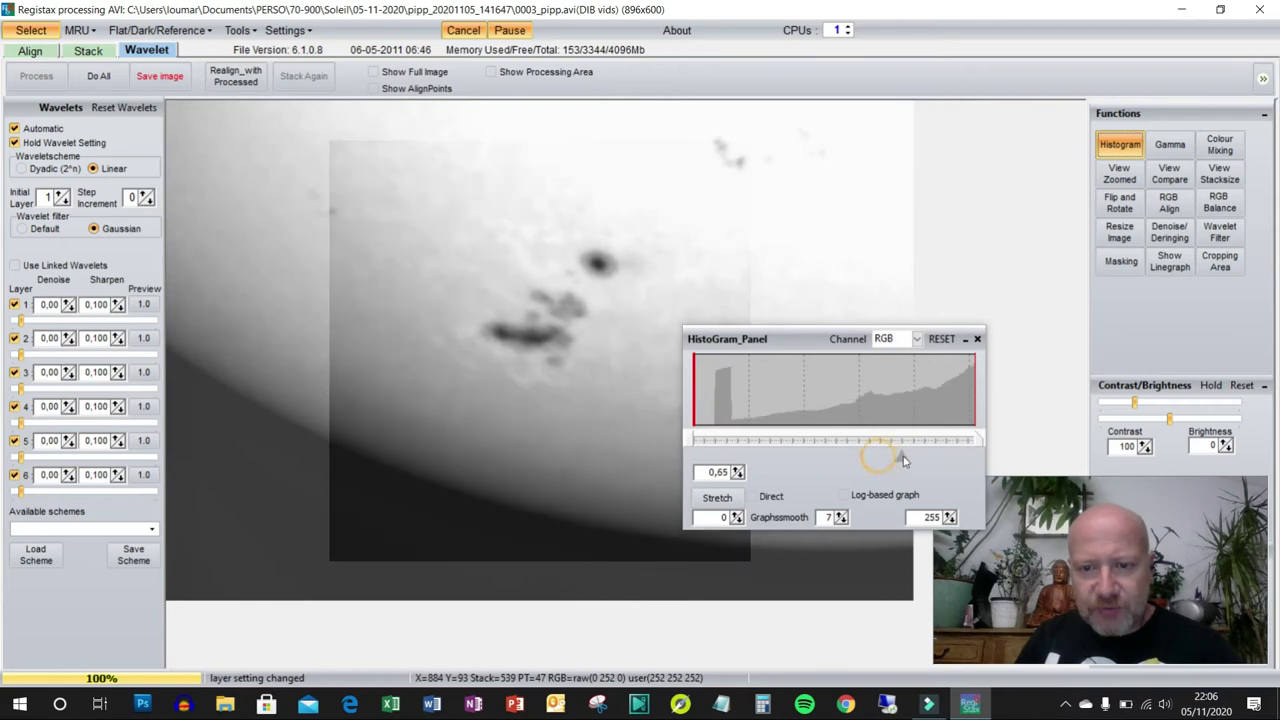
left_click(934, 459)
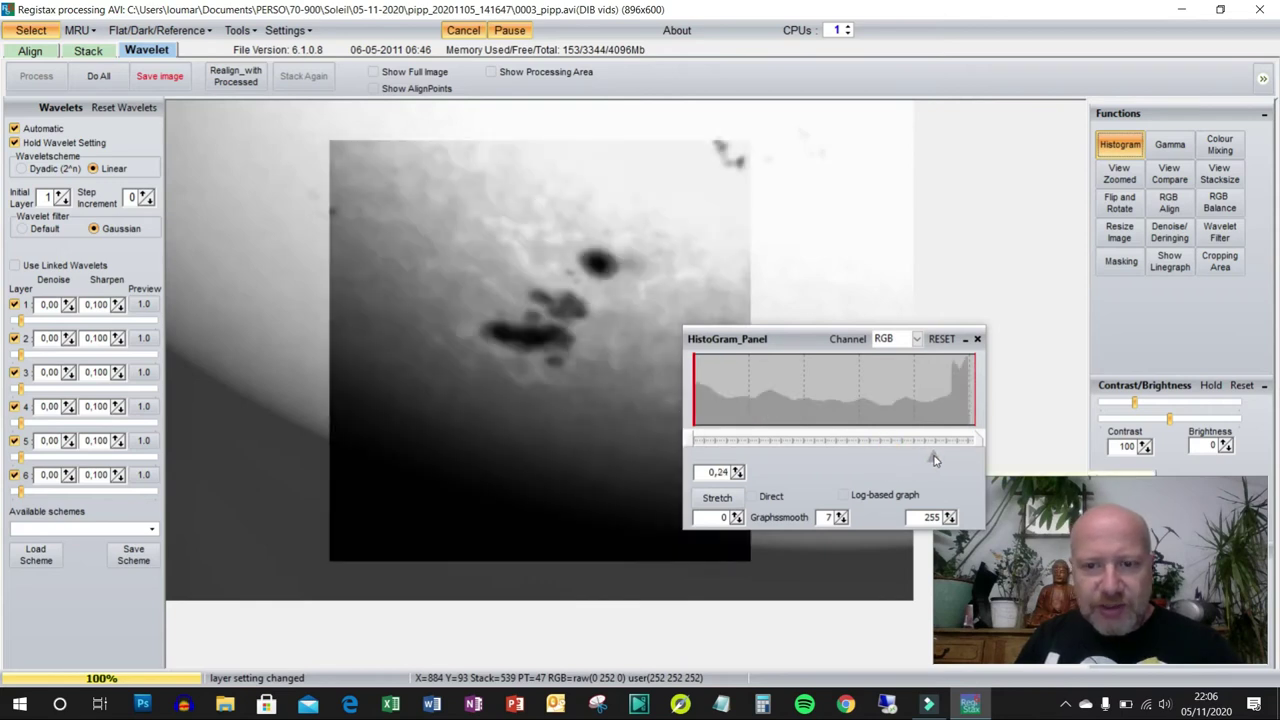
mouse_move(934, 461)
left_mouse_down()
mouse_move(788, 457)
mouse_move(856, 471)
mouse_move(871, 461)
mouse_move(843, 456)
mouse_move(861, 461)
left_mouse_up()
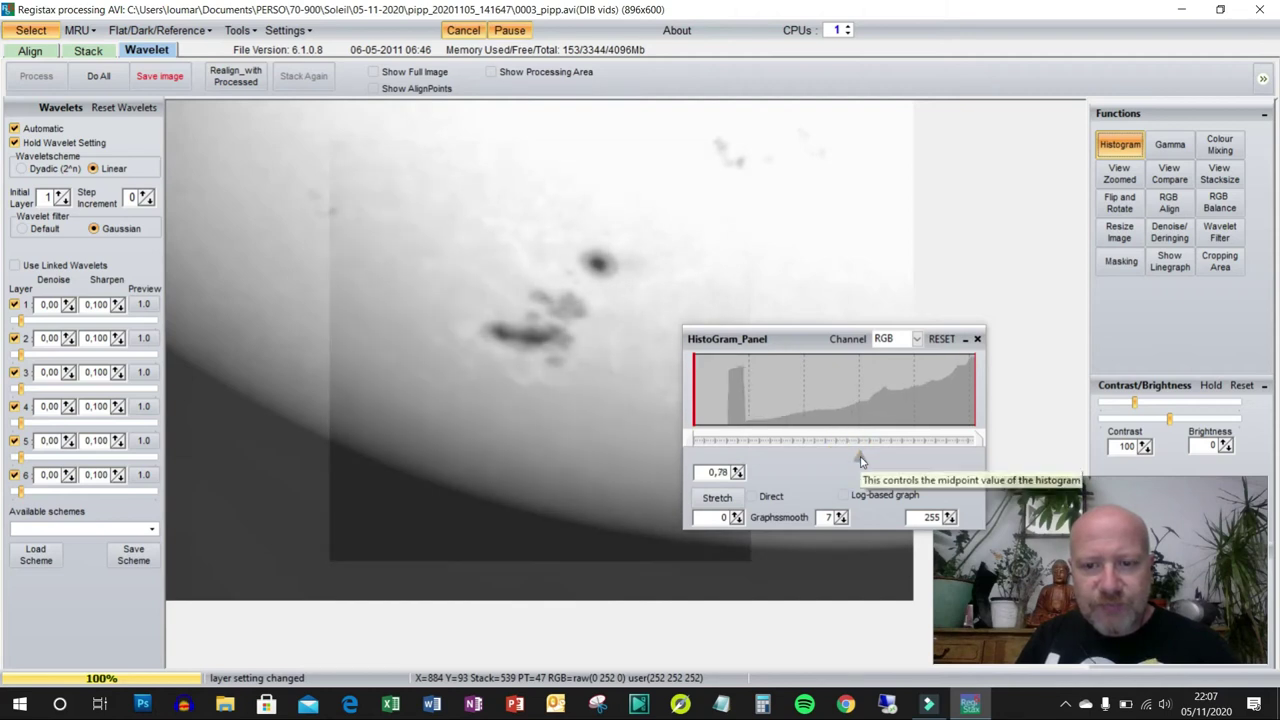
left_click(977, 340)
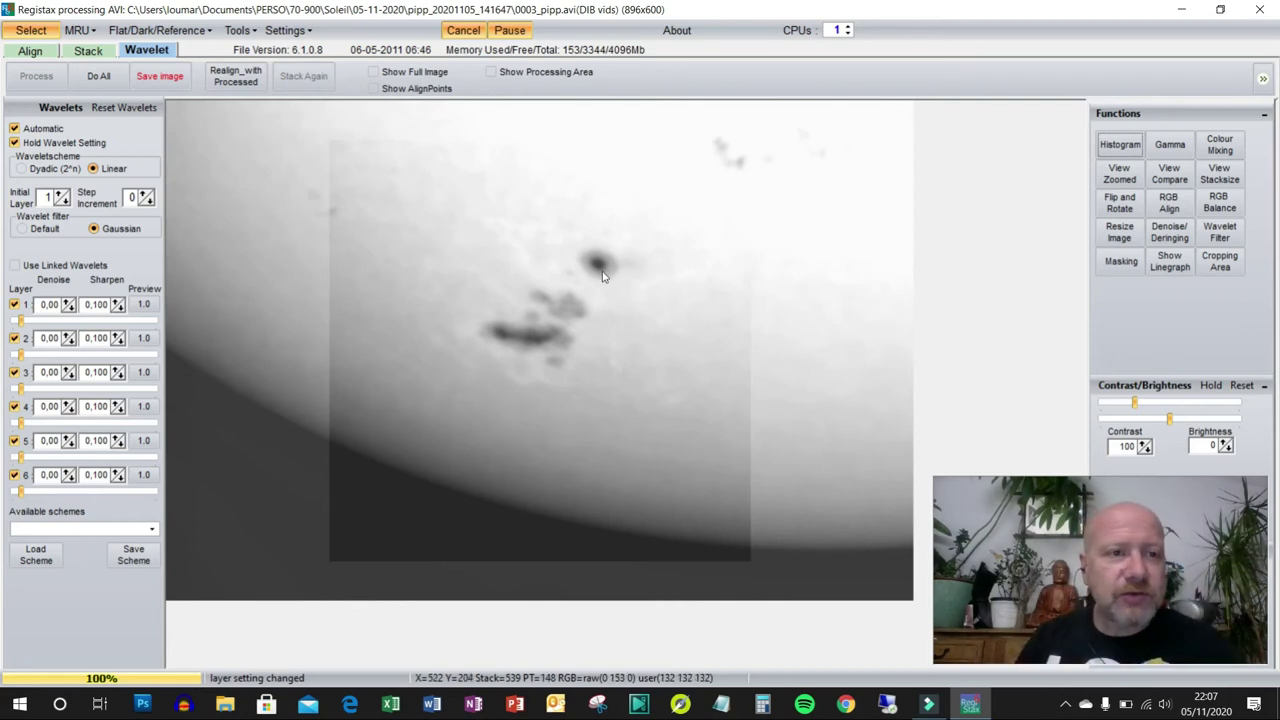
left_click(105, 77)
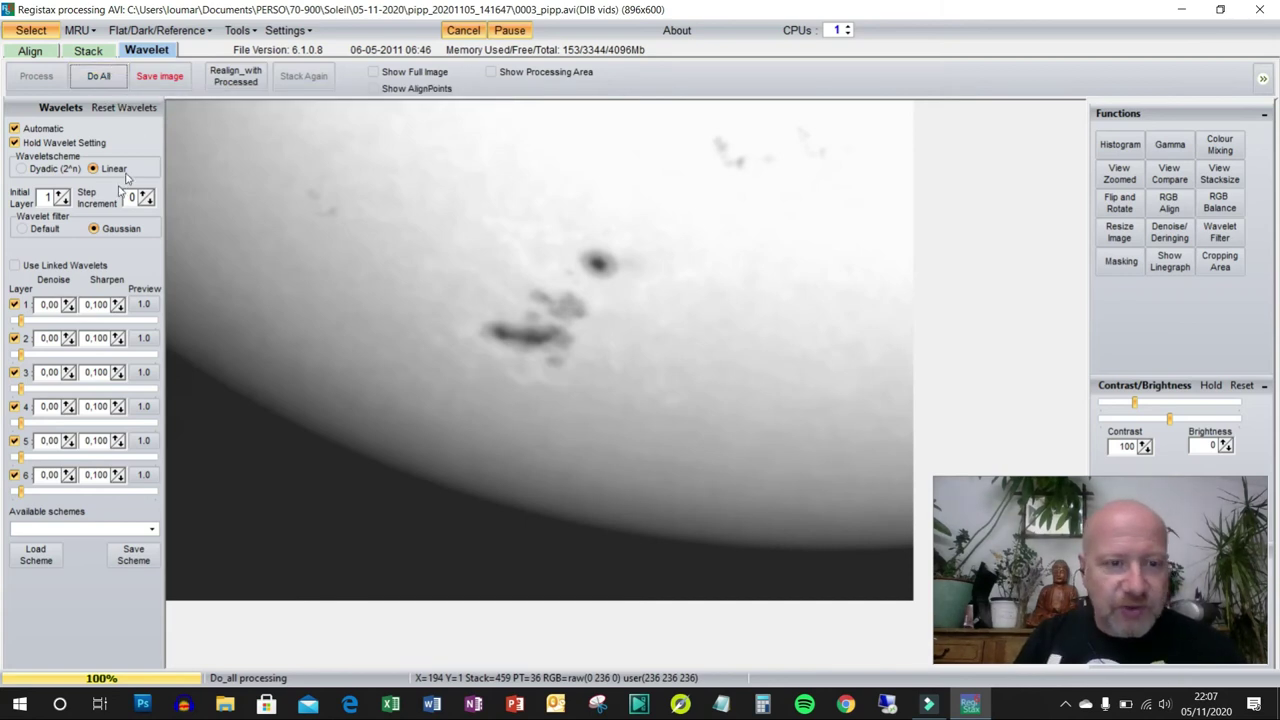
Open the gamma tool and try bending its curve below the diagonal with four control points.
left_click(1172, 150)
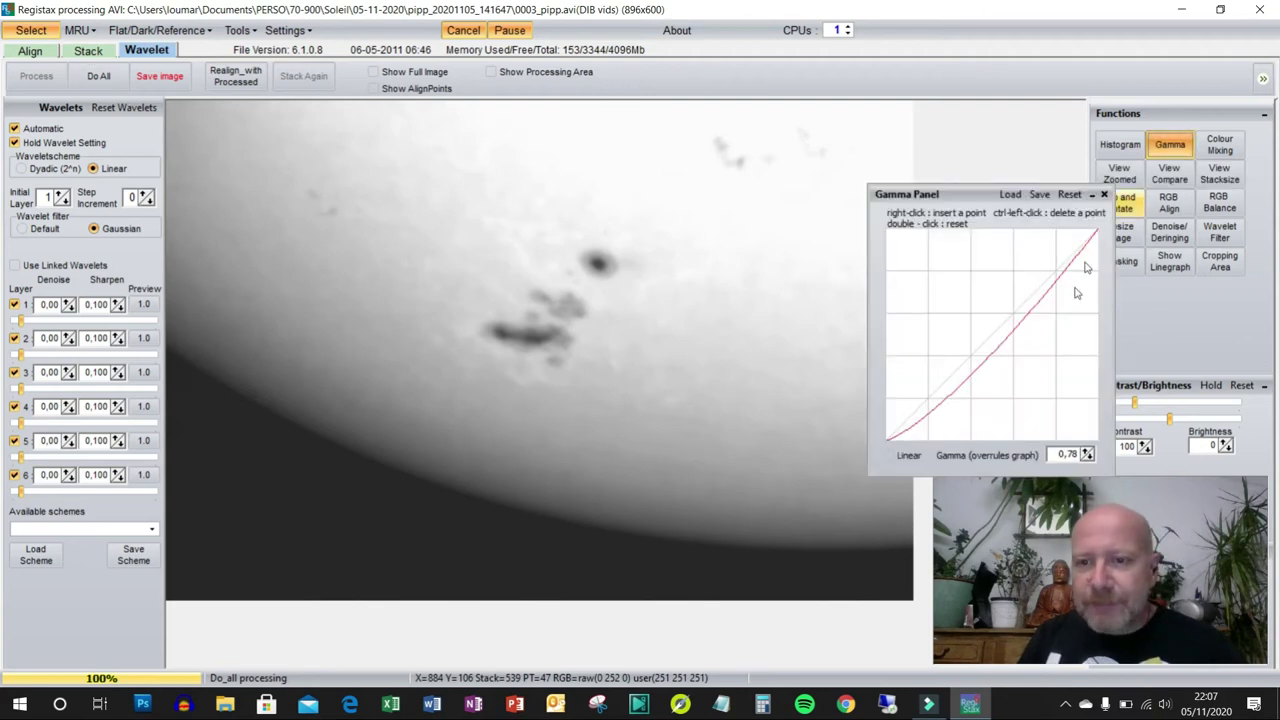
left_click(1008, 336)
double_click(1006, 337)
left_click_drag(991, 335, 1028, 332)
right_click(1006, 360)
right_click(981, 375)
right_click(957, 390)
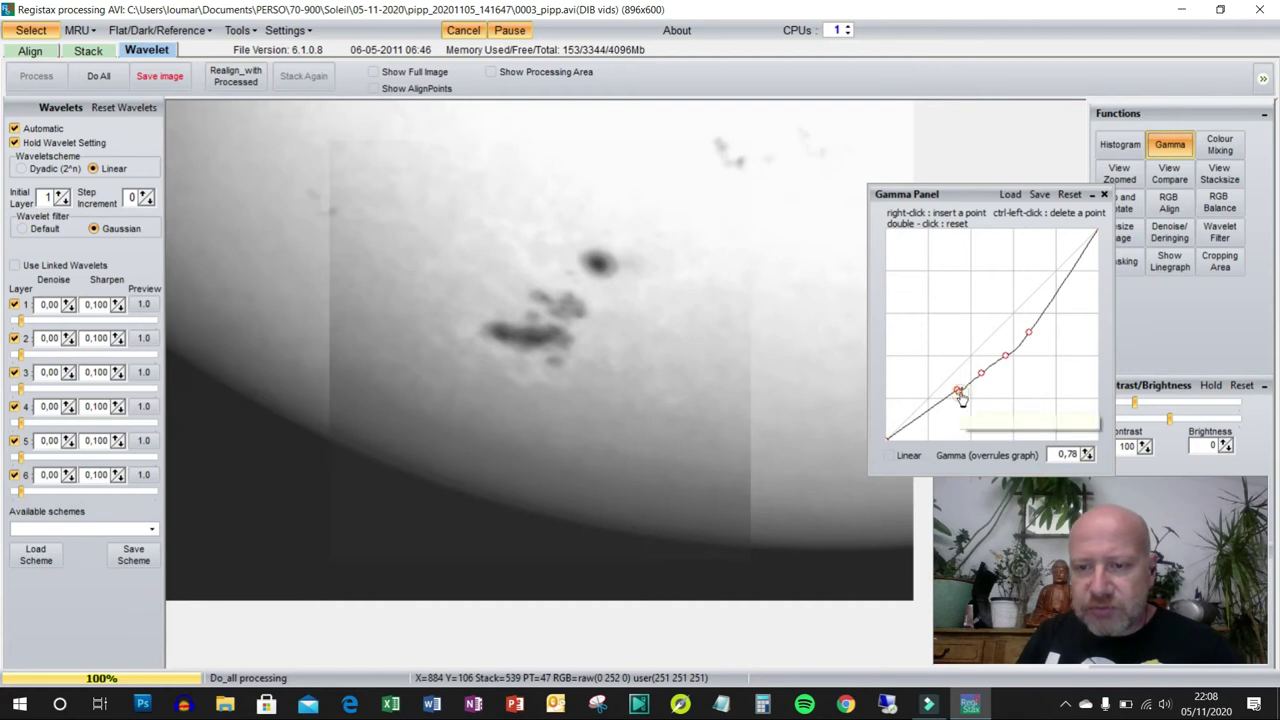
left_click(968, 386)
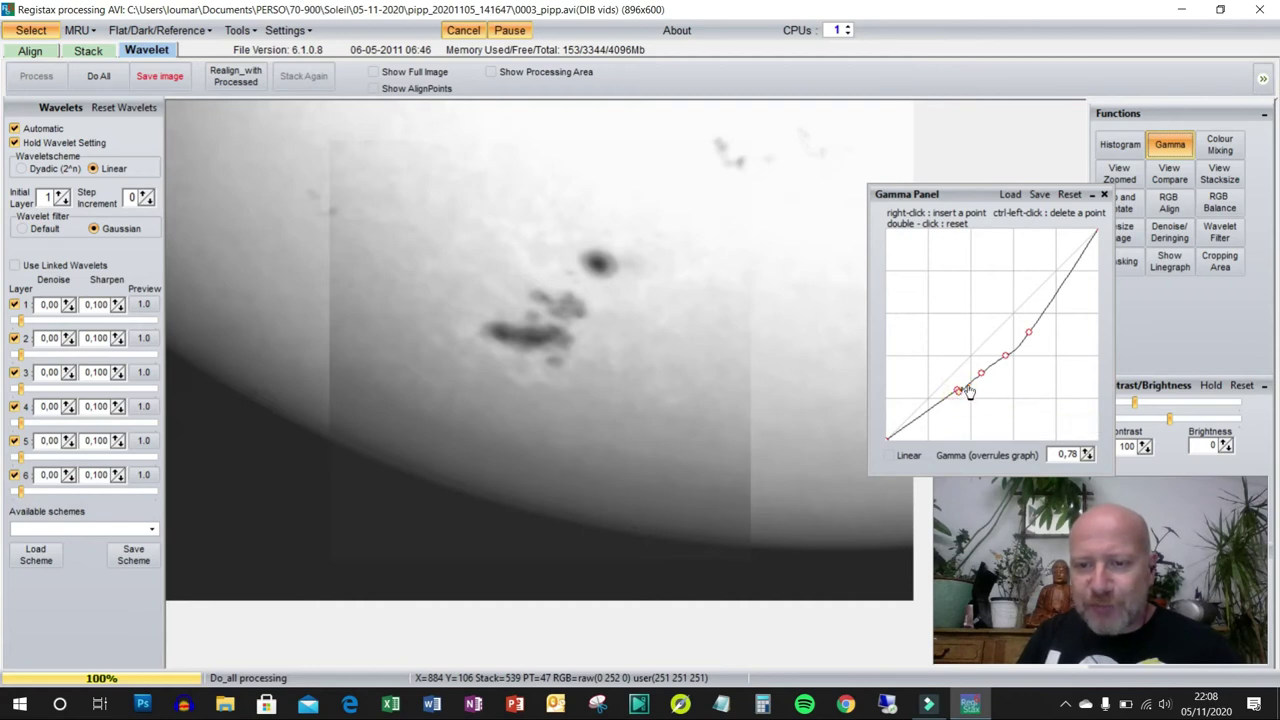
Reset the gamma curve, bend it below the diagonal with two control points, and apply it to the whole image.
left_click(1069, 195)
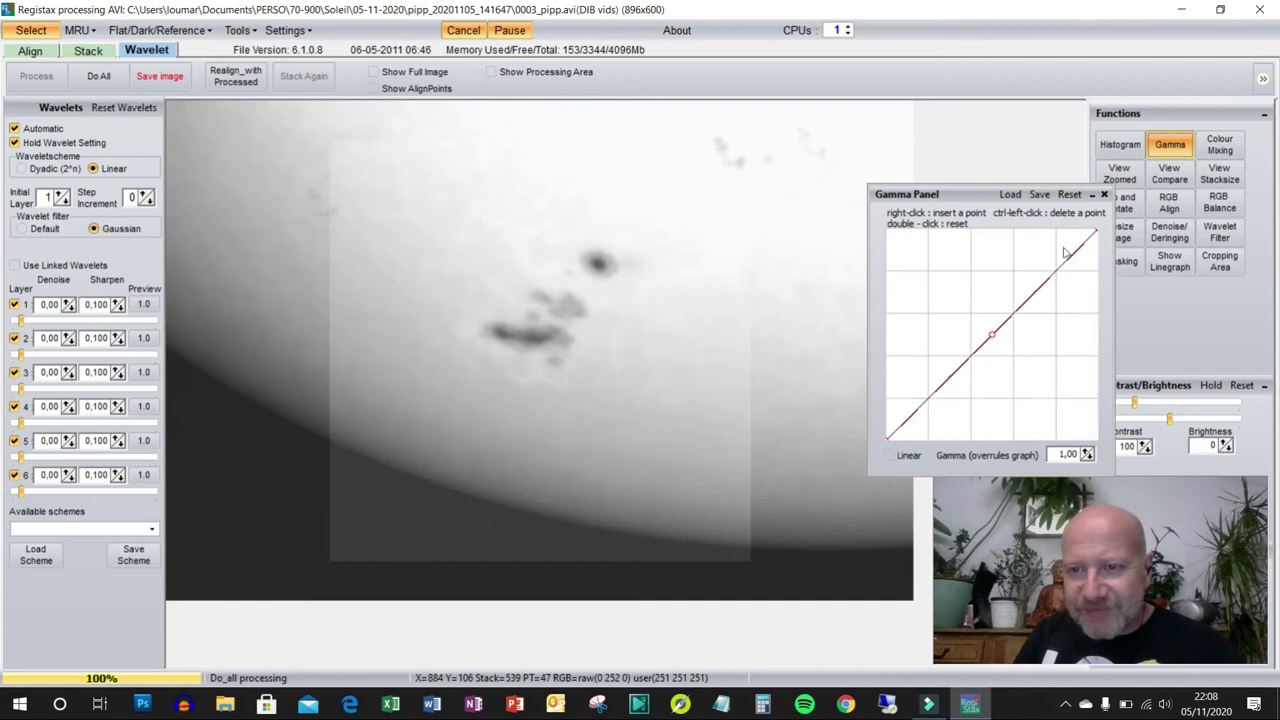
right_click(1020, 307)
left_click_drag(1020, 307, 932, 405)
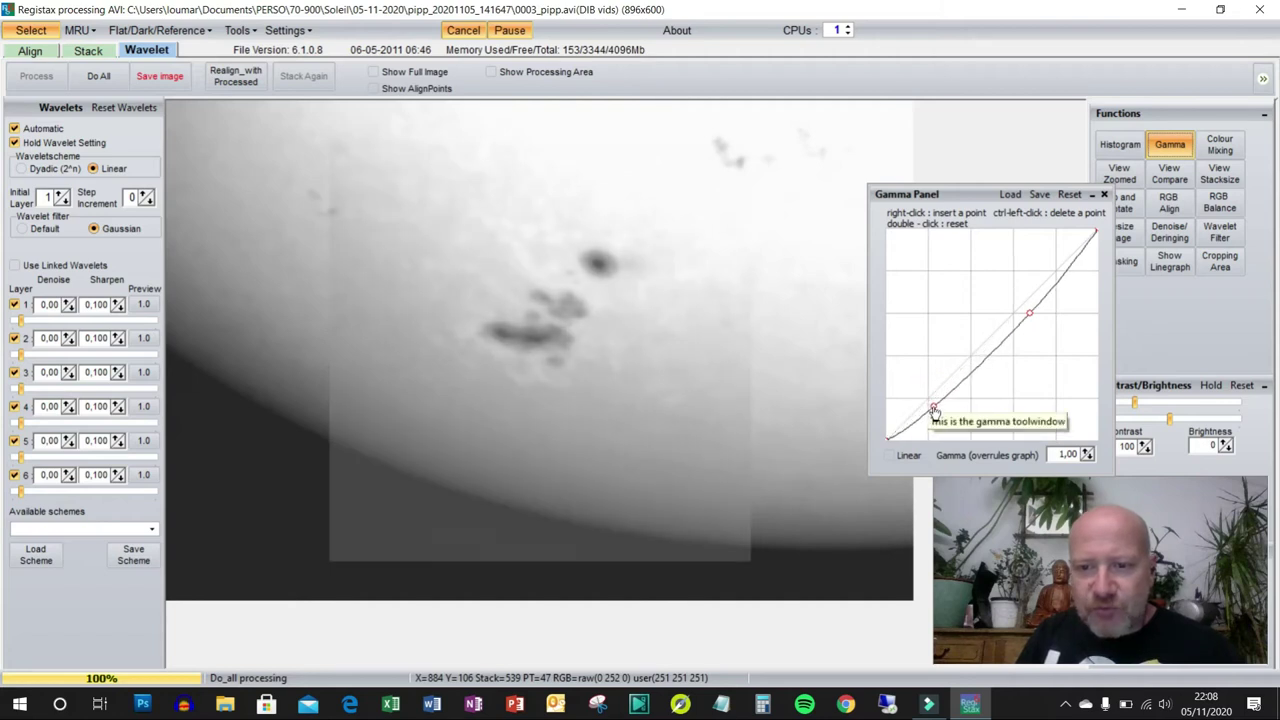
mouse_move(1032, 320)
left_mouse_down()
mouse_move(1025, 306)
mouse_move(1040, 297)
left_mouse_up()
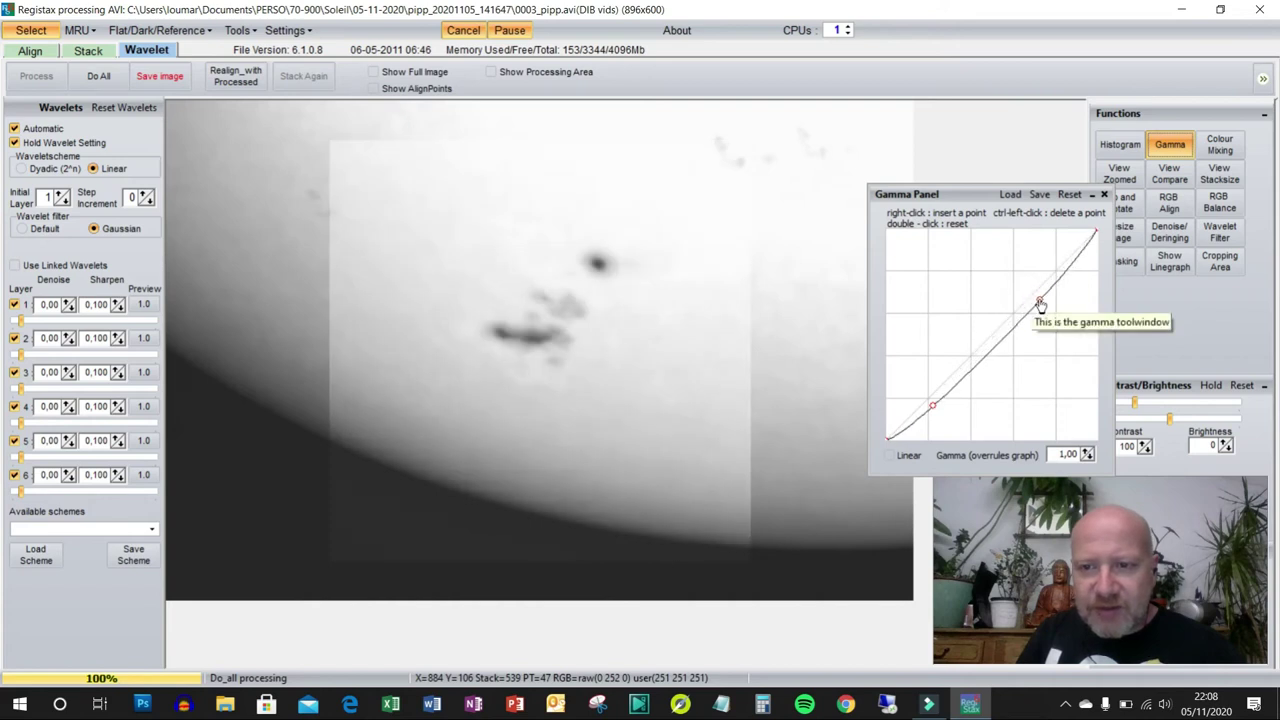
mouse_move(931, 406)
left_mouse_down()
mouse_move(954, 371)
mouse_move(920, 403)
mouse_move(923, 371)
mouse_move(952, 398)
left_mouse_up()
mouse_move(1040, 308)
left_mouse_down()
mouse_move(1052, 320)
mouse_move(1055, 309)
left_mouse_up()
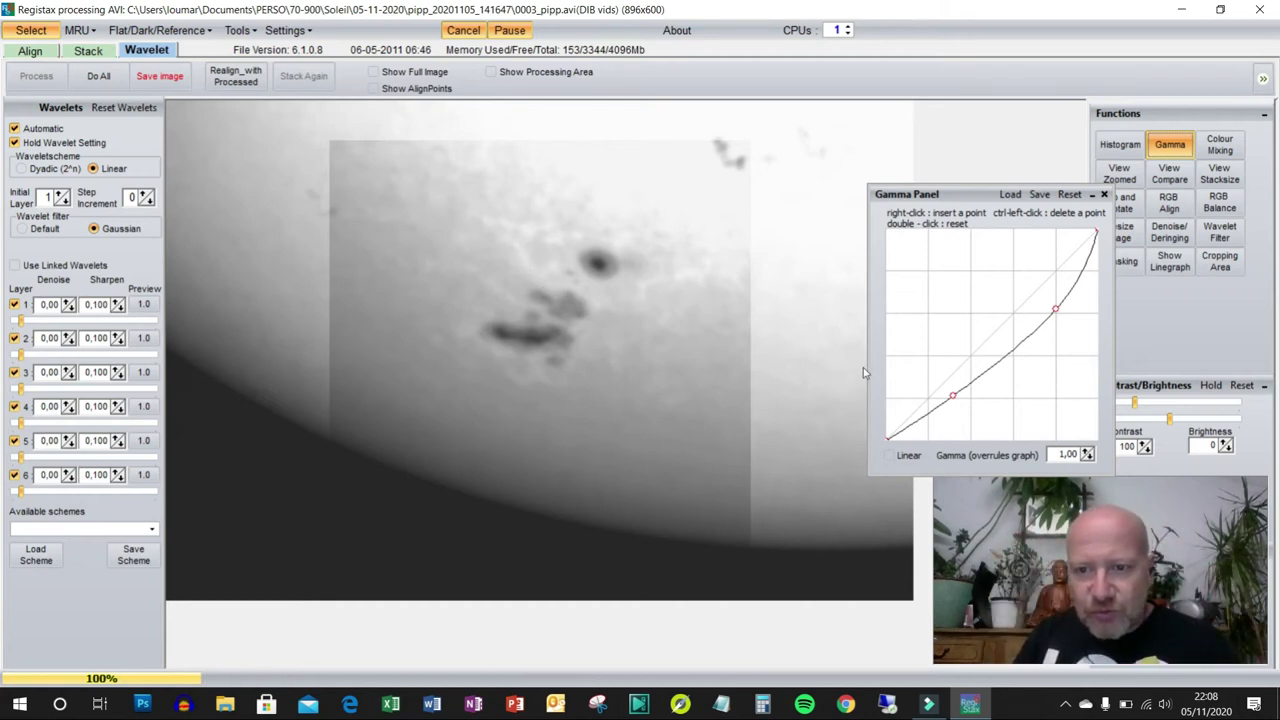
mouse_move(953, 395)
left_mouse_down()
mouse_move(960, 403)
mouse_move(980, 366)
mouse_move(957, 399)
left_mouse_up()
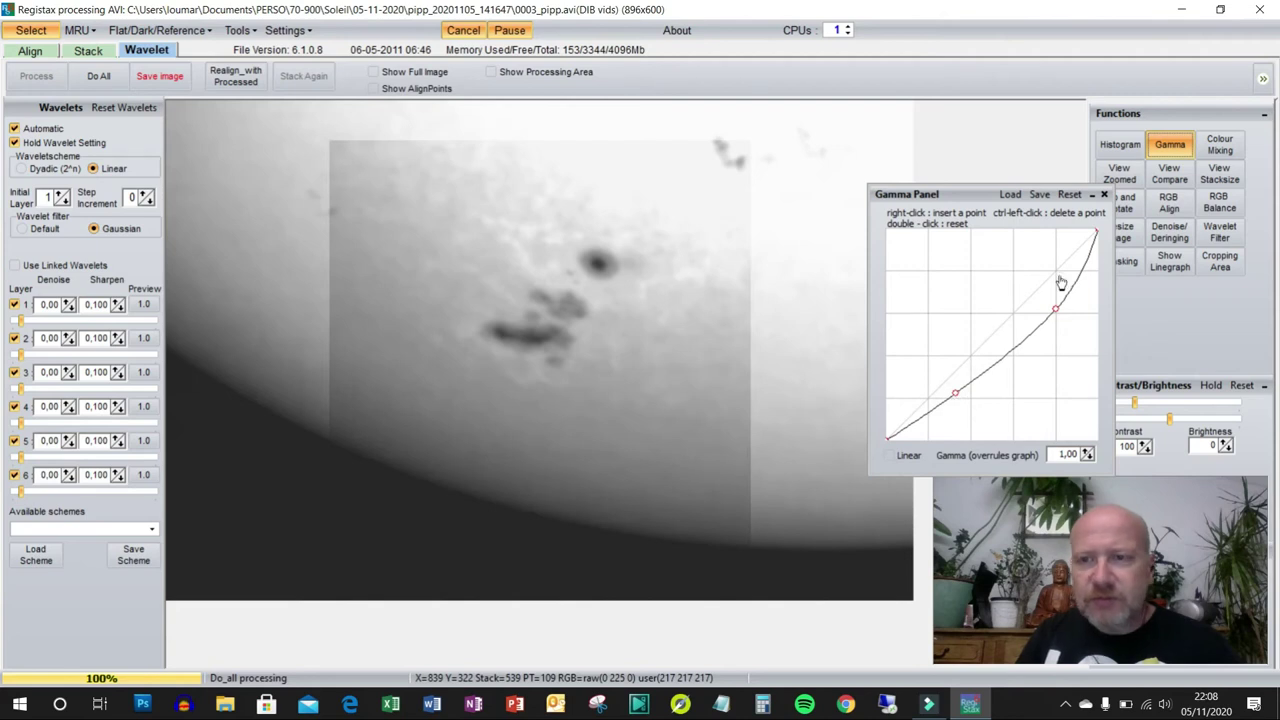
left_click(1105, 196)
left_click(99, 78)
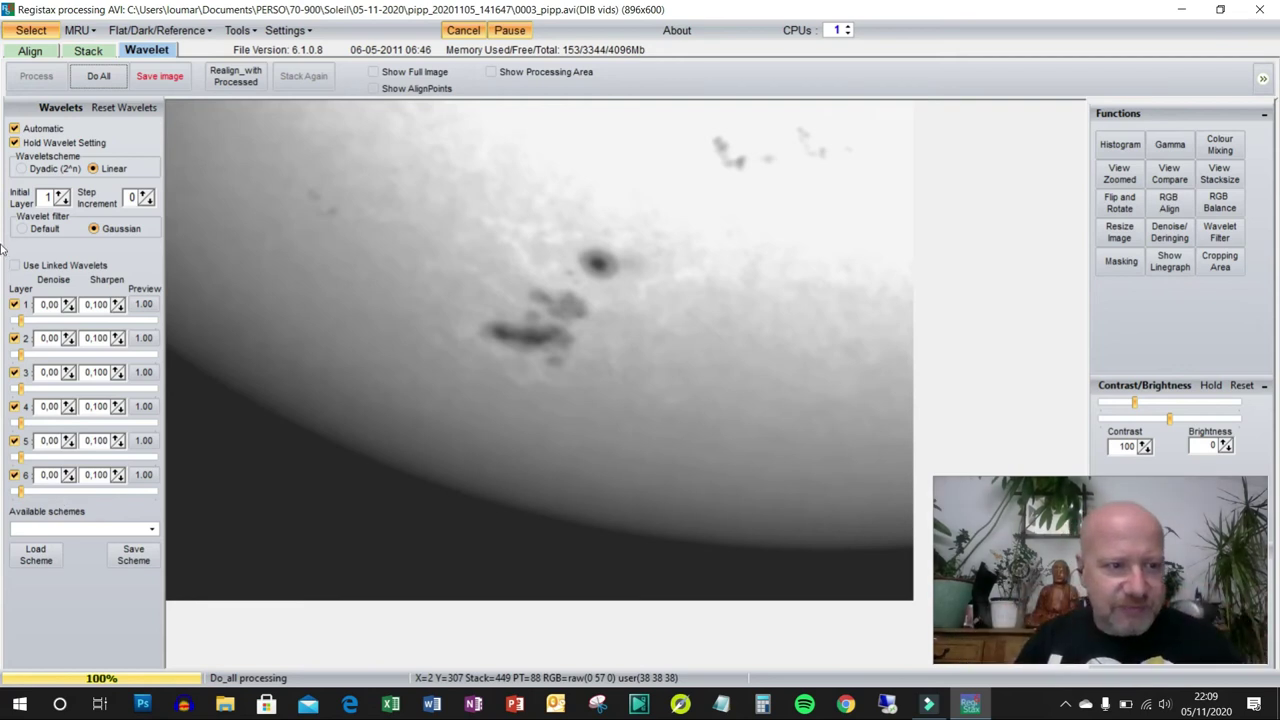
Raise the wavelet strength of layers 1 to 4 to 33.7, 61.3, 49.0 and 40.4.
left_click_drag(20, 321, 146, 323)
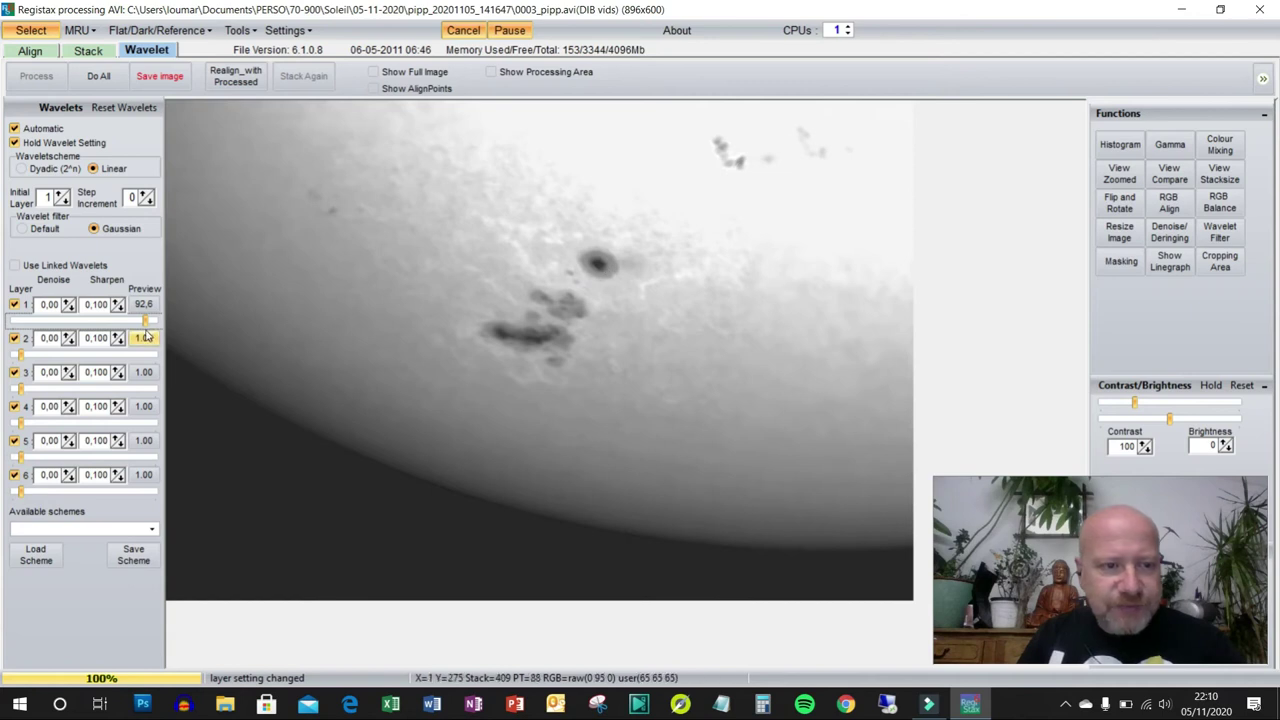
left_click_drag(146, 321, 102, 357)
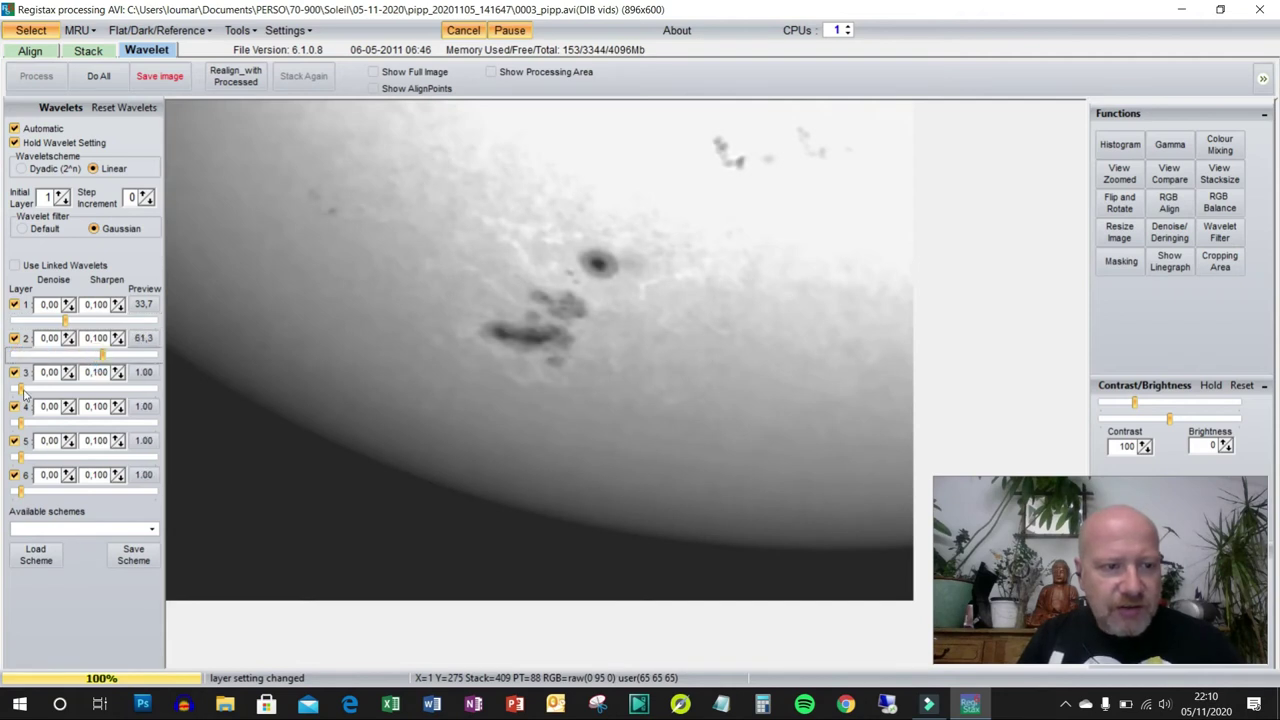
left_click_drag(22, 392, 86, 392)
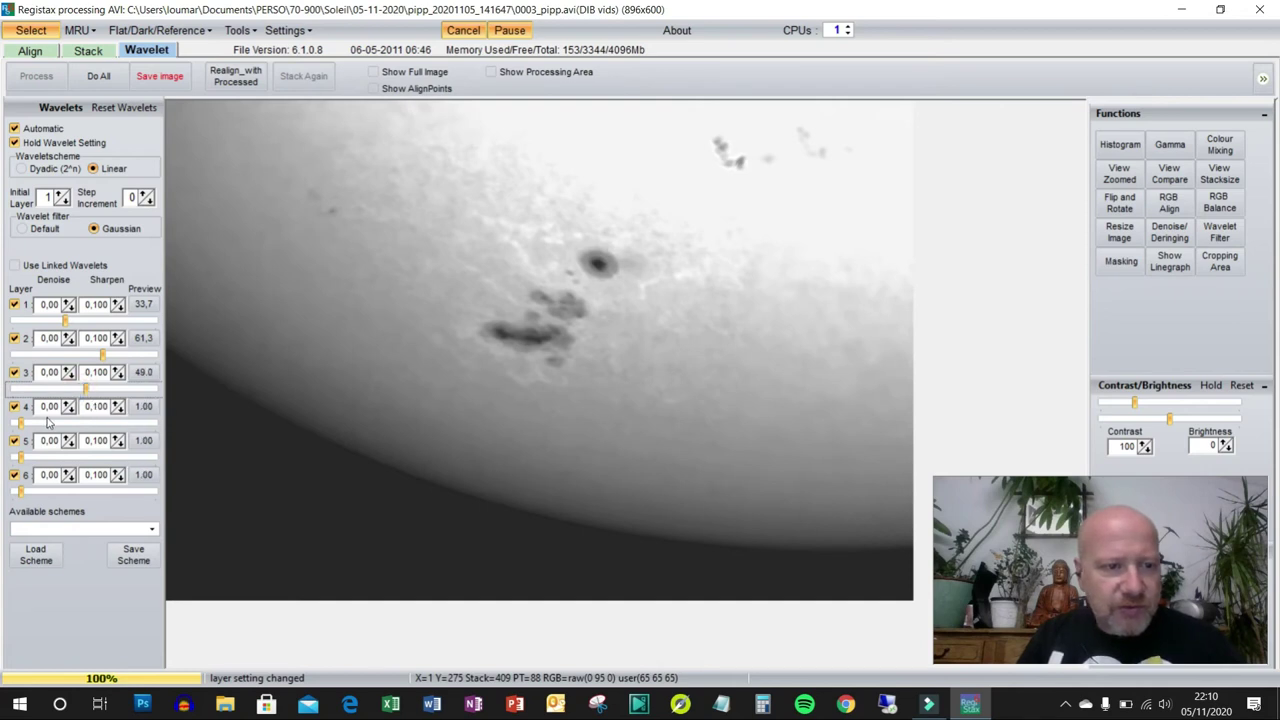
left_click_drag(21, 426, 73, 427)
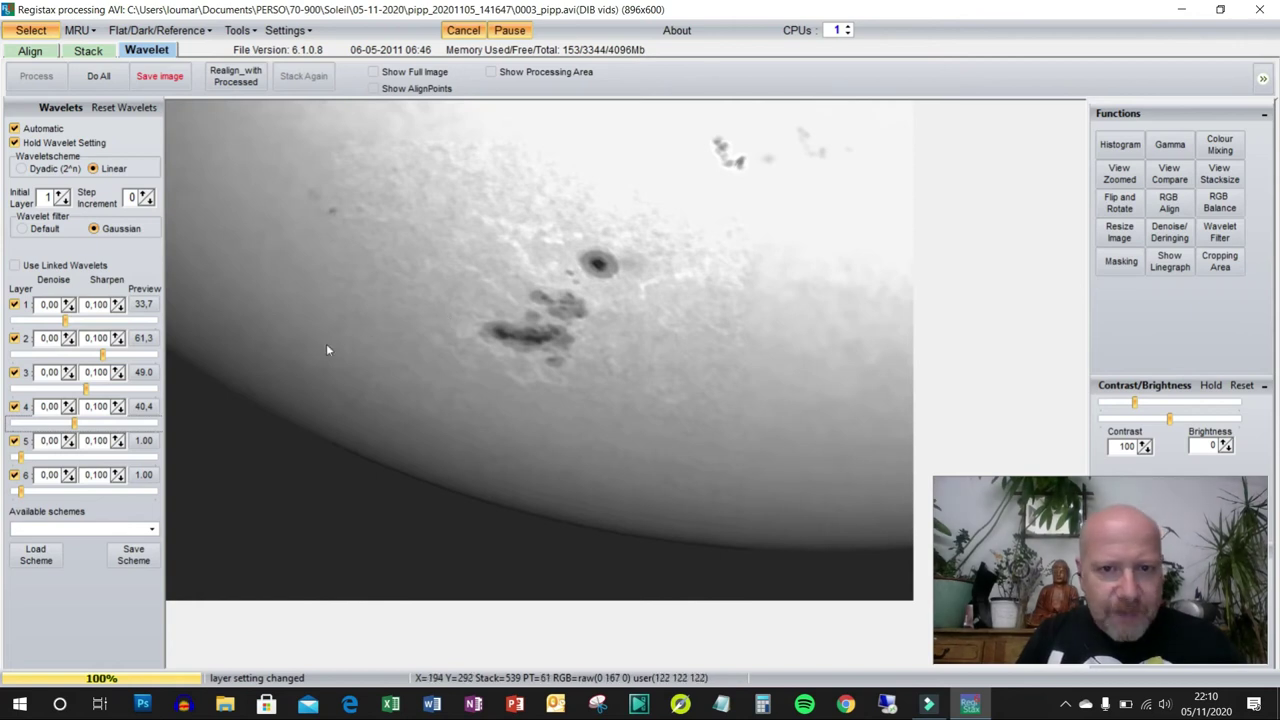
Fine-tune the wavelet strengths of layers 1 to 6 to 31.2, 36.8, 40.4, 43.5, 23.2 and 16.5.
left_click(83, 426)
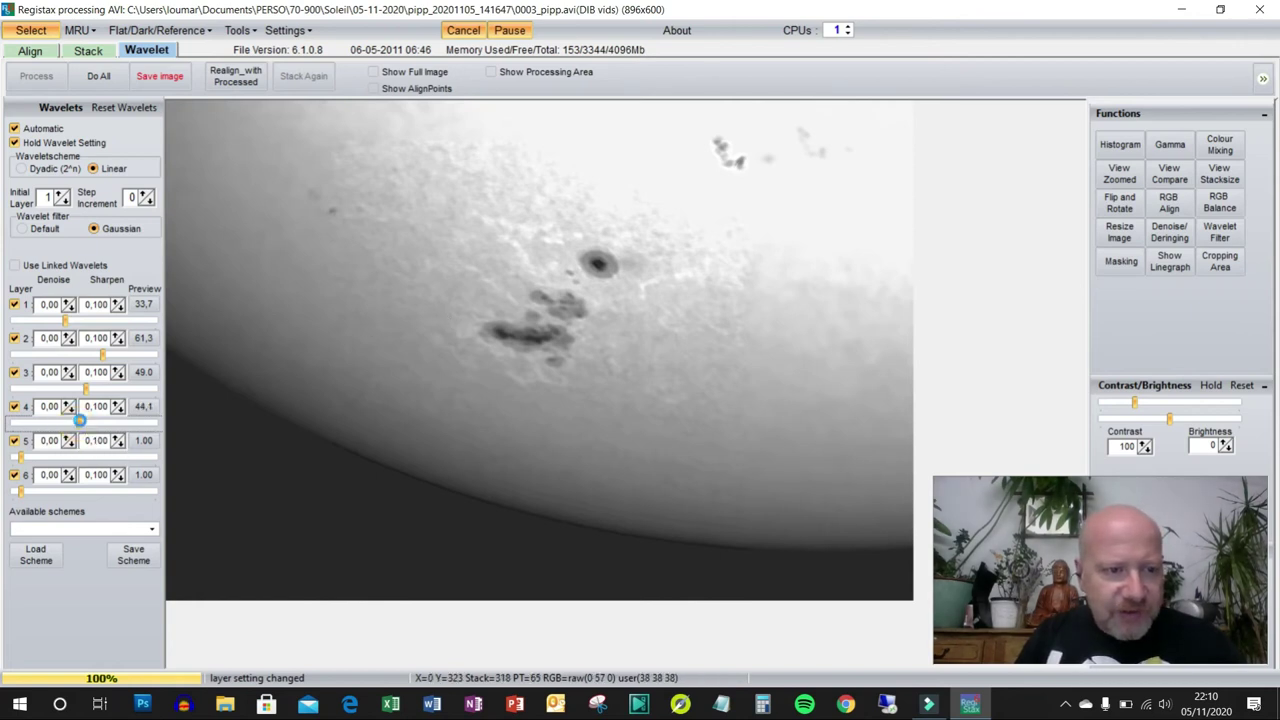
left_click(82, 389)
mouse_move(82, 389)
left_mouse_down()
mouse_move(68, 389)
mouse_move(90, 358)
mouse_move(72, 358)
left_mouse_up()
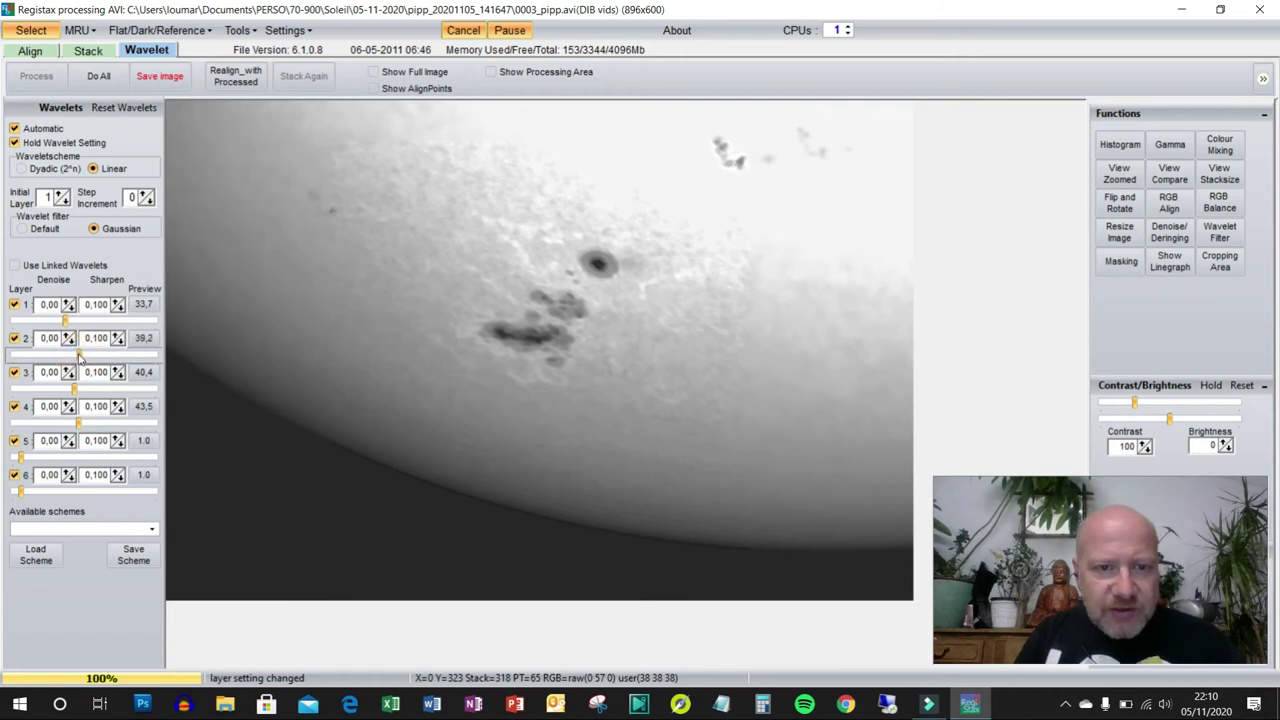
left_click_drag(20, 458, 51, 460)
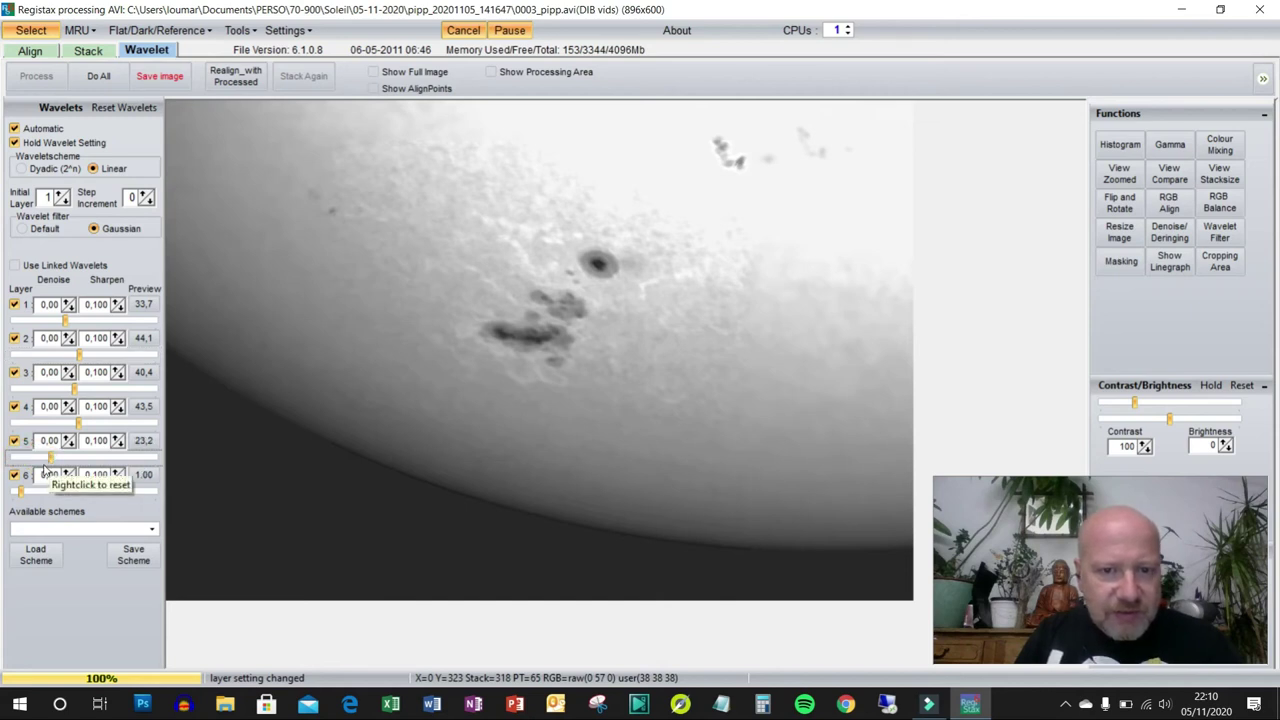
mouse_move(19, 491)
left_mouse_down()
mouse_move(55, 491)
mouse_move(41, 492)
left_mouse_up()
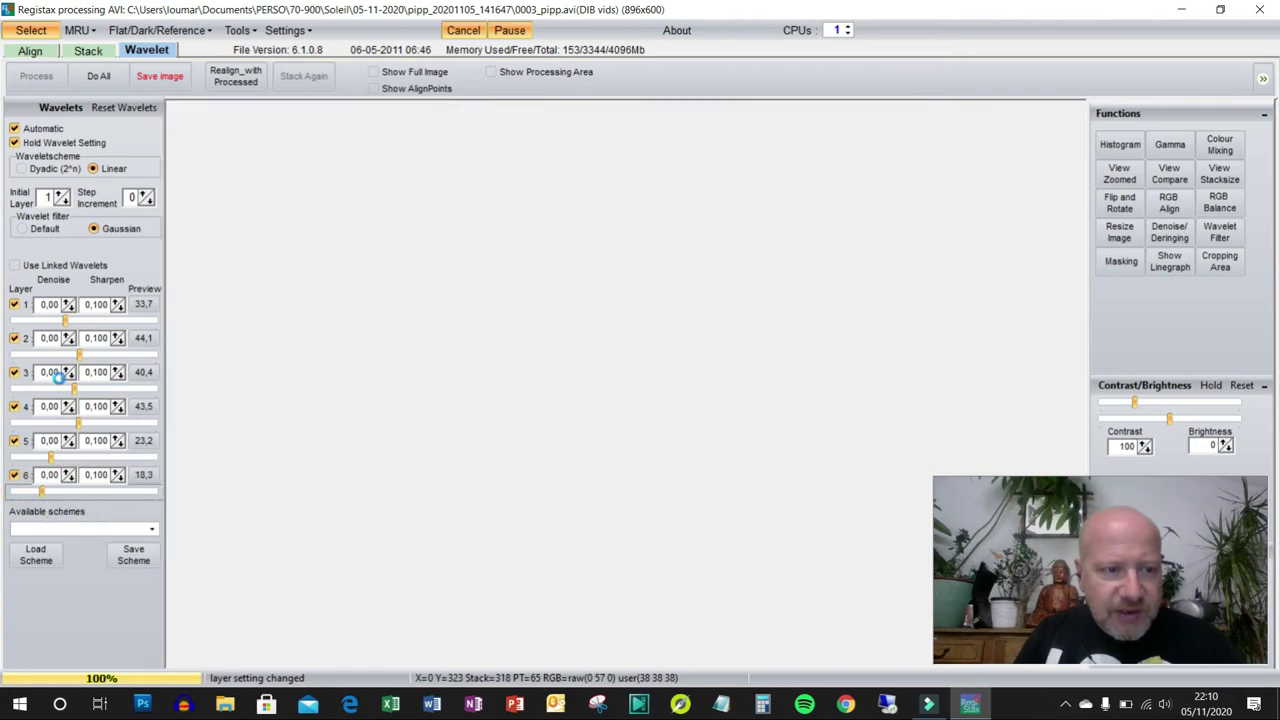
left_click_drag(72, 355, 61, 321)
left_click(68, 320)
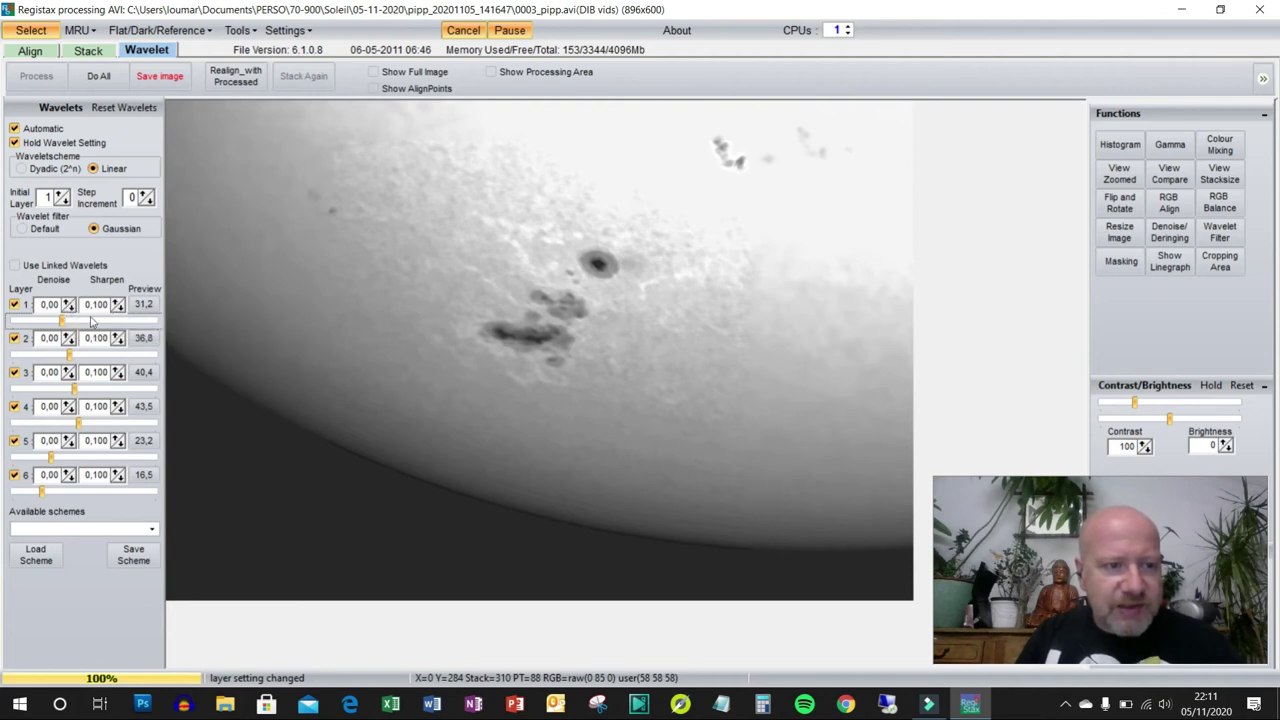
Set the denoise value of wavelet layer 6 to 0.55.
left_click(66, 473)
left_click(66, 473)
left_click(66, 473)
left_click(66, 473)
left_click(66, 473)
left_click(66, 473)
left_click(66, 473)
left_click(66, 473)
left_click(66, 473)
left_click(66, 473)
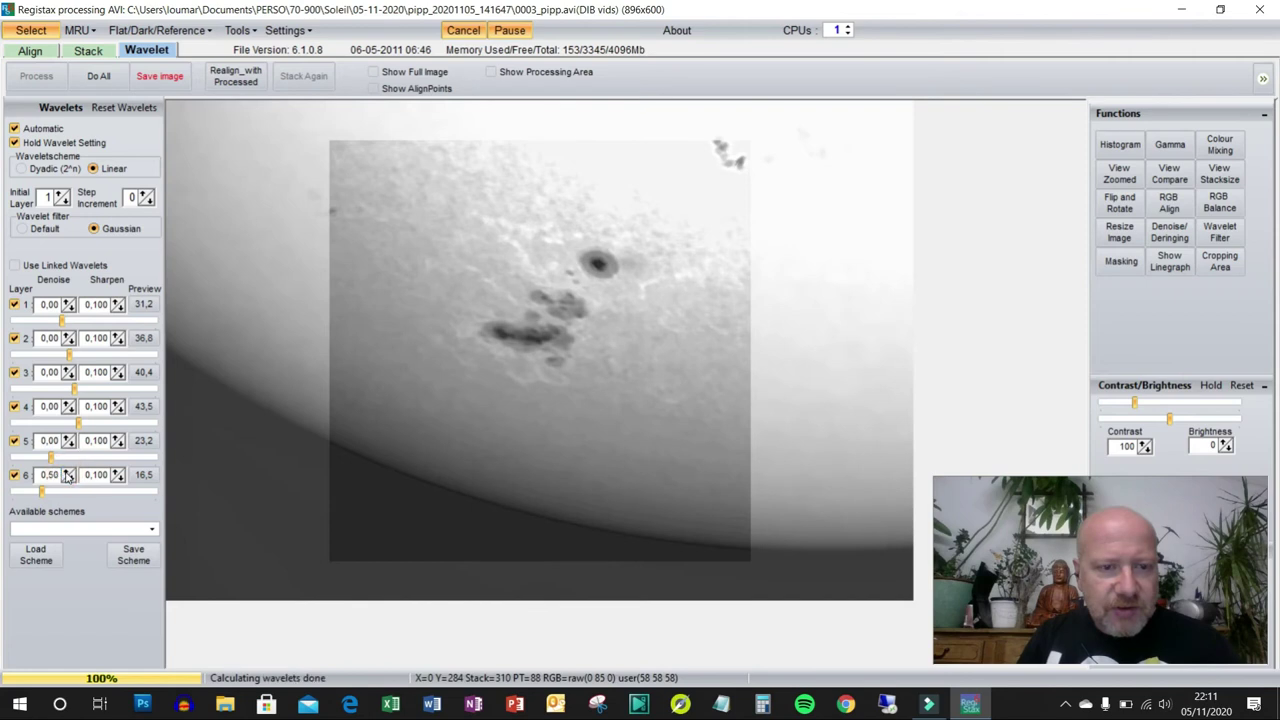
left_click(66, 473)
Try a denoise value of 0.35 on wavelet layer 5.
left_click(67, 436)
left_click(67, 436)
left_click(67, 436)
left_click(67, 436)
left_click(67, 436)
left_click(67, 436)
left_click(67, 436)
left_click(67, 436)
Set the denoise of wavelet layer 3 to -0.10 and layer 5 to 0.00, and process the whole image with these settings.
left_click(66, 370)
left_click(66, 370)
left_click(66, 370)
left_click(66, 369)
left_click(66, 369)
left_click(66, 369)
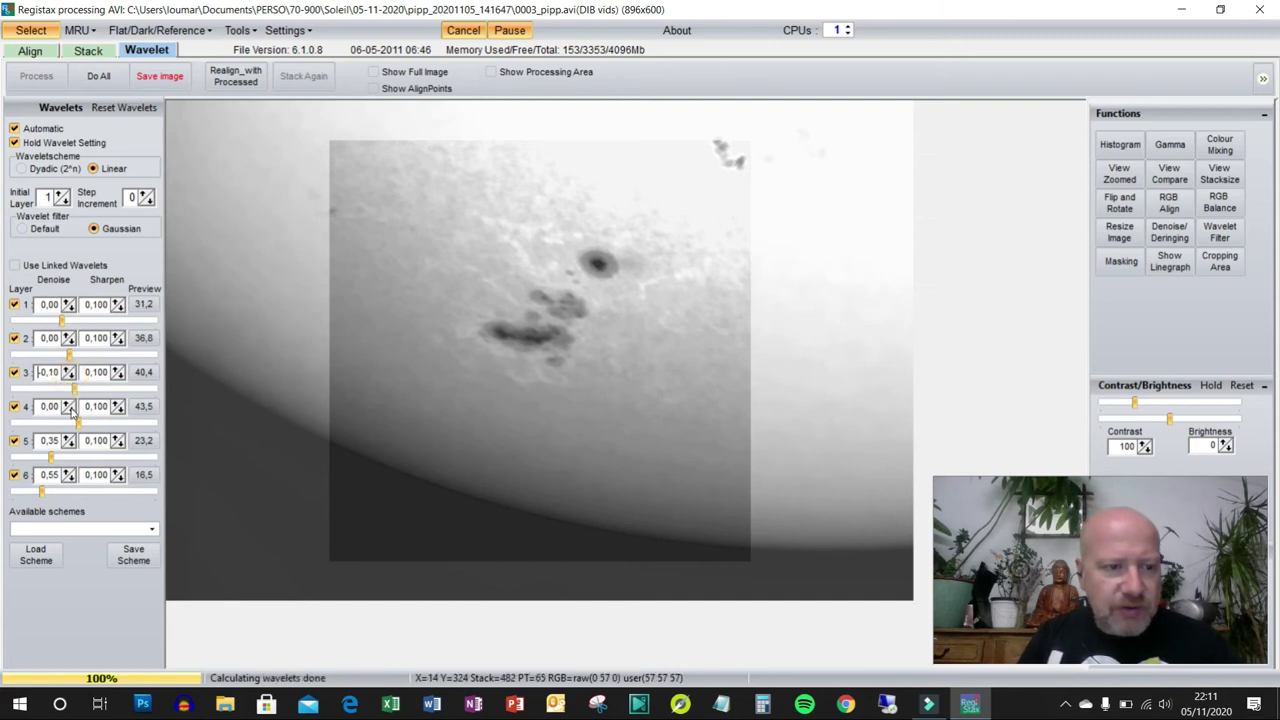
left_click(70, 450)
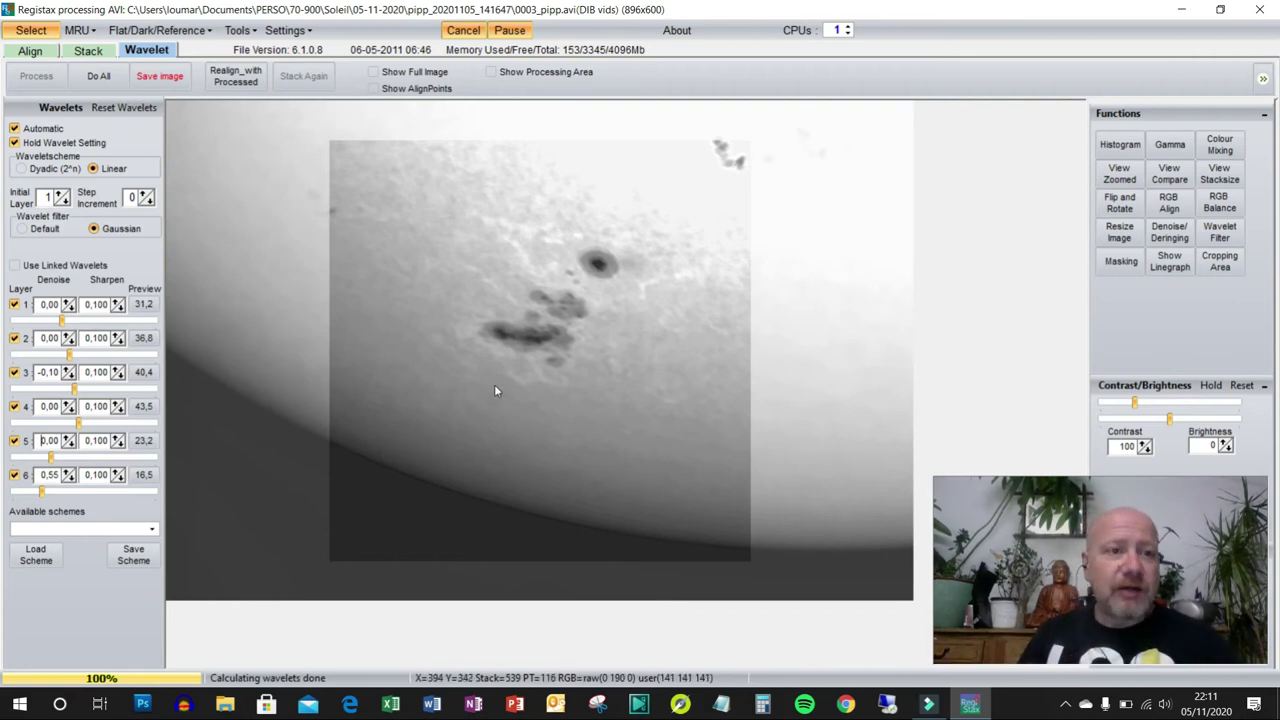
left_click(98, 78)
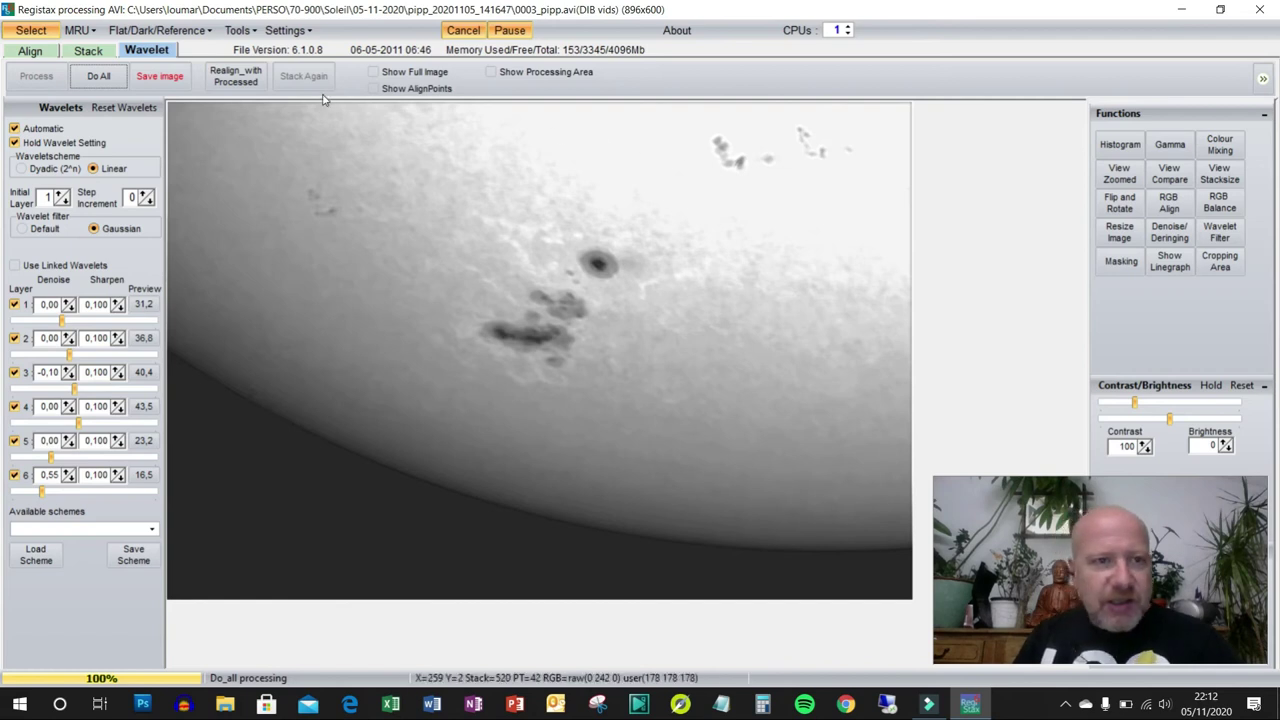
Save the processed image as a 16-bit RGB PNG named tache_05-11-2020_pipp in the pipp_20201105_141647 folder, and close RegiStax.
left_click(157, 80)
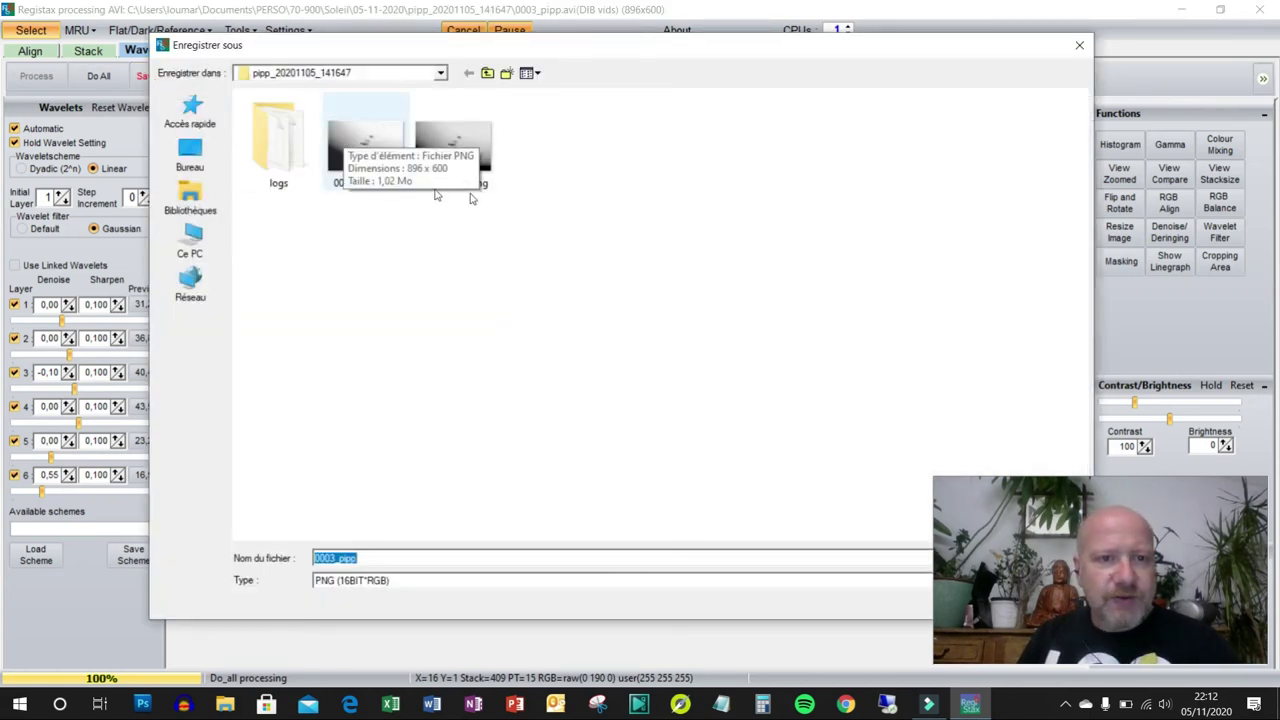
left_click(334, 559)
key("BackSpace")
key("BackSpace")
key("BackSpace")
type("tache")
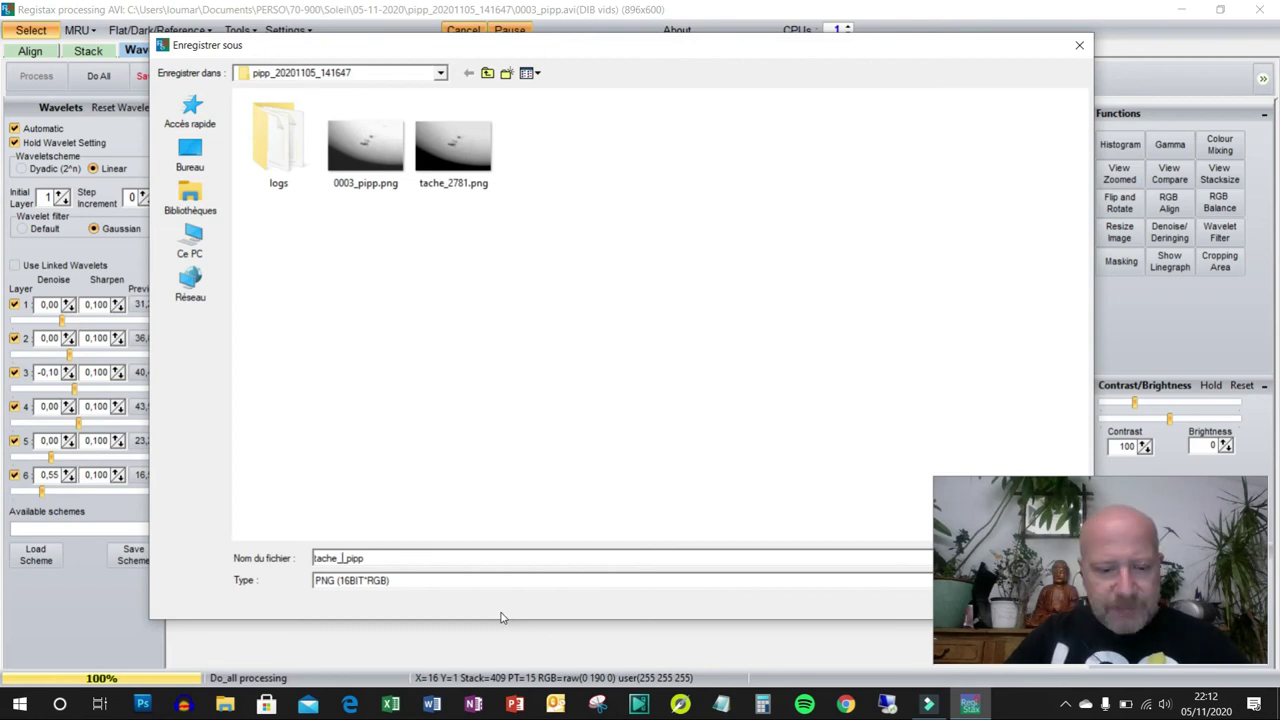
type("05-11")
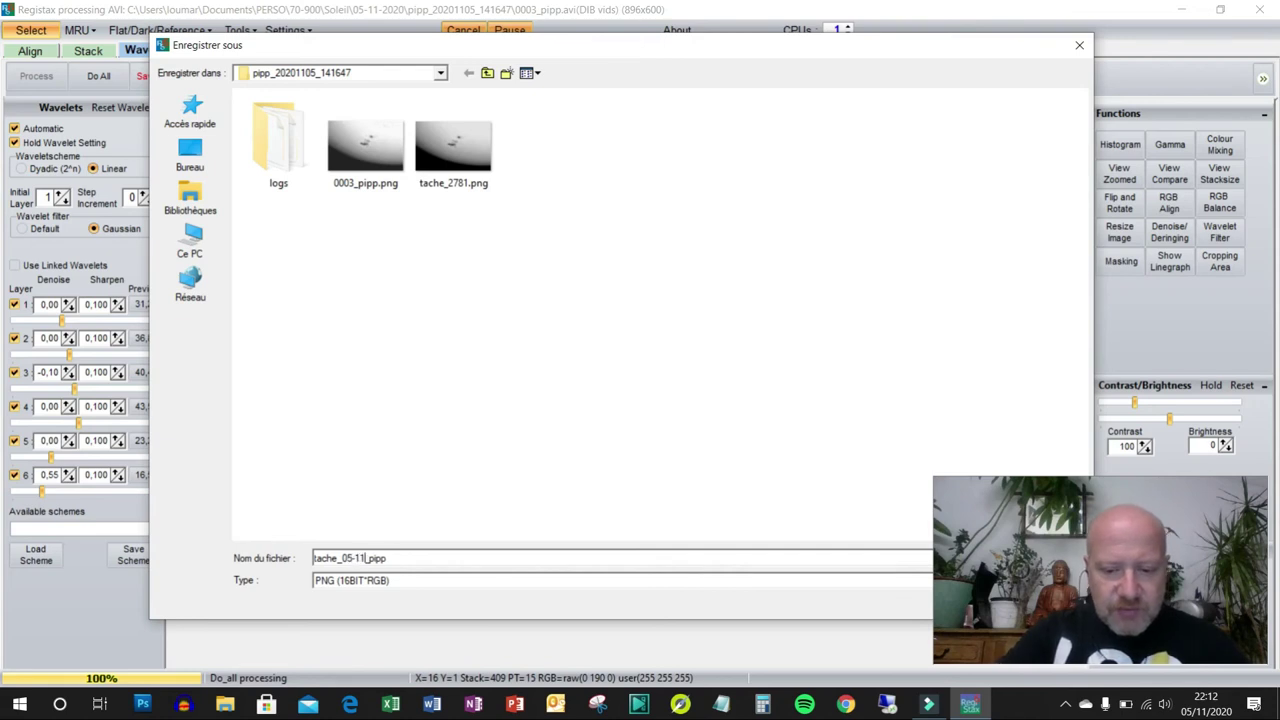
type("-2020")
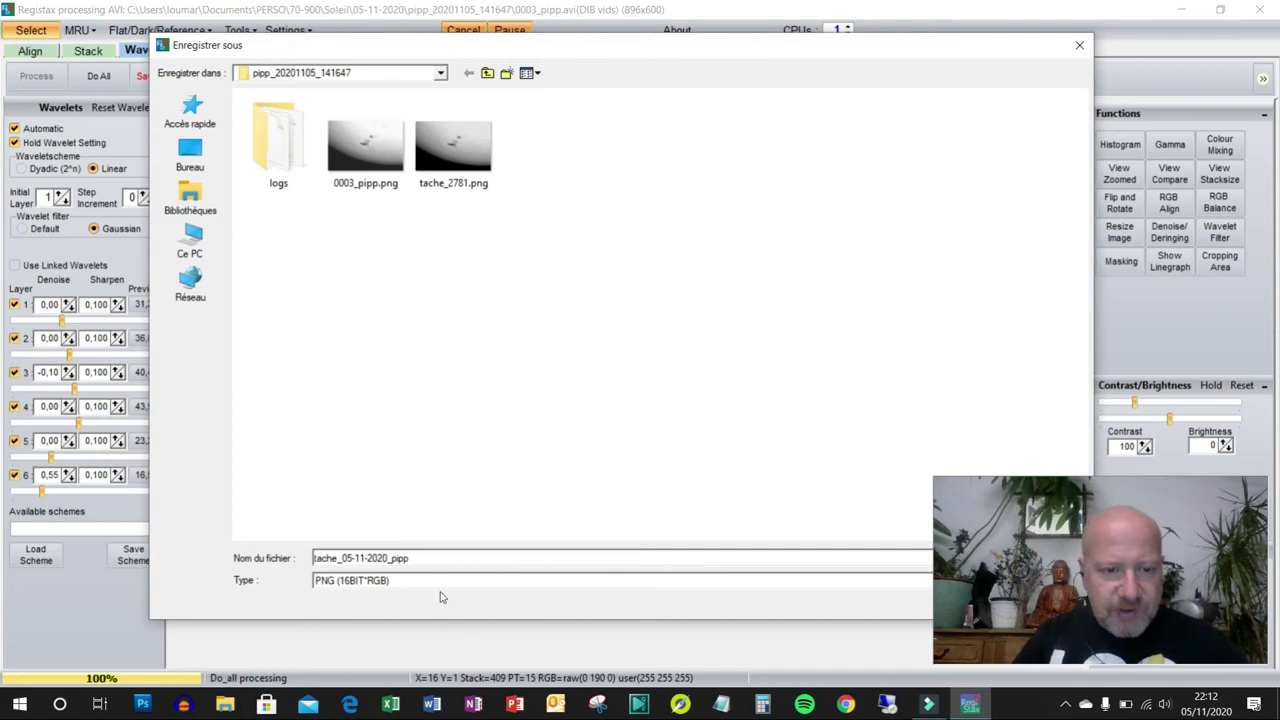
left_click(1060, 502)
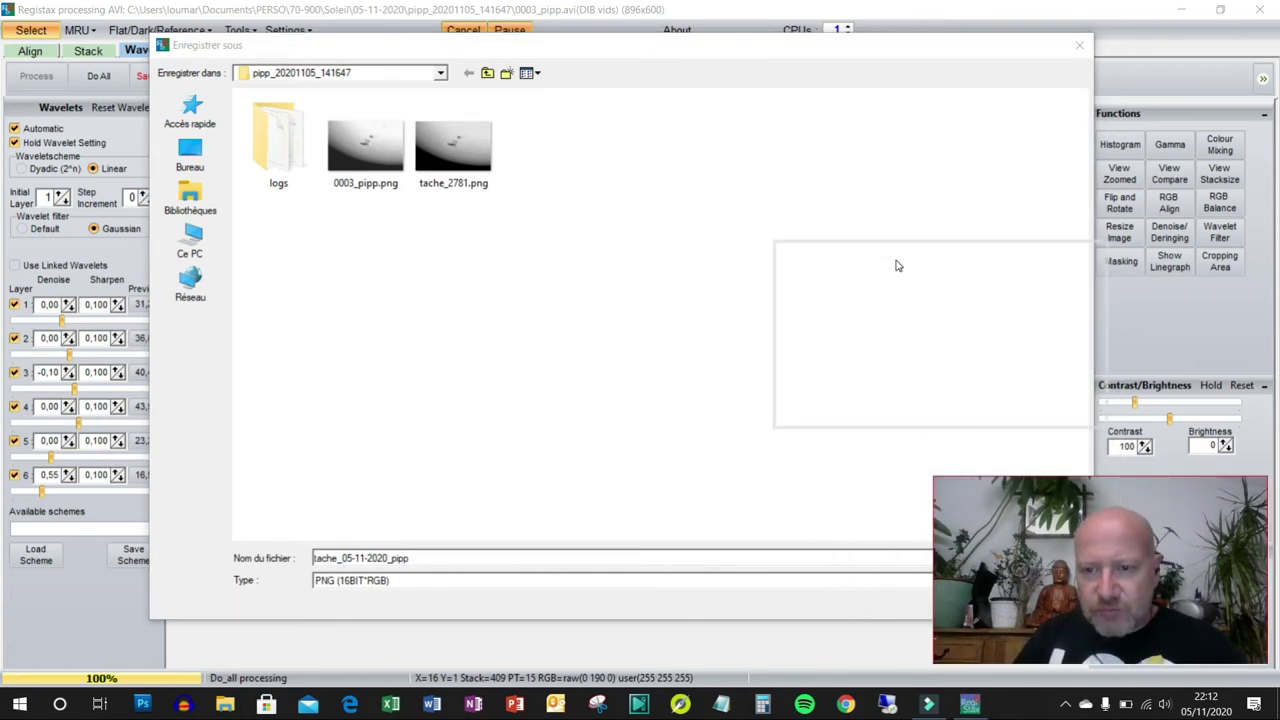
left_click_drag(856, 209, 1055, 52)
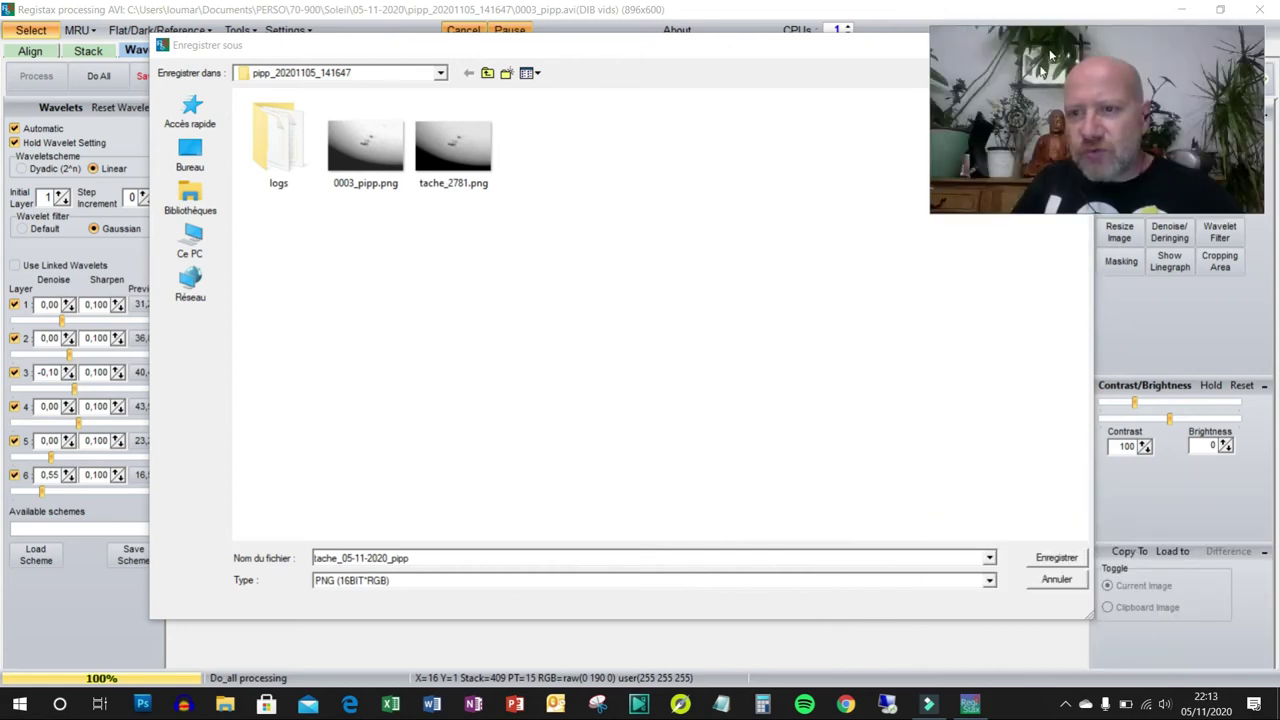
left_click(1065, 561)
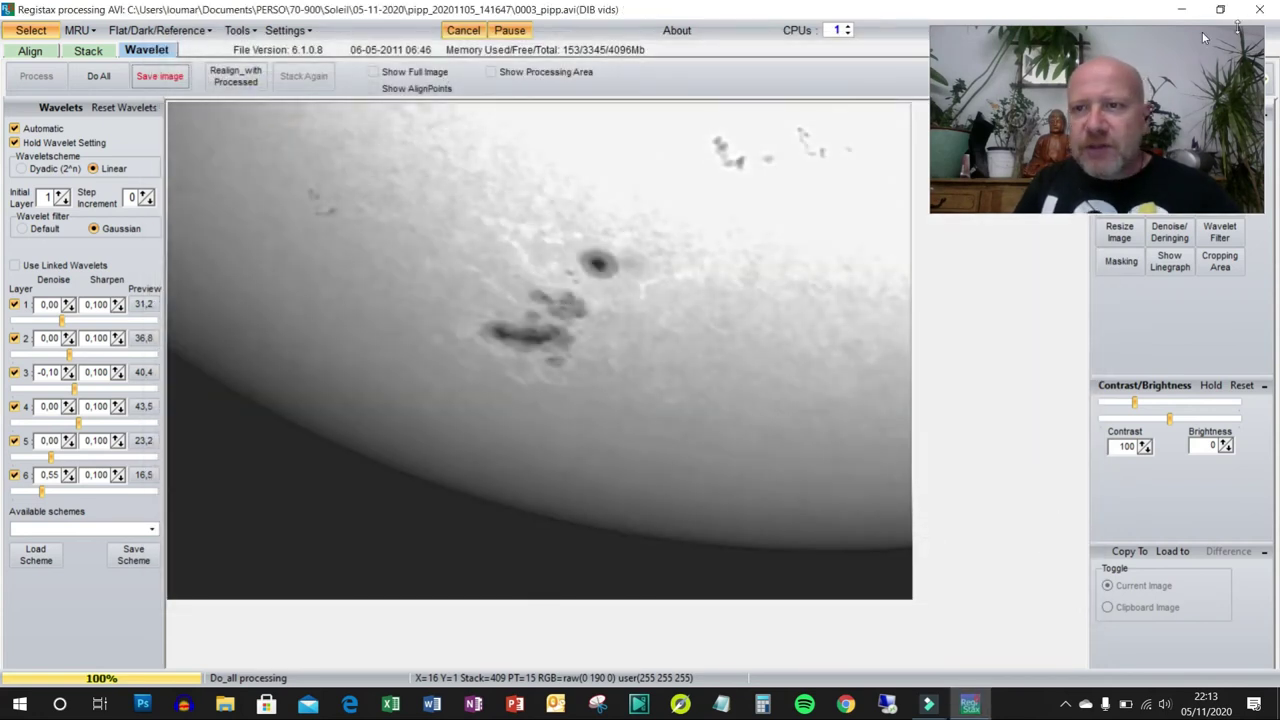
left_click(1260, 10)
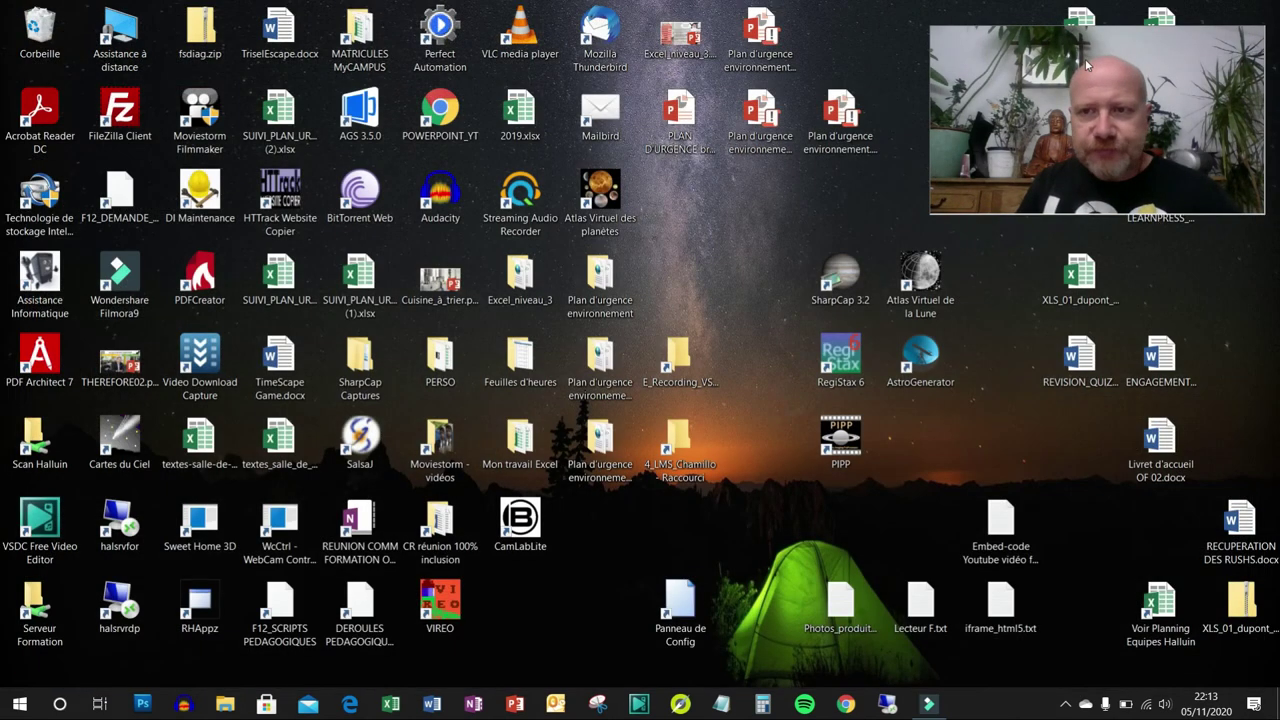
View the saved tache_05-11-2020_pipp.png from the pipp_20201105_141647 folder in the 05-11-2020 directory, and close the viewer.
left_click_drag(1031, 97, 982, 142)
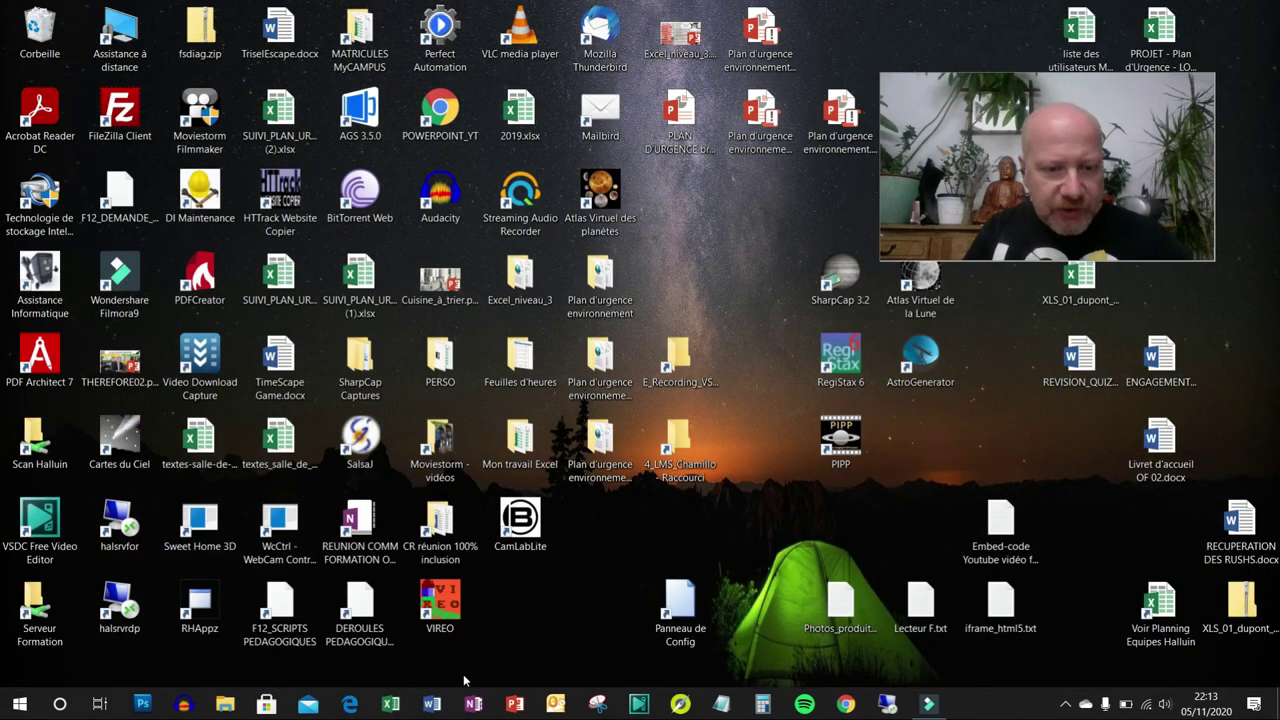
left_click(225, 706)
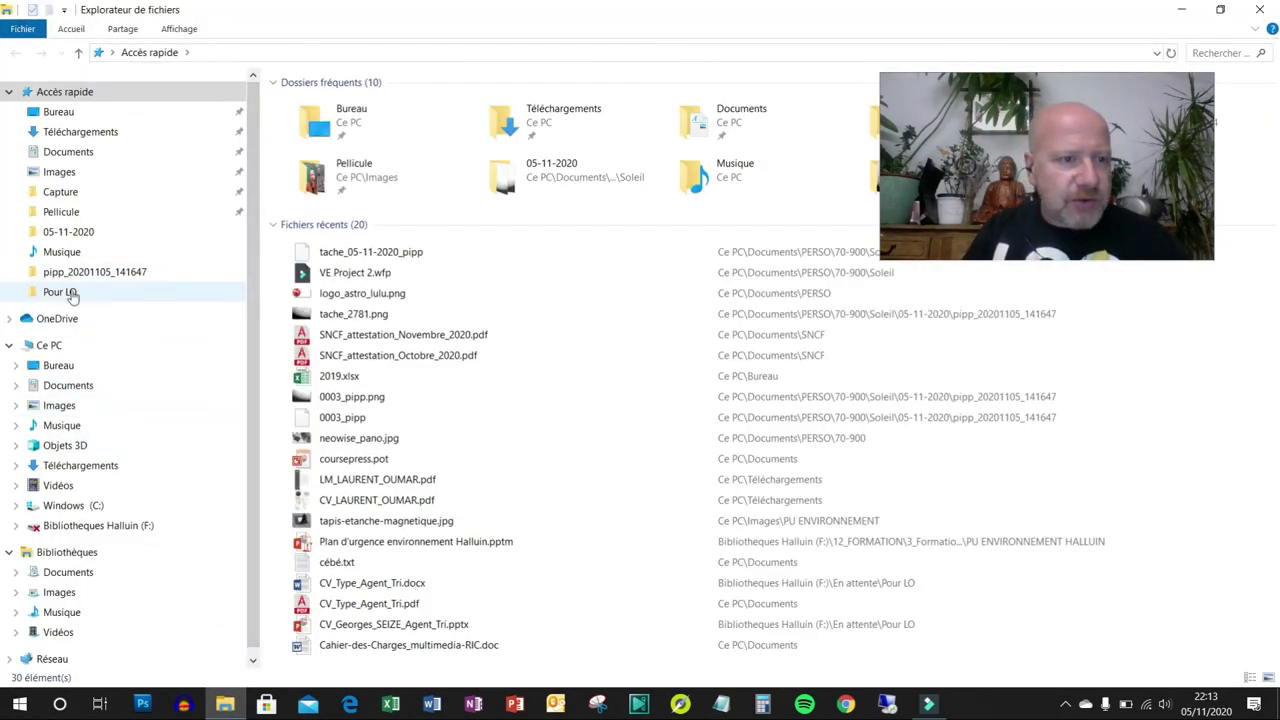
left_click(85, 234)
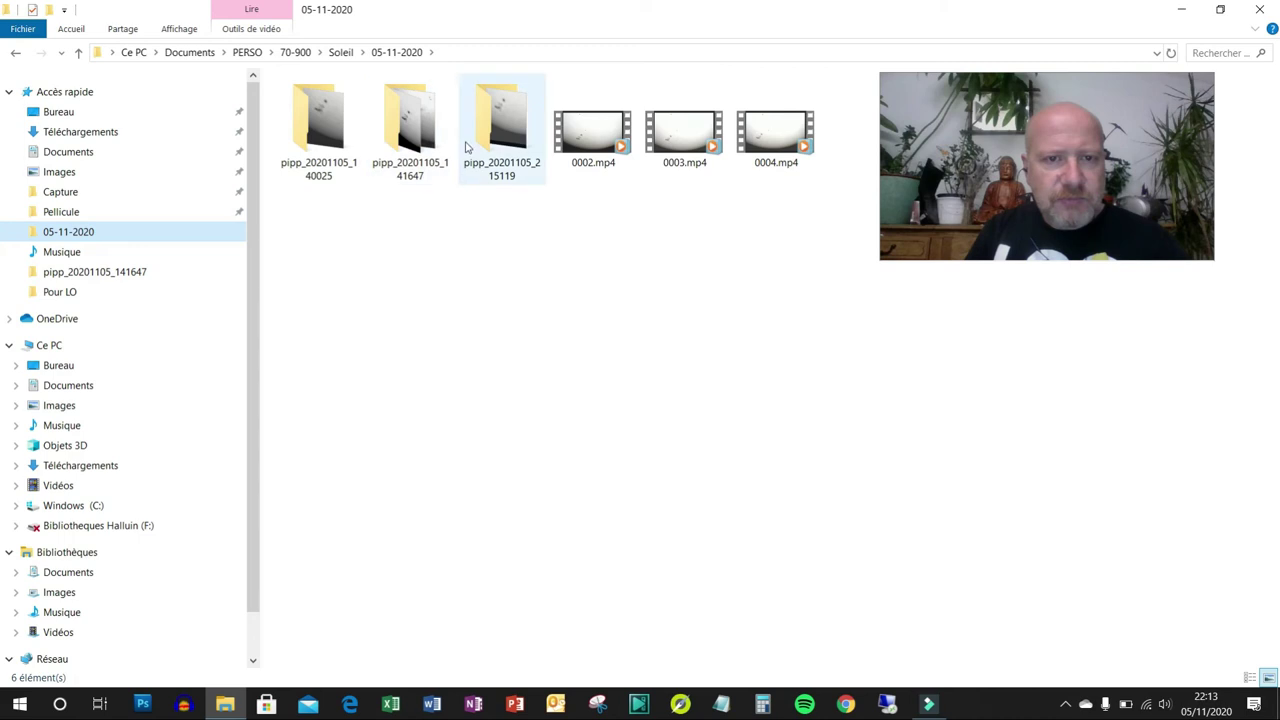
left_click(404, 142)
double_click(404, 142)
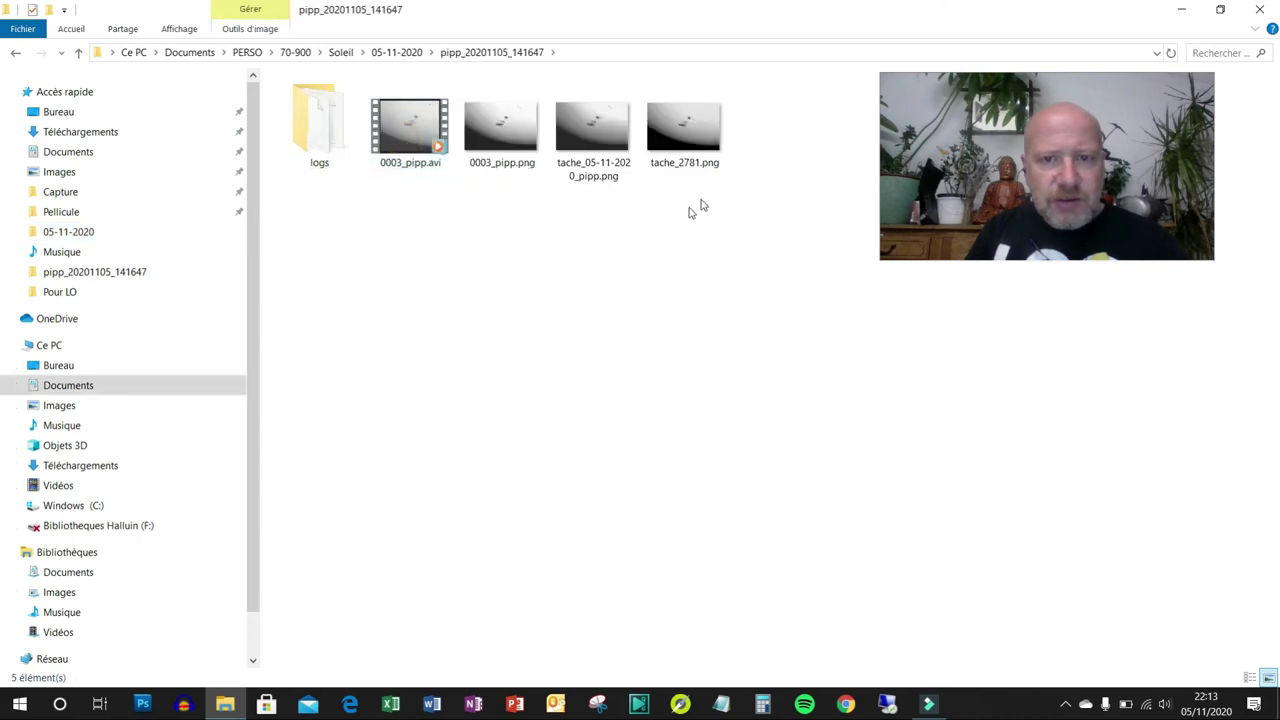
left_click(597, 142)
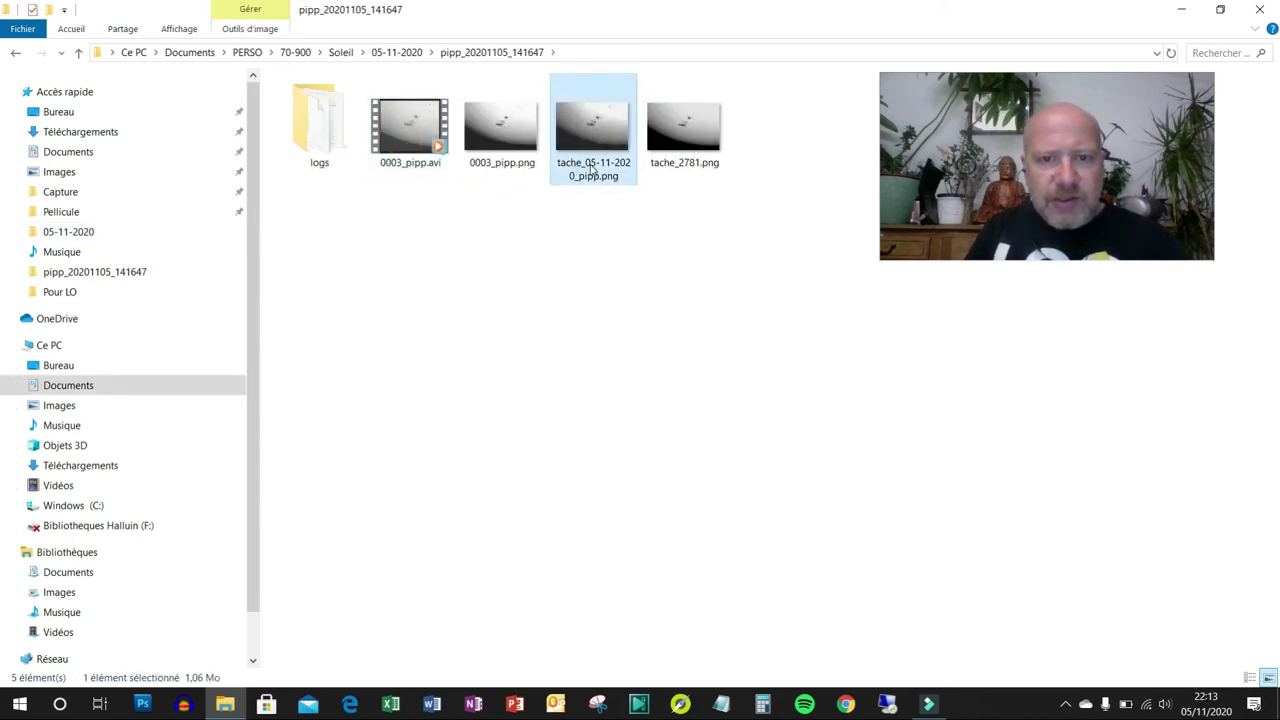
double_click(593, 168)
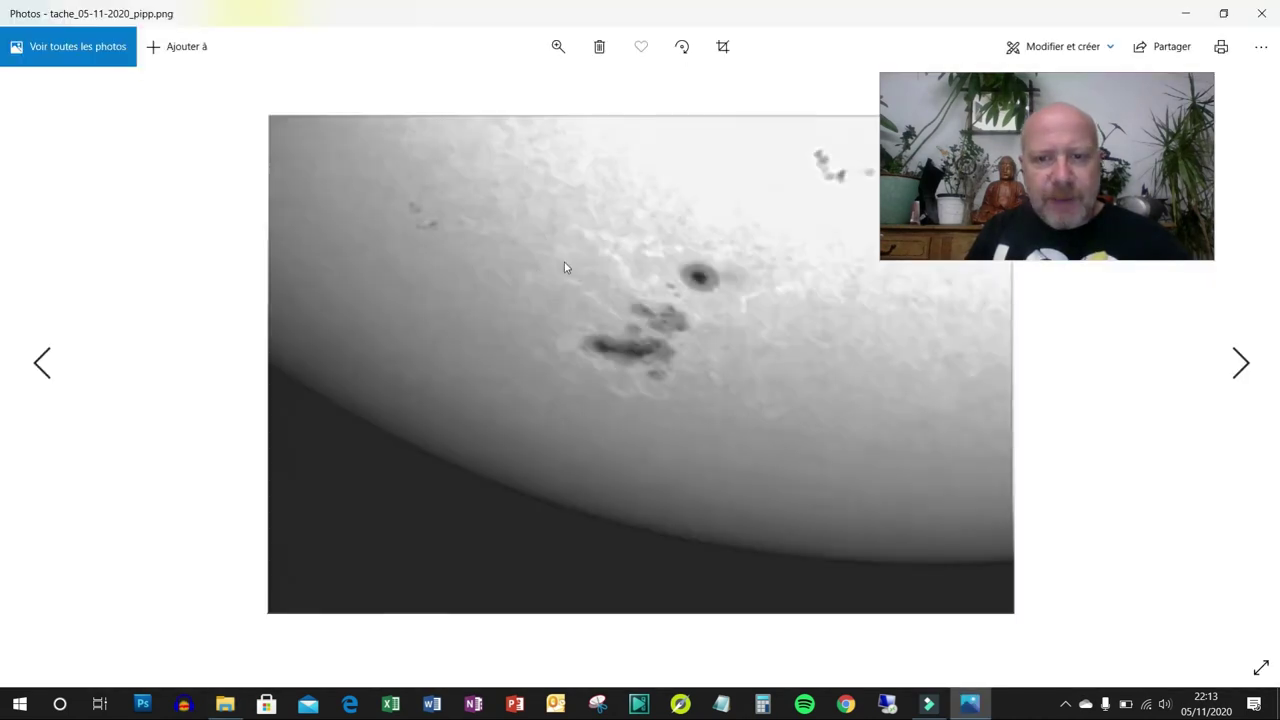
left_click_drag(945, 104, 1043, 92)
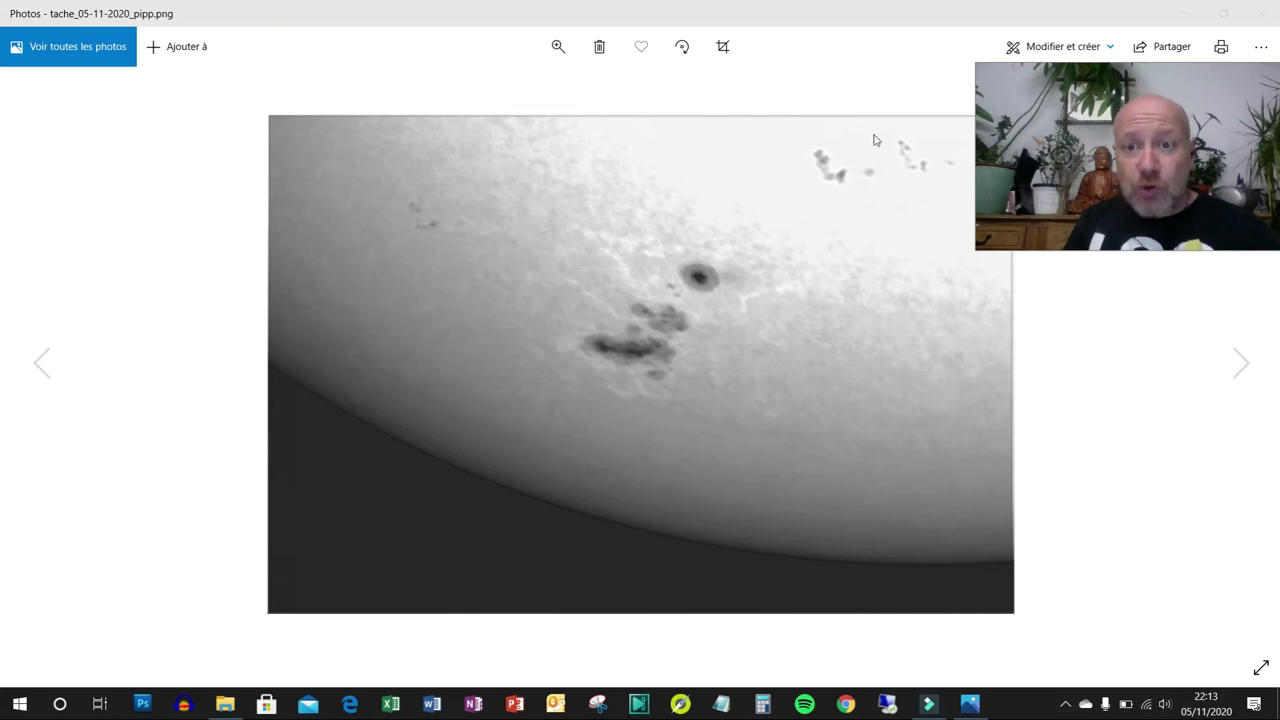
left_click_drag(1050, 85, 910, 106)
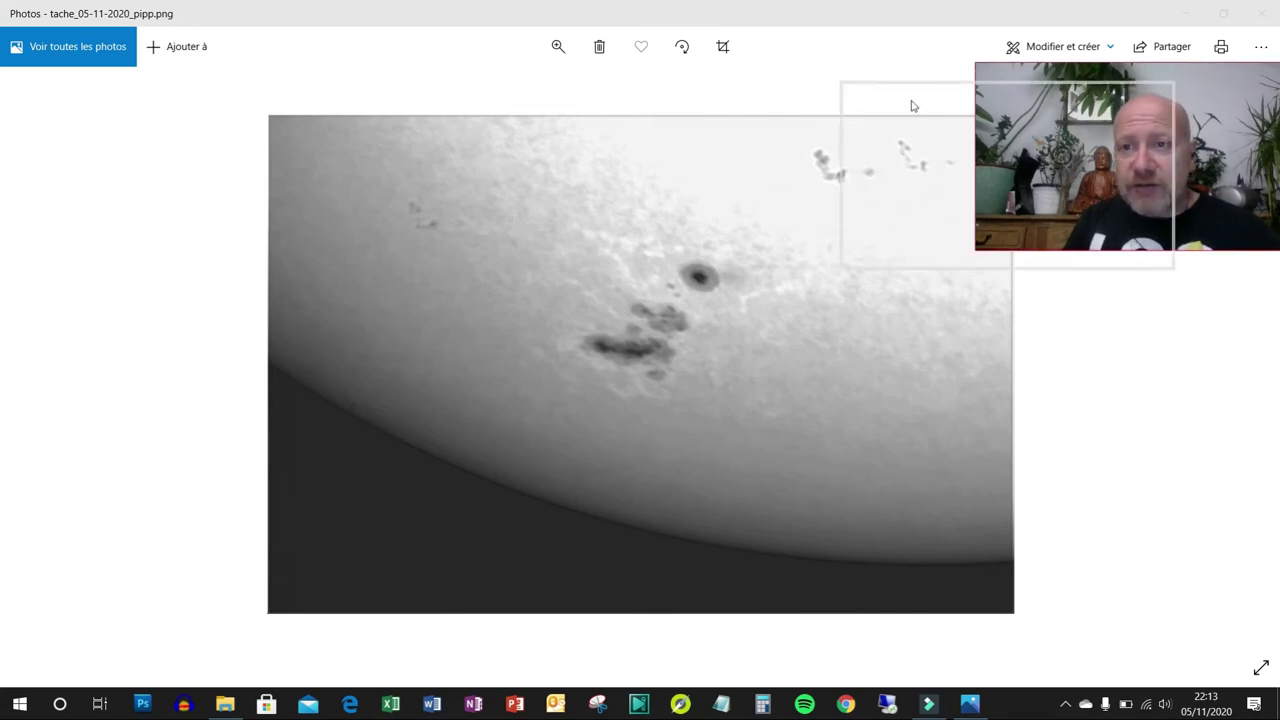
left_click(1266, 12)
Switch to Photoshop and open tache_05-11-2020_pipp.png from the pipp_20201105_141647 folder.
left_click(175, 704)
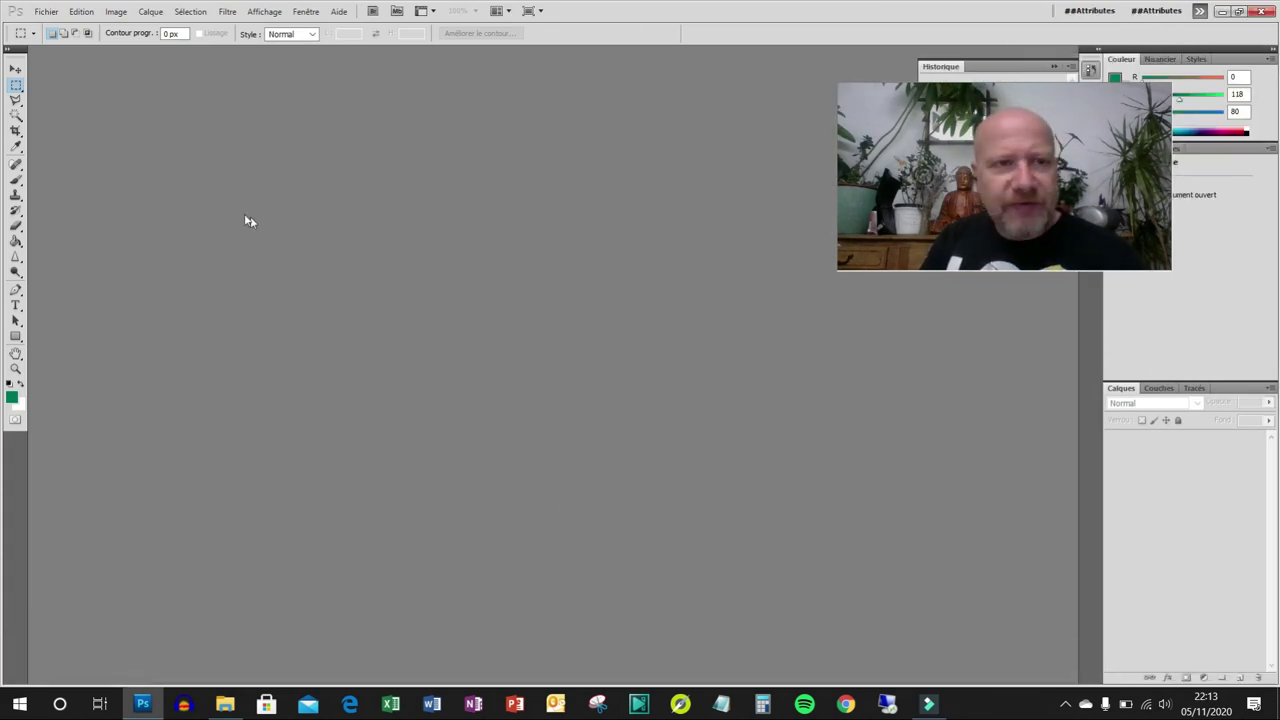
left_click(45, 12)
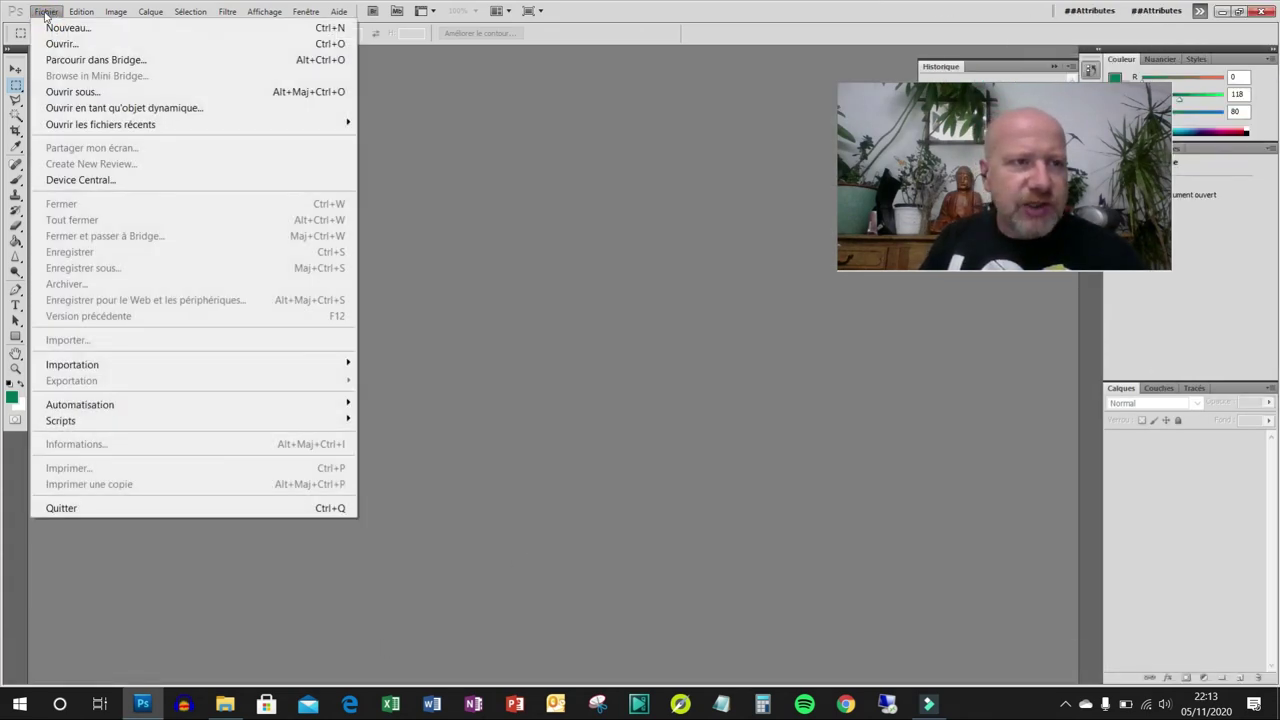
left_click(63, 43)
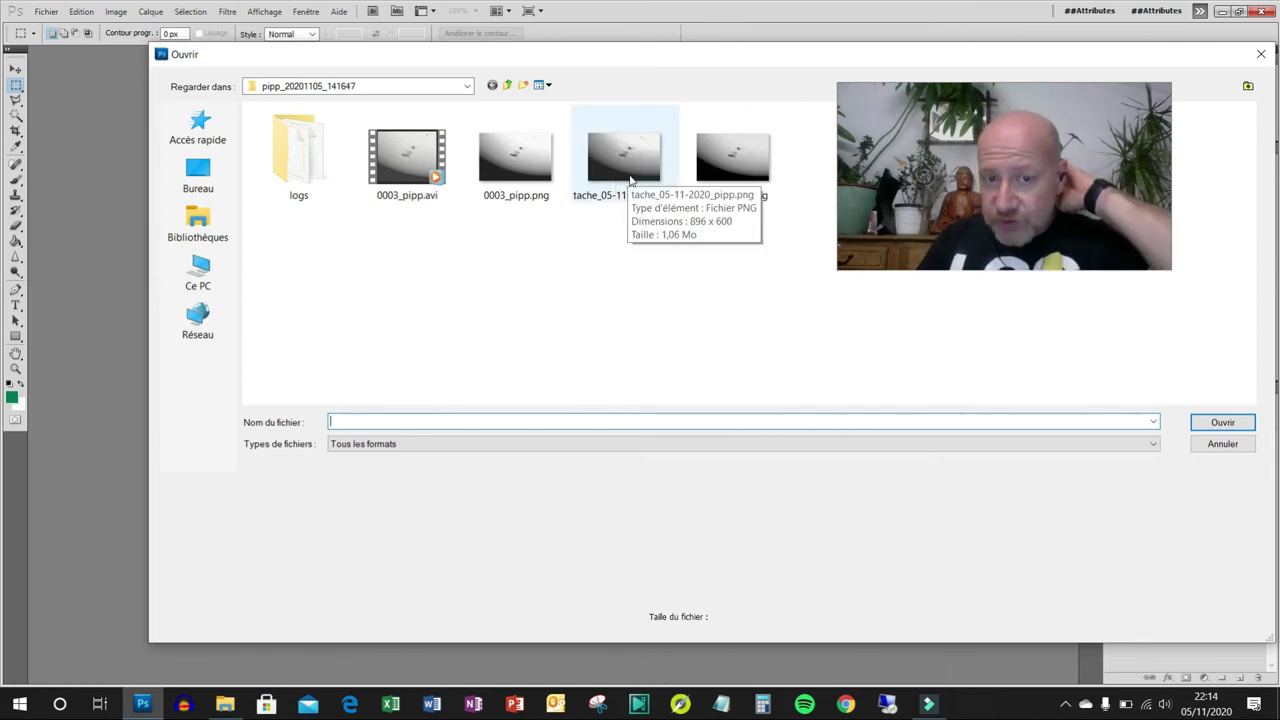
left_click(628, 177)
double_click(626, 176)
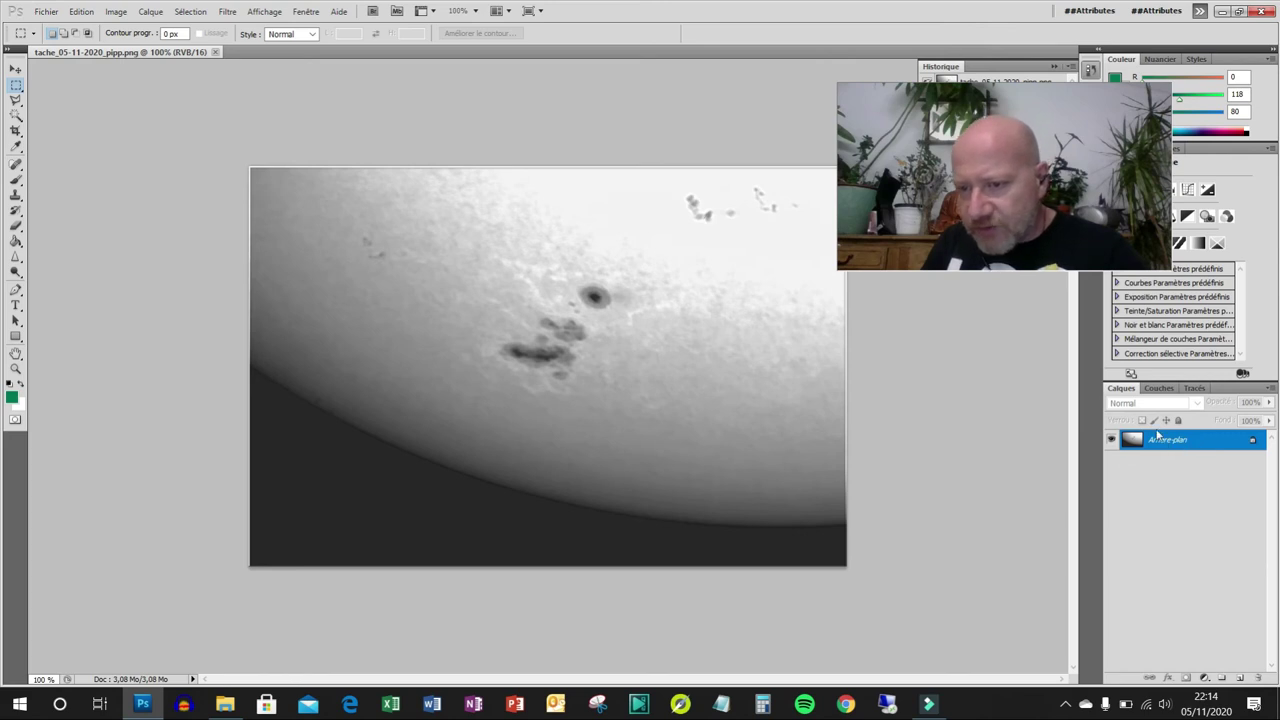
Convert the locked background into an editable layer named Calque 0.
double_click(1167, 441)
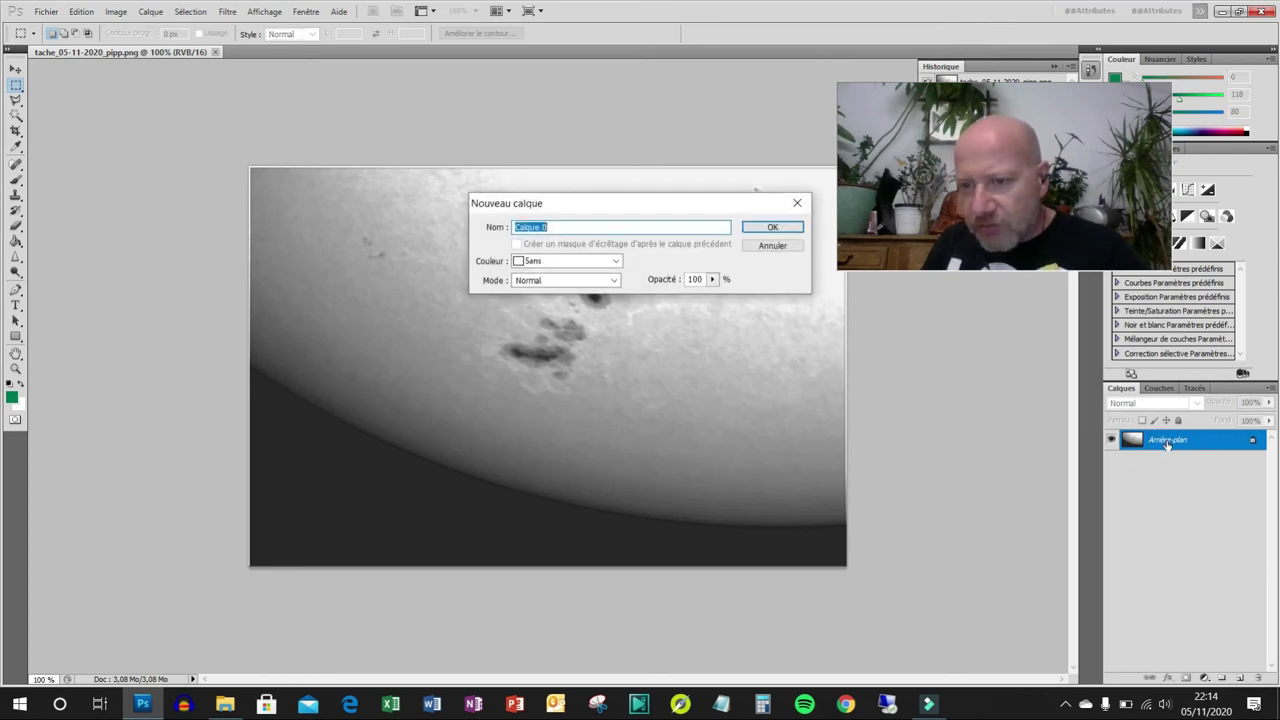
left_click(600, 227)
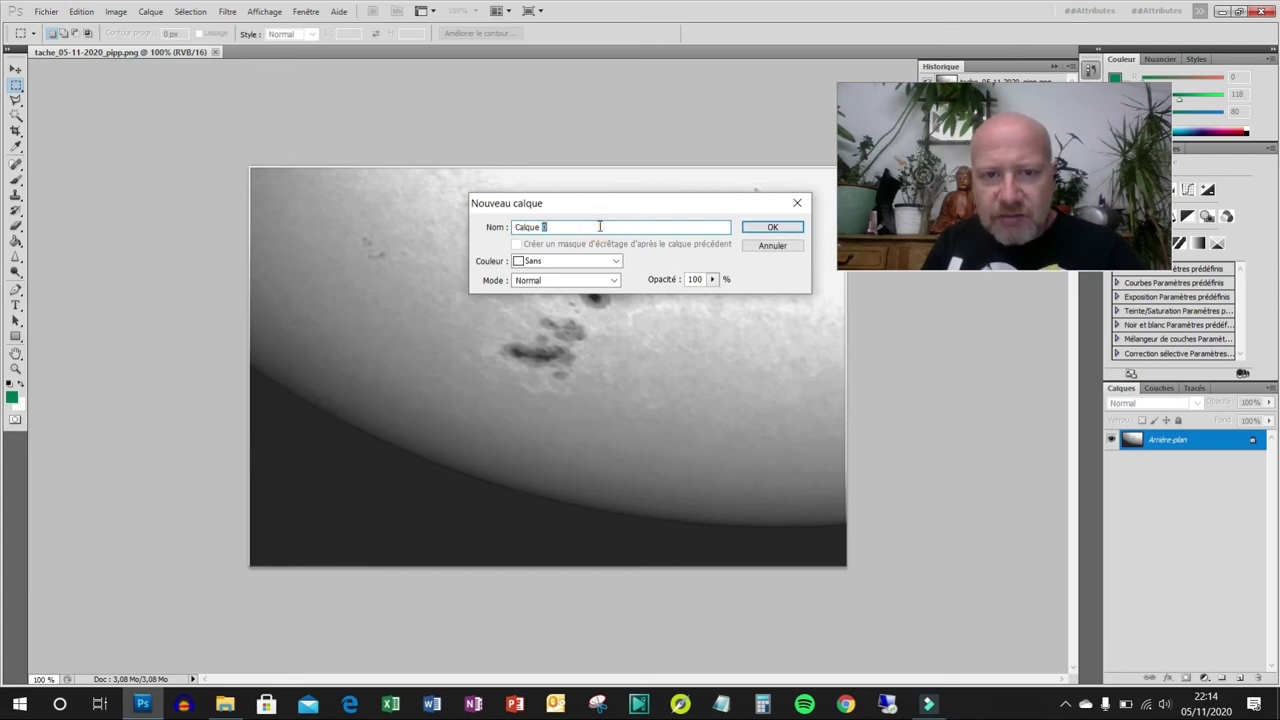
left_click(763, 229)
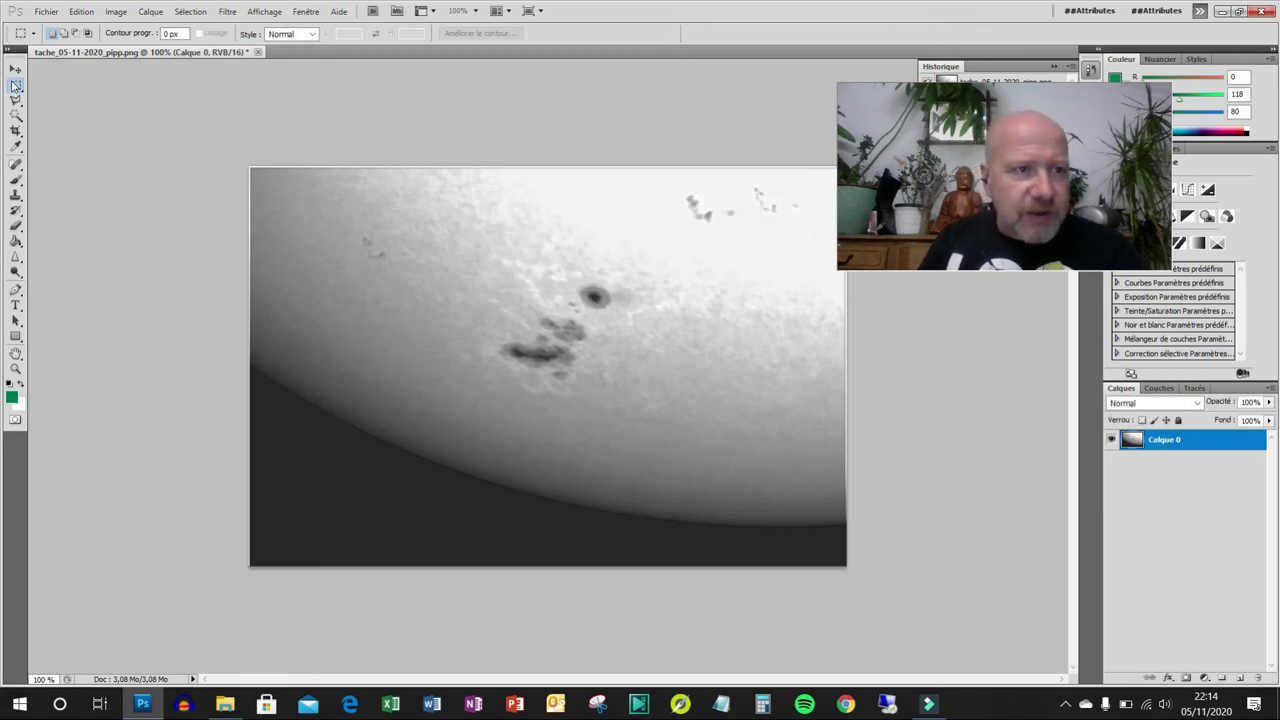
Select nearly the whole image with a rectangular marquee just inside its edges, and crop the image to that selection.
left_click_drag(252, 169, 800, 546)
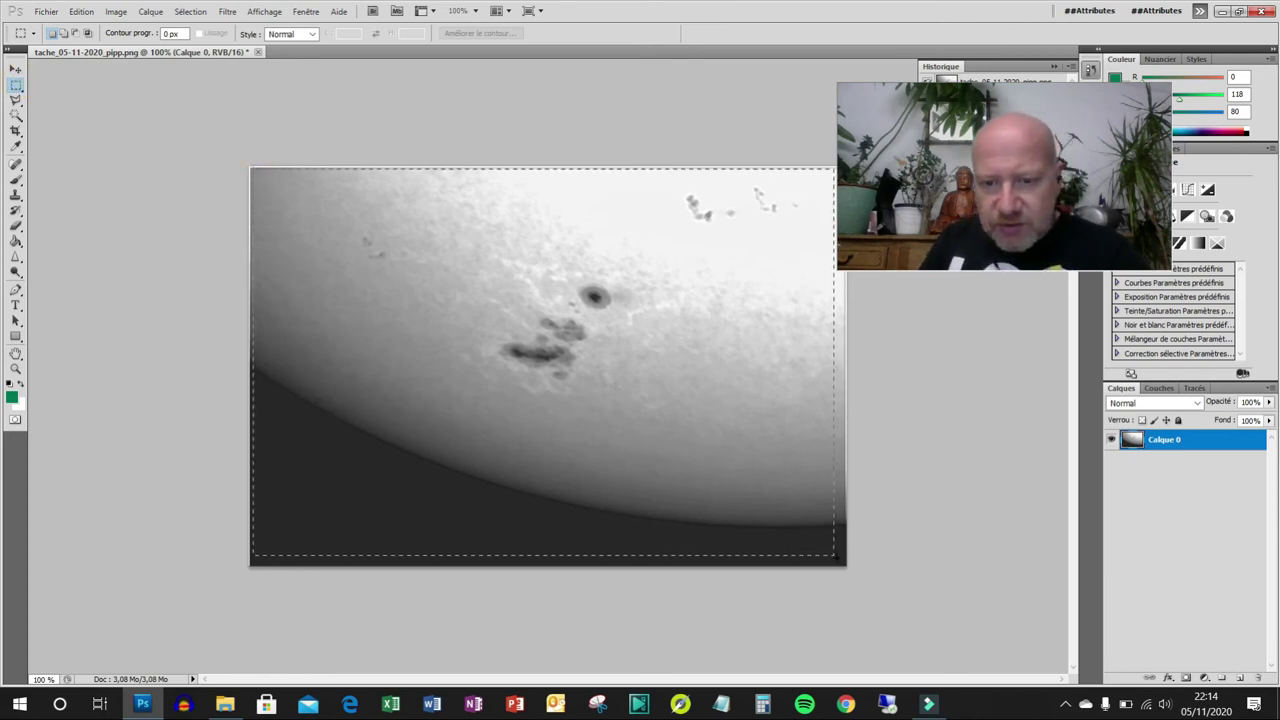
left_click_drag(838, 558, 842, 562)
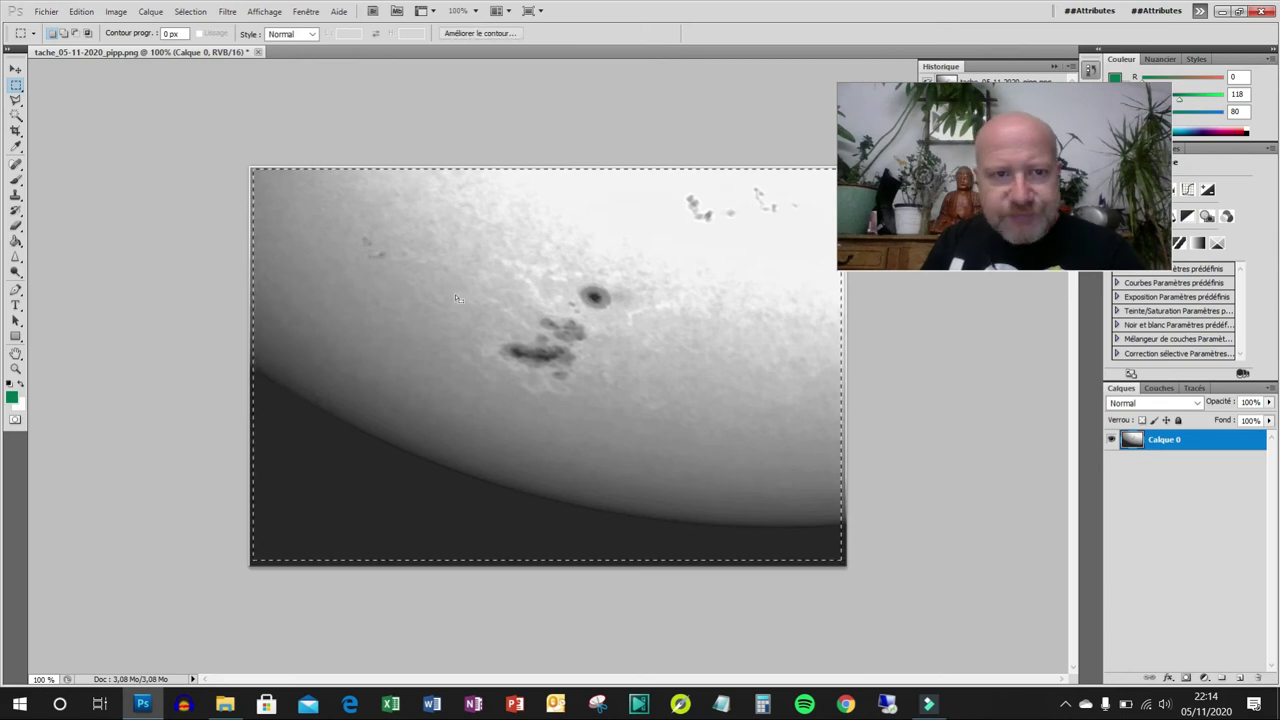
left_click(198, 14)
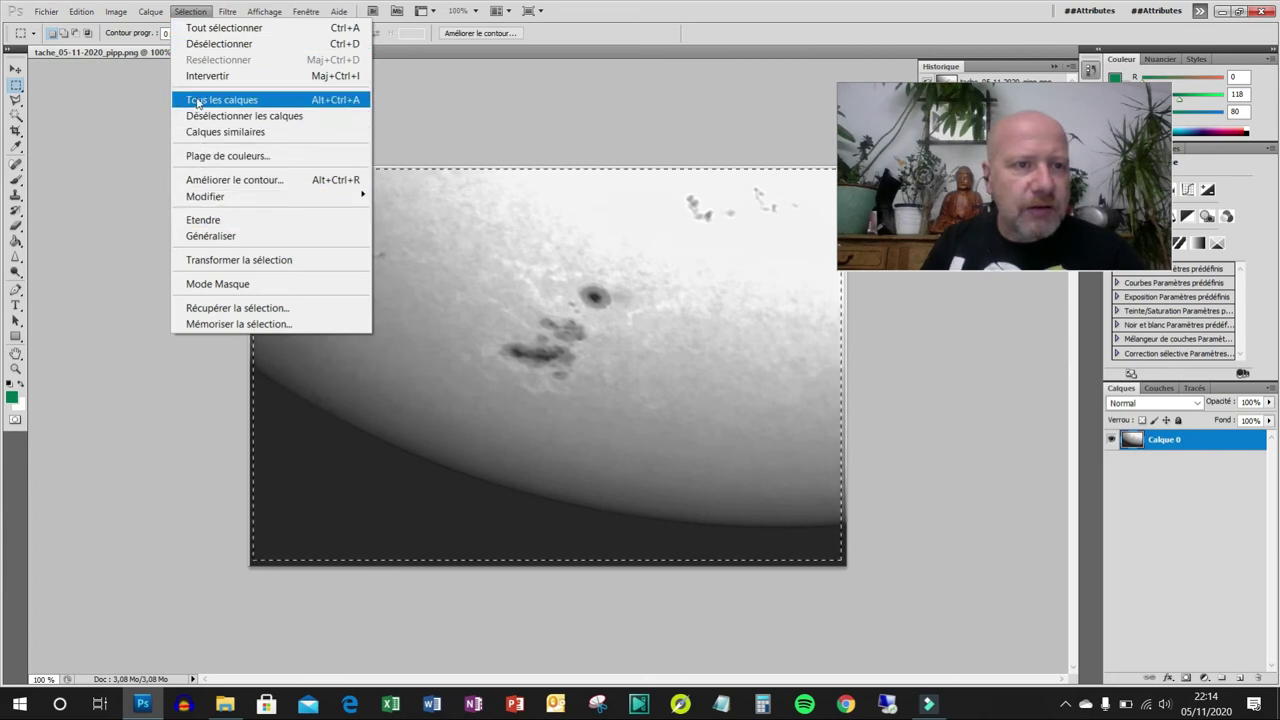
mouse_move(119, 14)
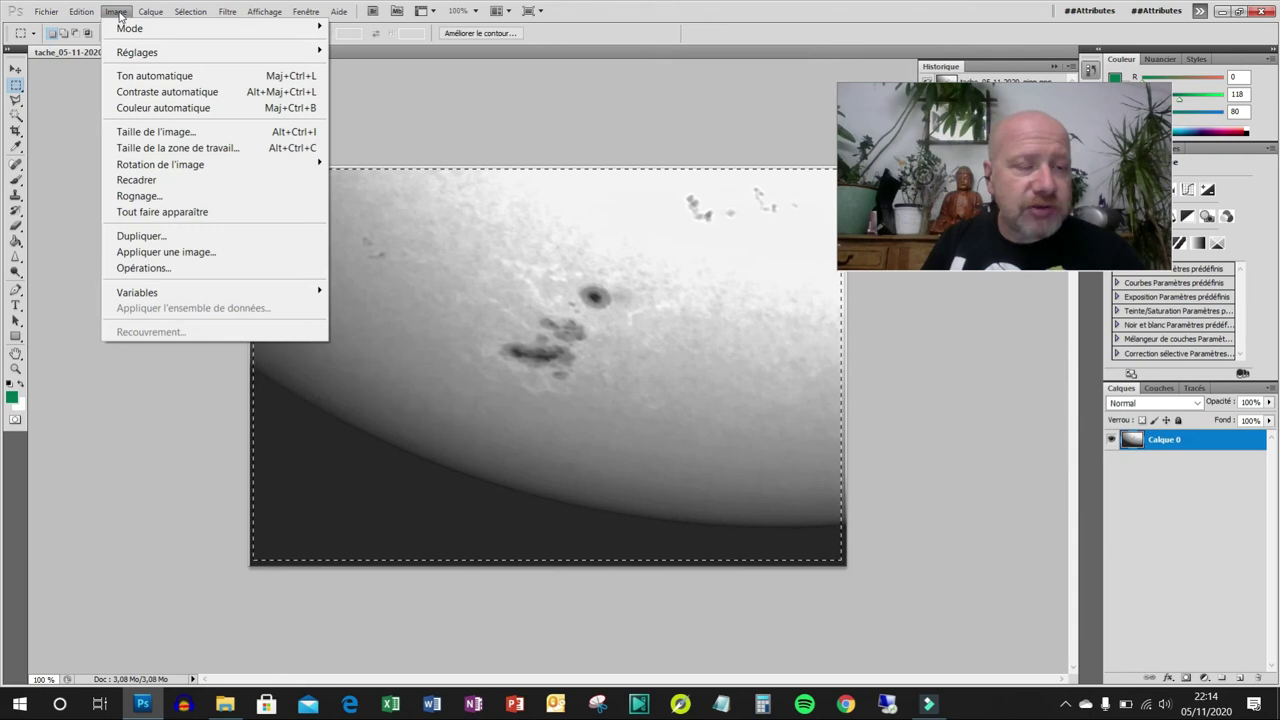
left_click(125, 181)
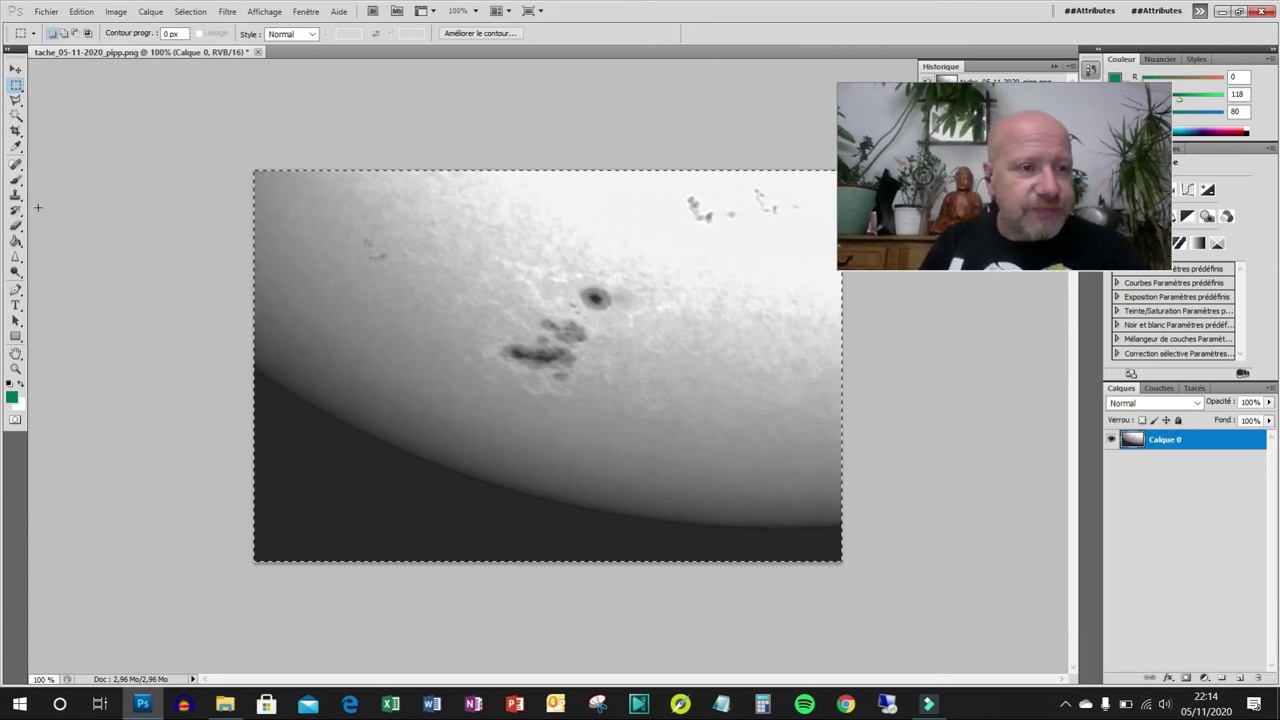
Apply a Levels adjustment to the RGB channel with input levels of 28 for black, 1.08 for midtones and 250 for white.
left_click(116, 11)
mouse_move(132, 55)
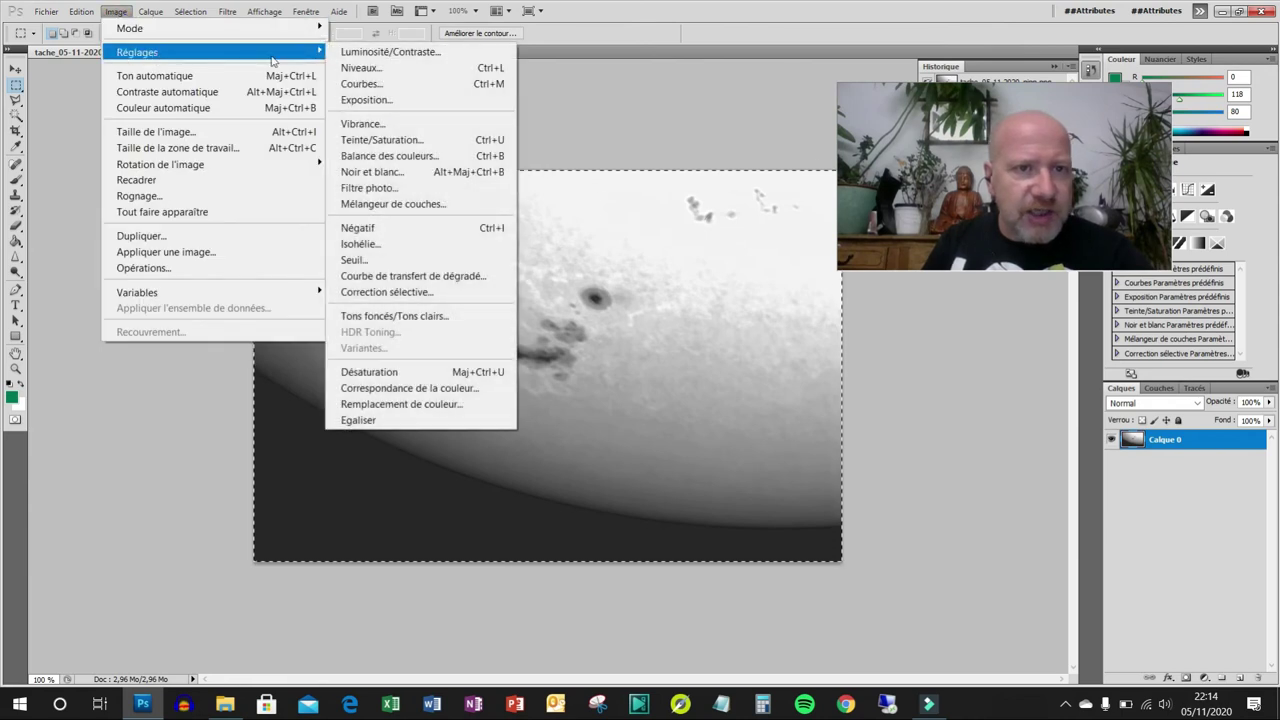
left_click(370, 67)
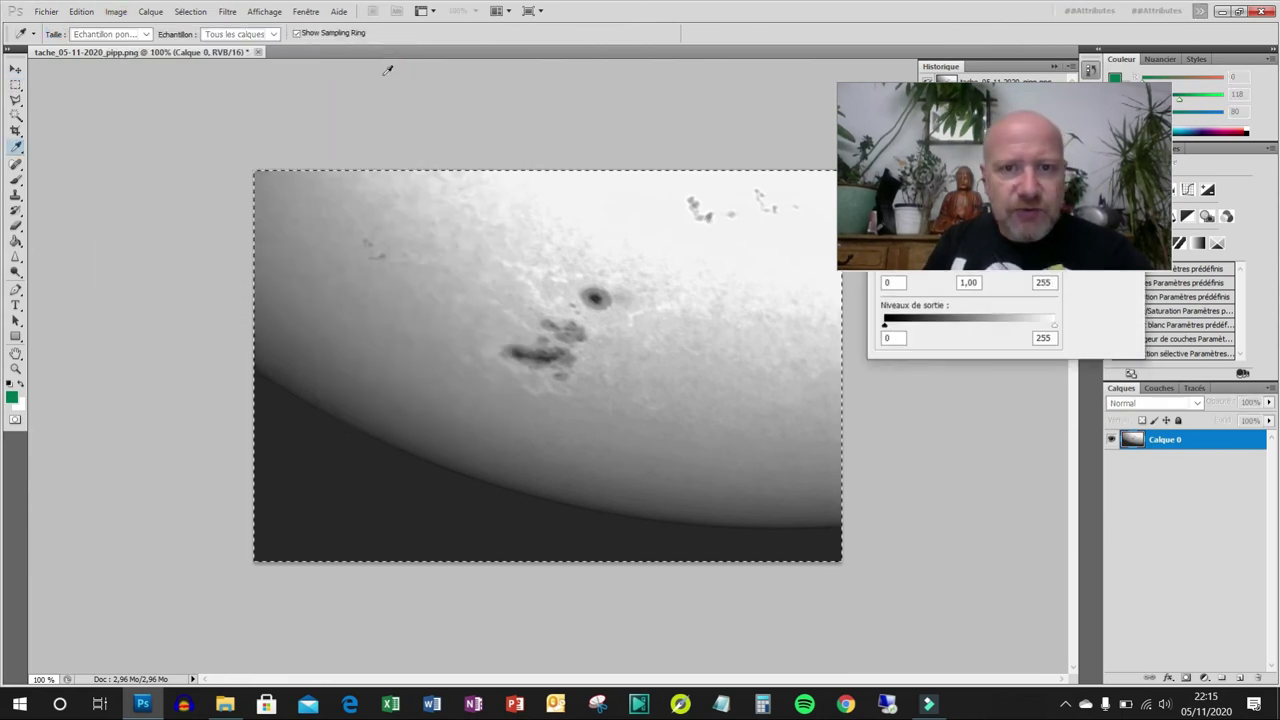
left_click_drag(636, 90, 174, 77)
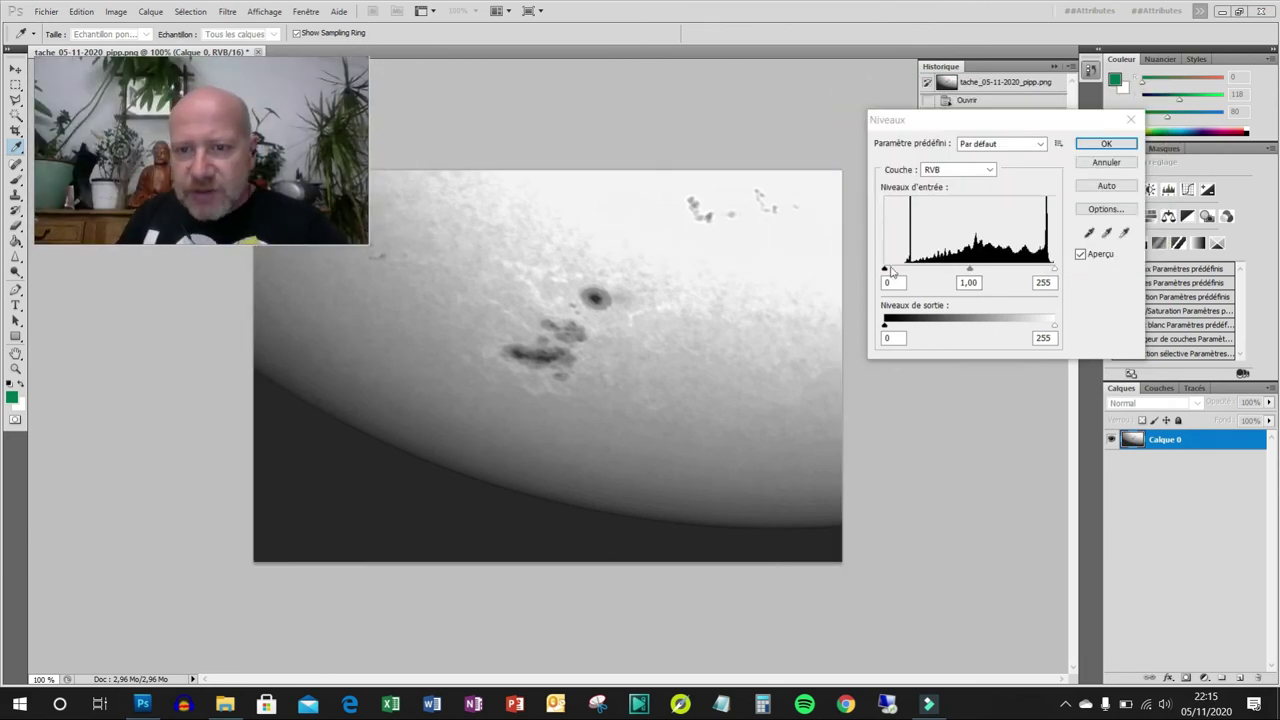
left_click(889, 269)
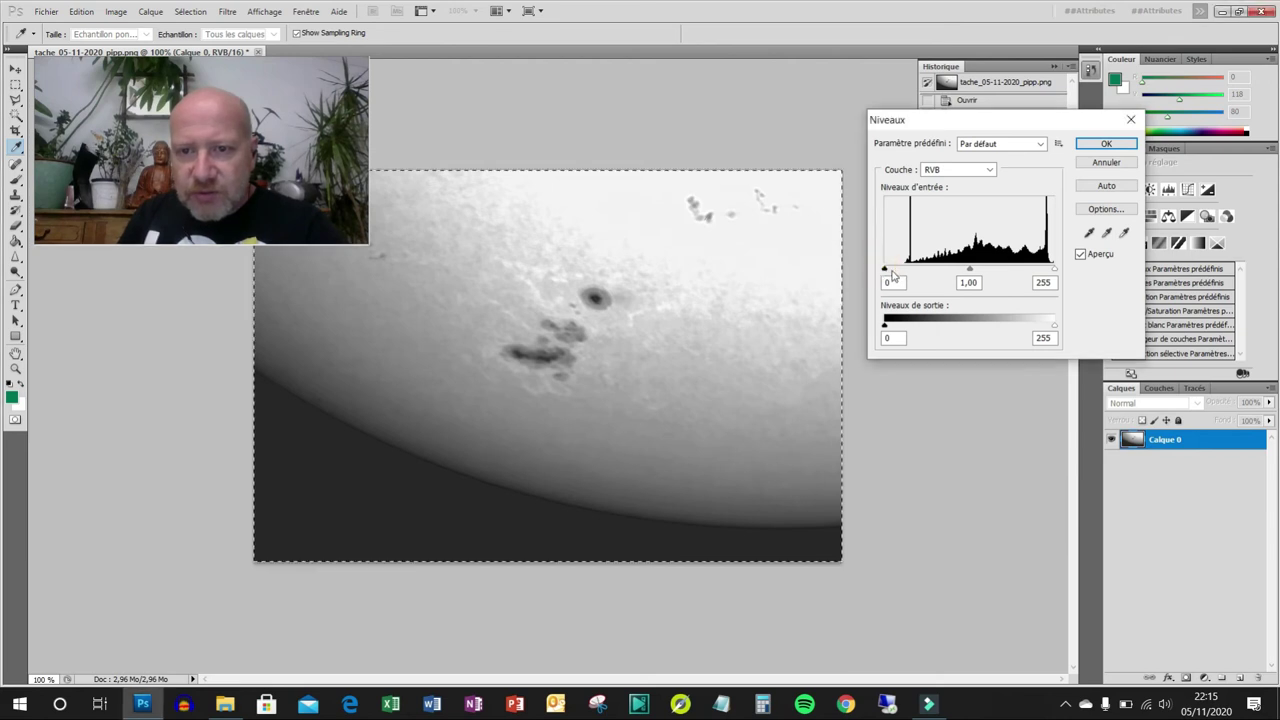
left_click_drag(886, 271, 903, 272)
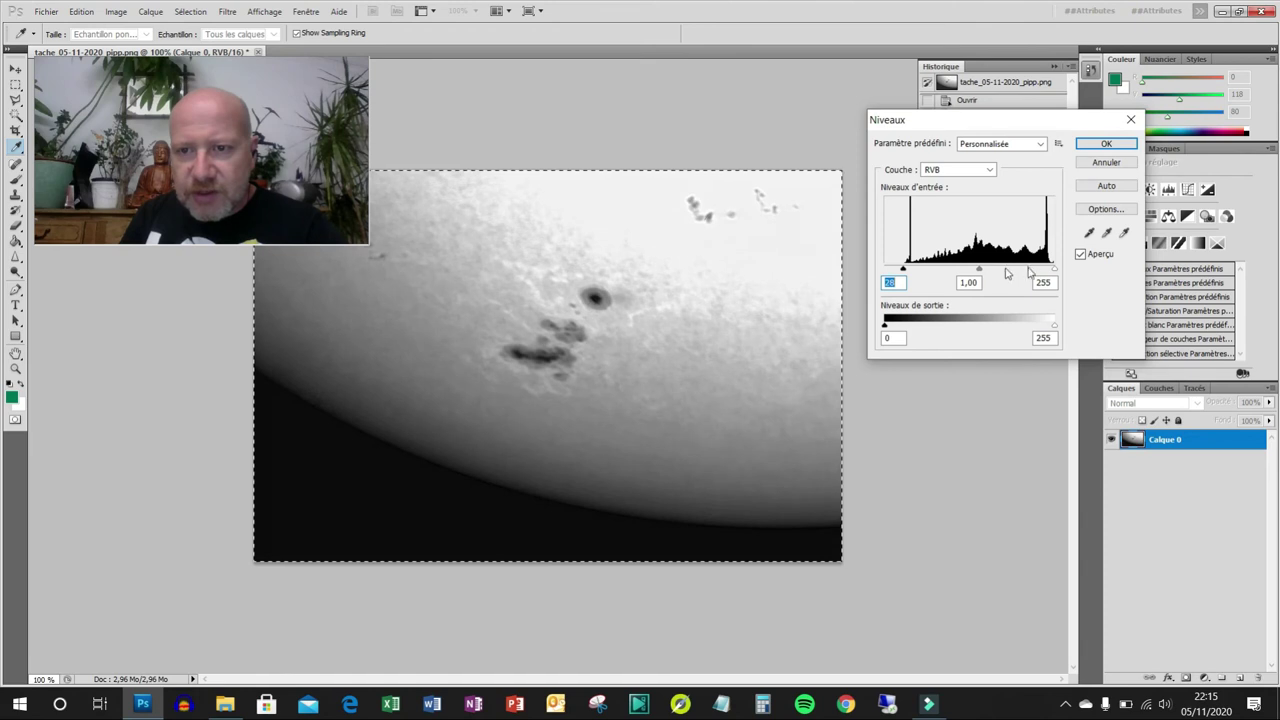
left_click_drag(1050, 271, 975, 271)
left_click(975, 271)
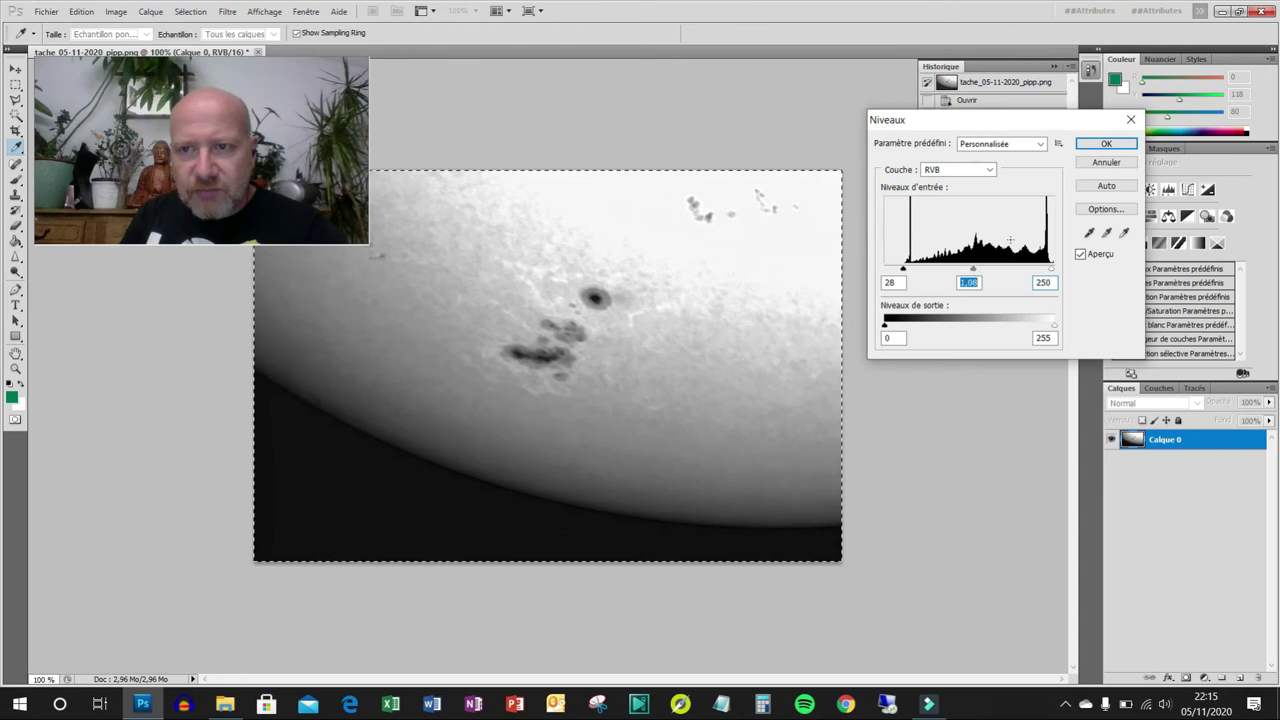
left_click(1106, 145)
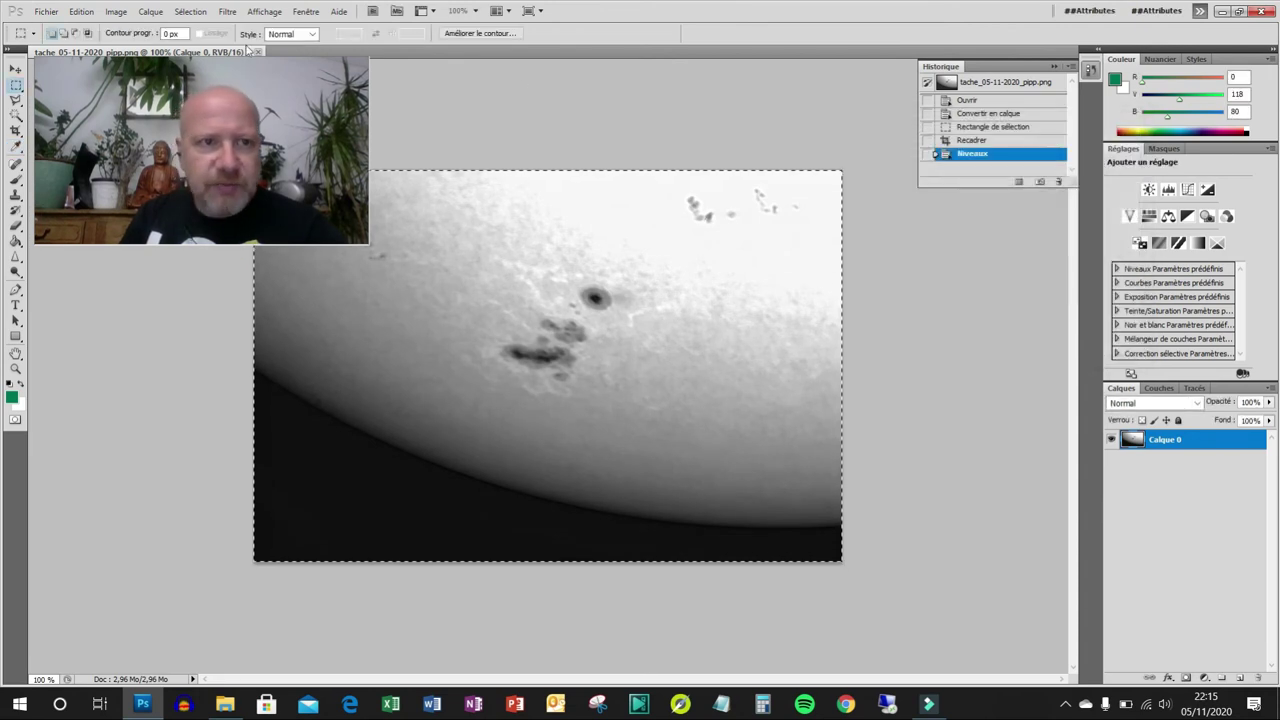
left_click_drag(109, 273, 146, 470)
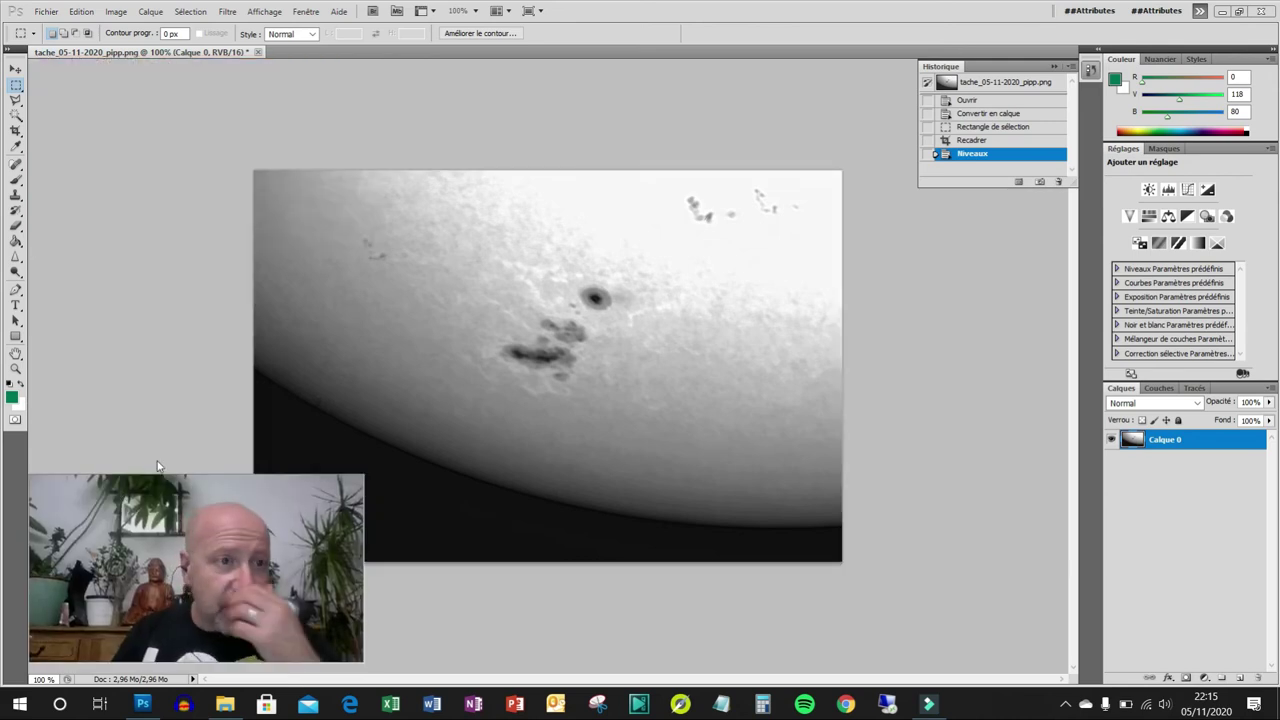
Apply a Brightness/Contrast adjustment with brightness at -6 and a modified contrast.
left_click(118, 11)
mouse_move(126, 57)
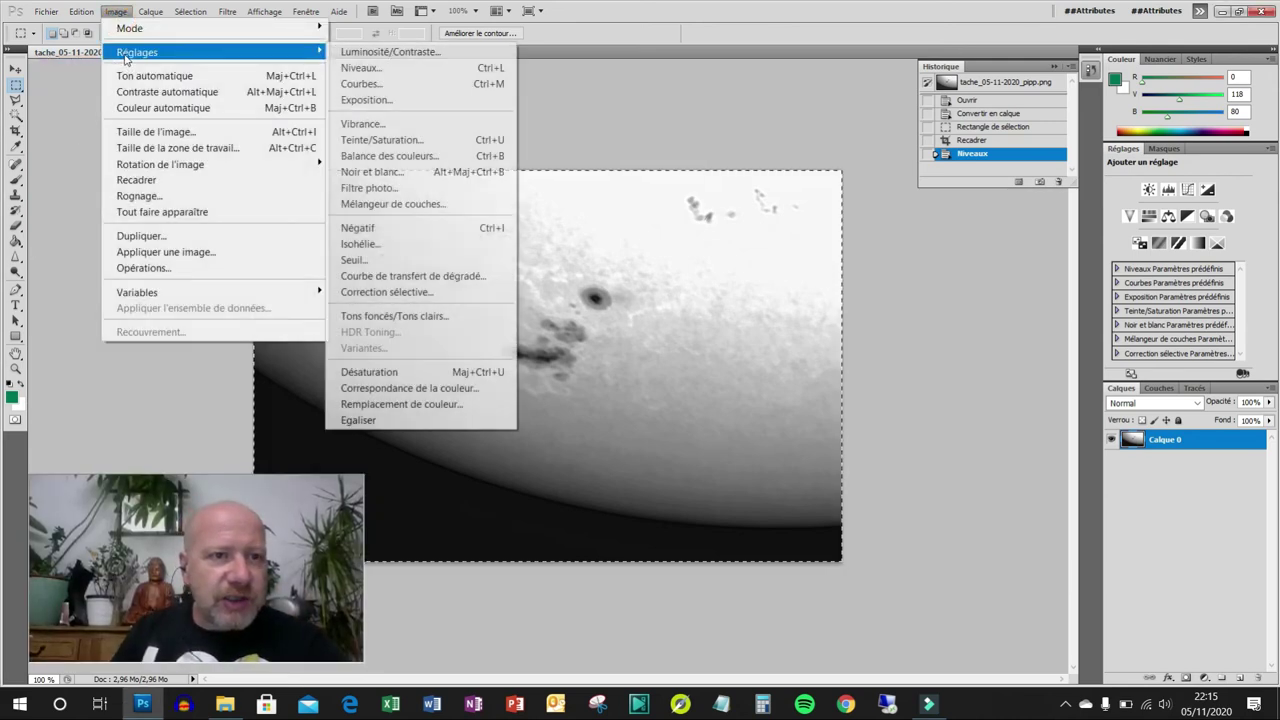
left_click(385, 51)
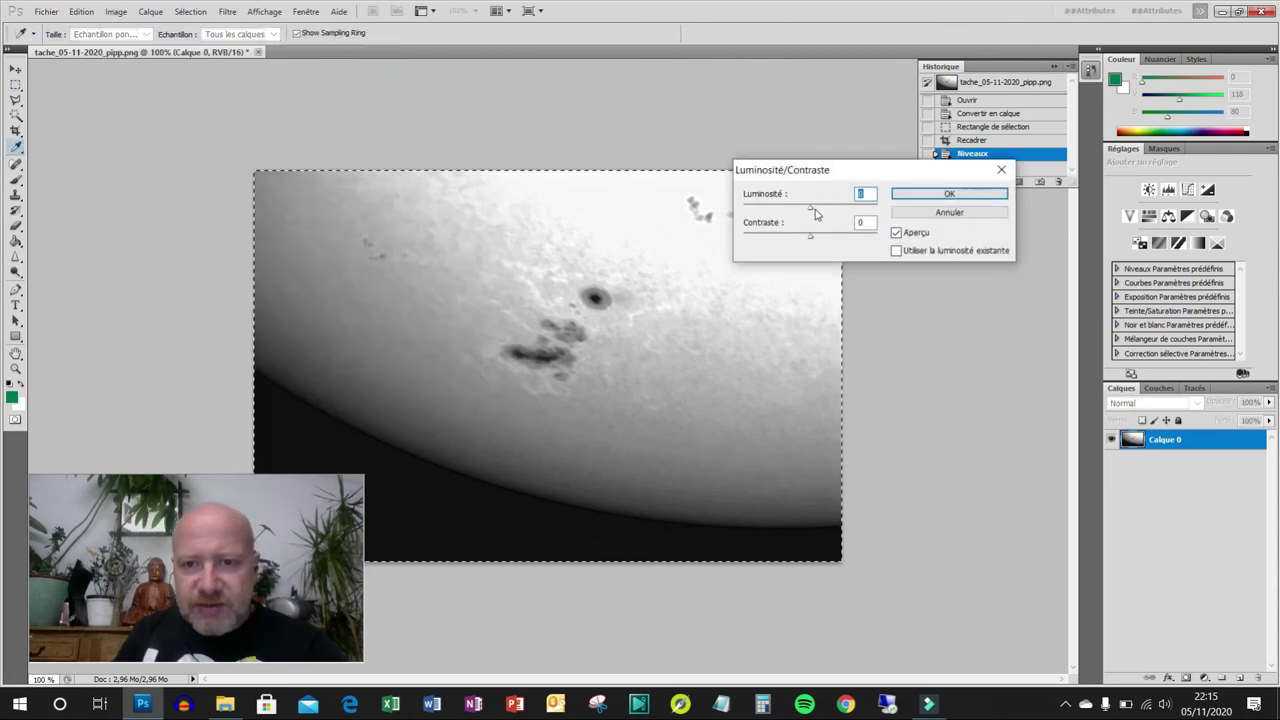
mouse_move(812, 207)
left_mouse_down()
mouse_move(798, 209)
mouse_move(810, 211)
left_mouse_up()
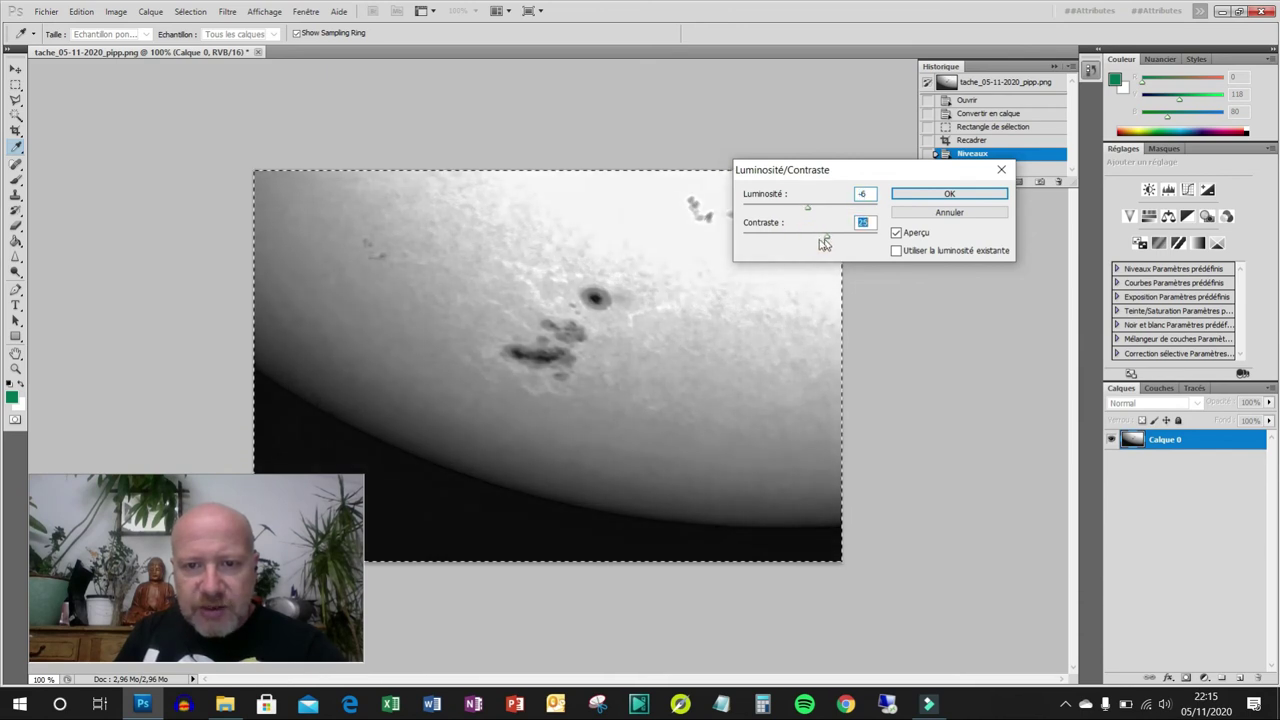
left_click_drag(803, 238, 826, 239)
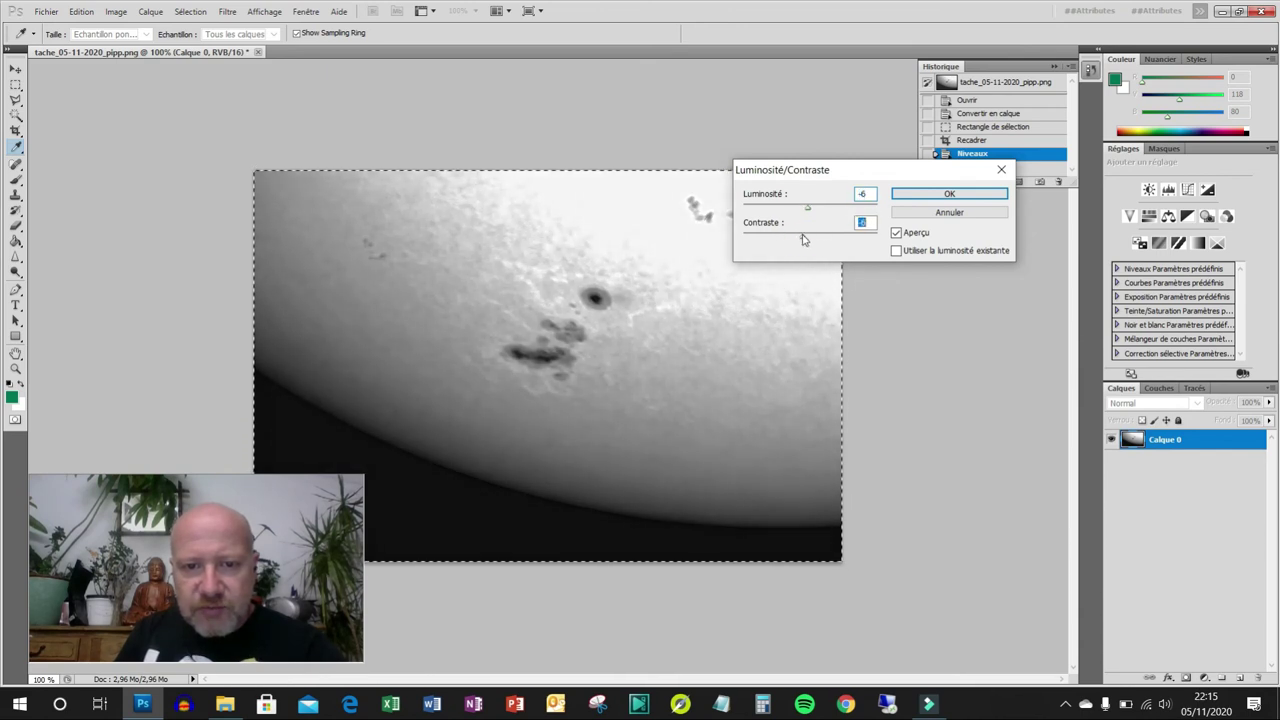
left_click(930, 193)
left_click(115, 11)
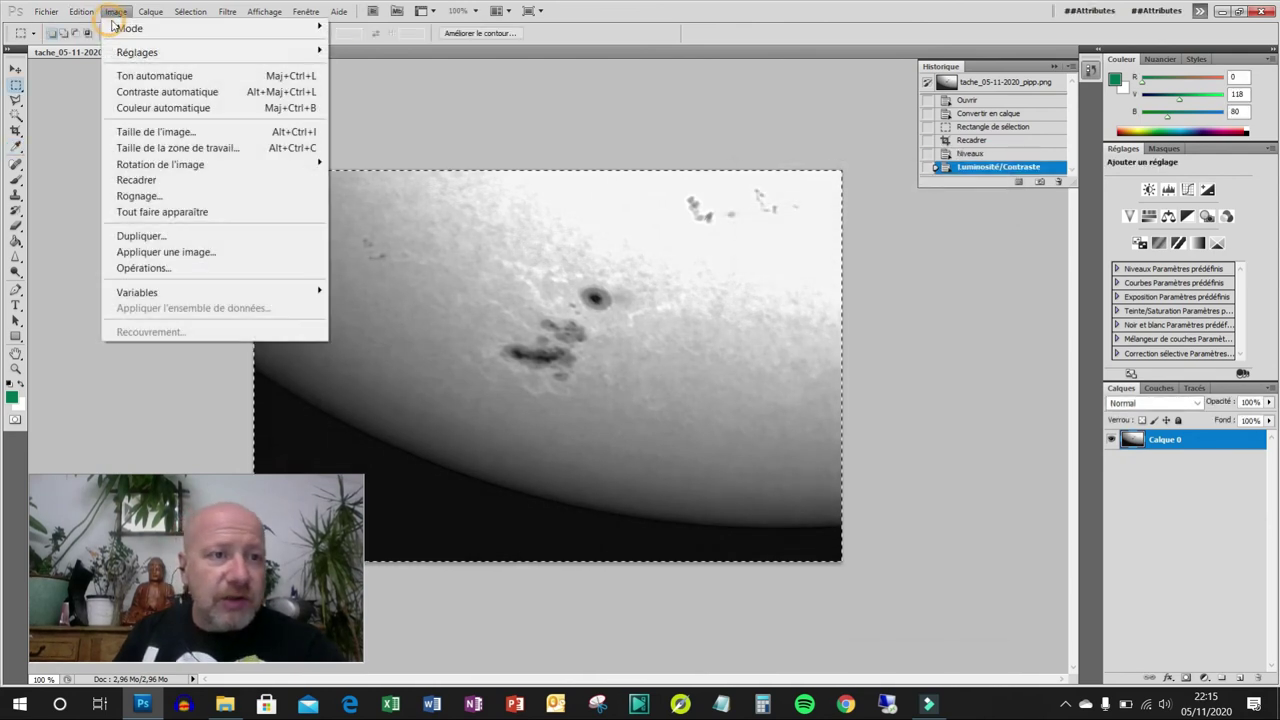
mouse_move(230, 54)
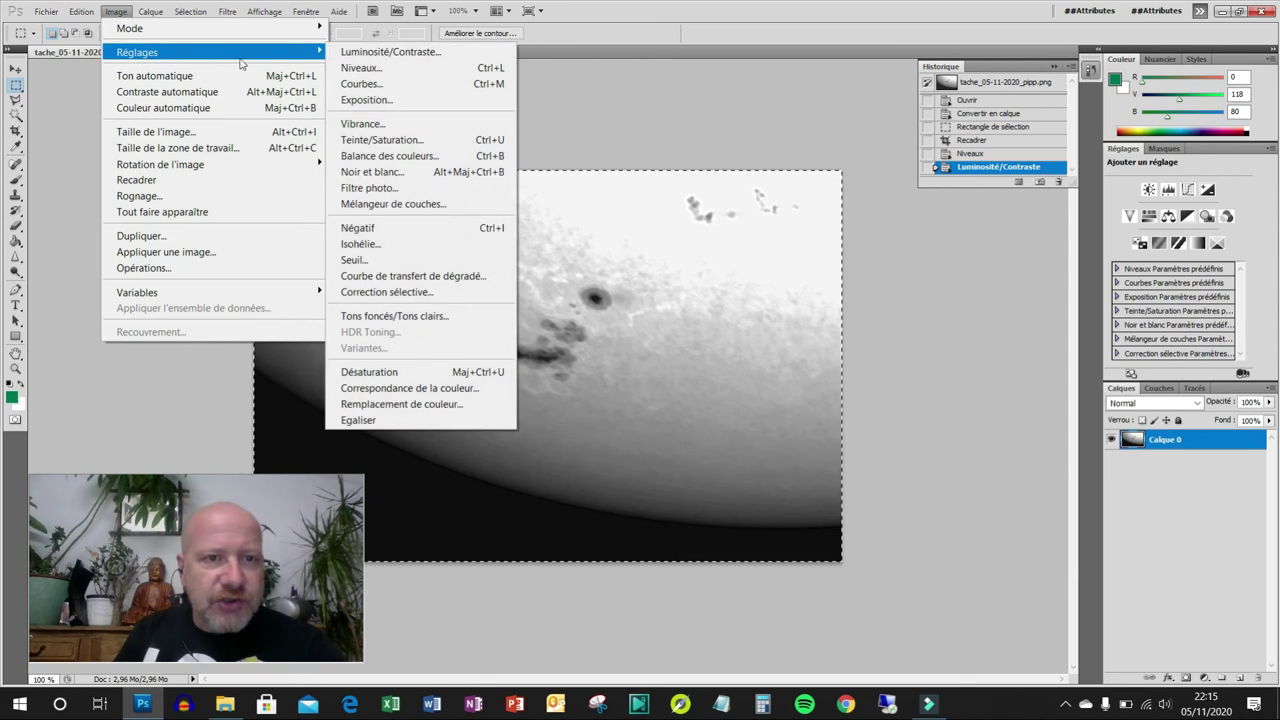
left_click(367, 102)
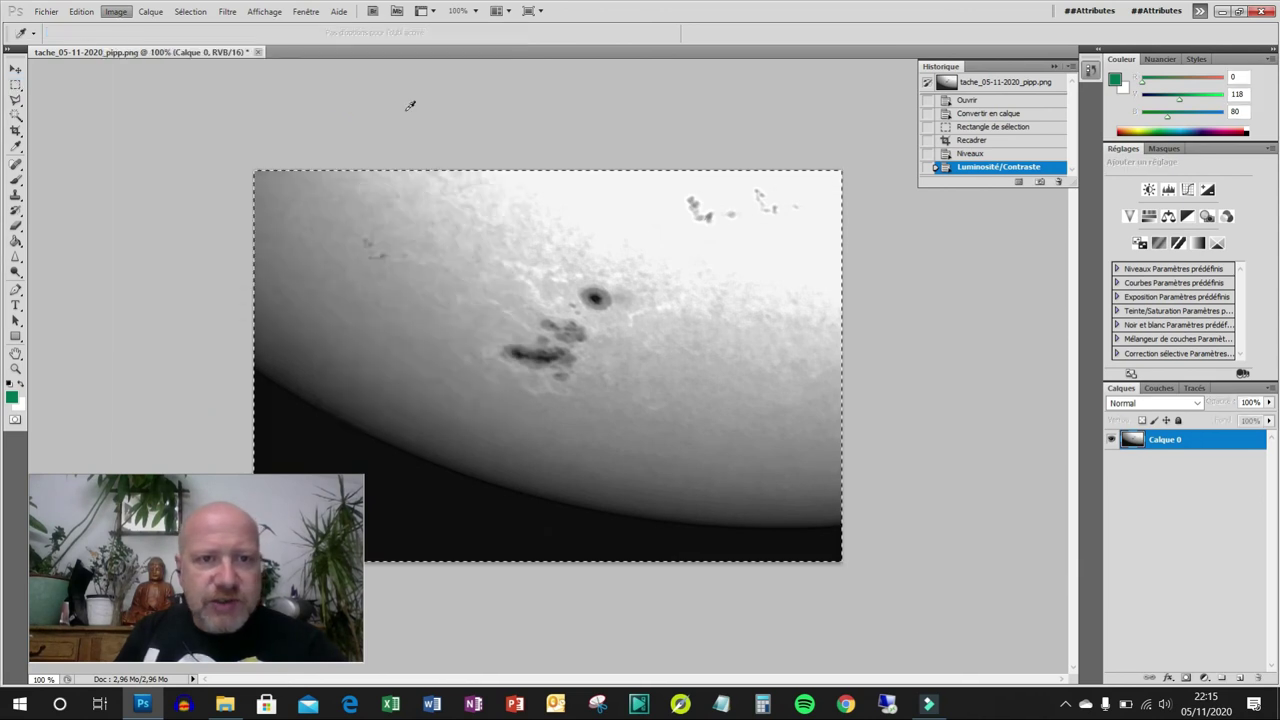
left_click_drag(968, 251, 965, 287)
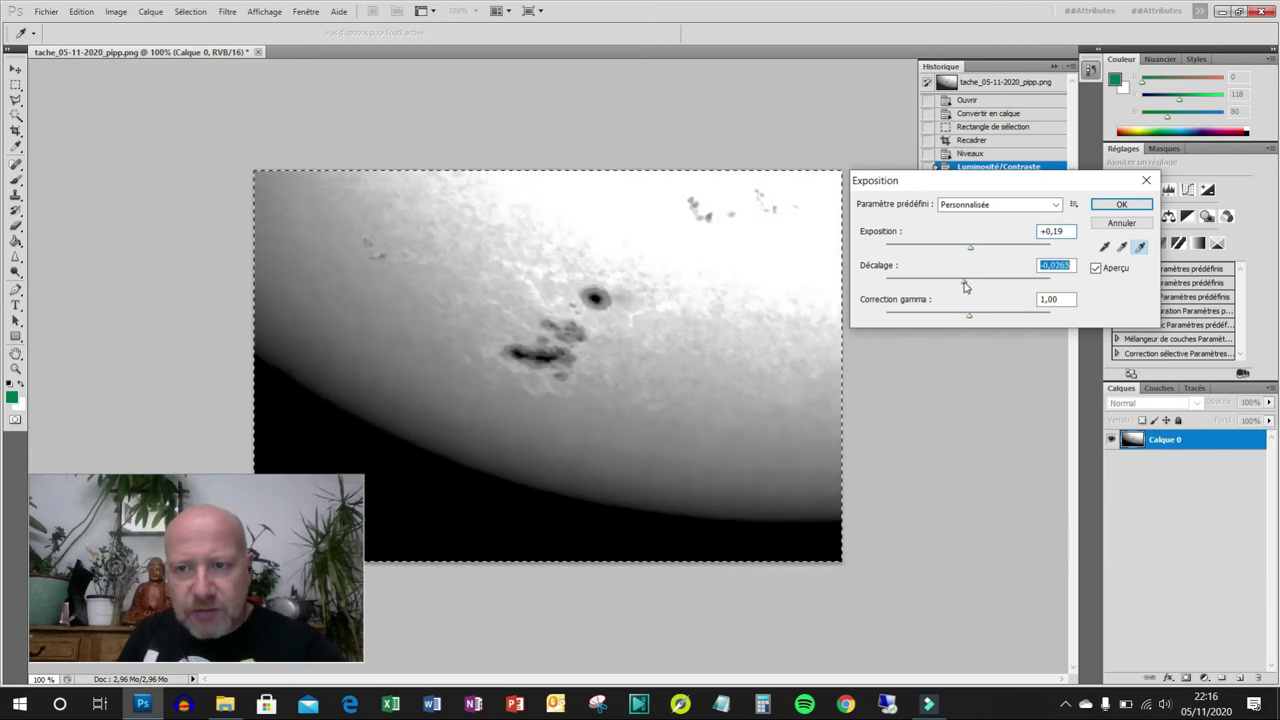
left_click(1112, 225)
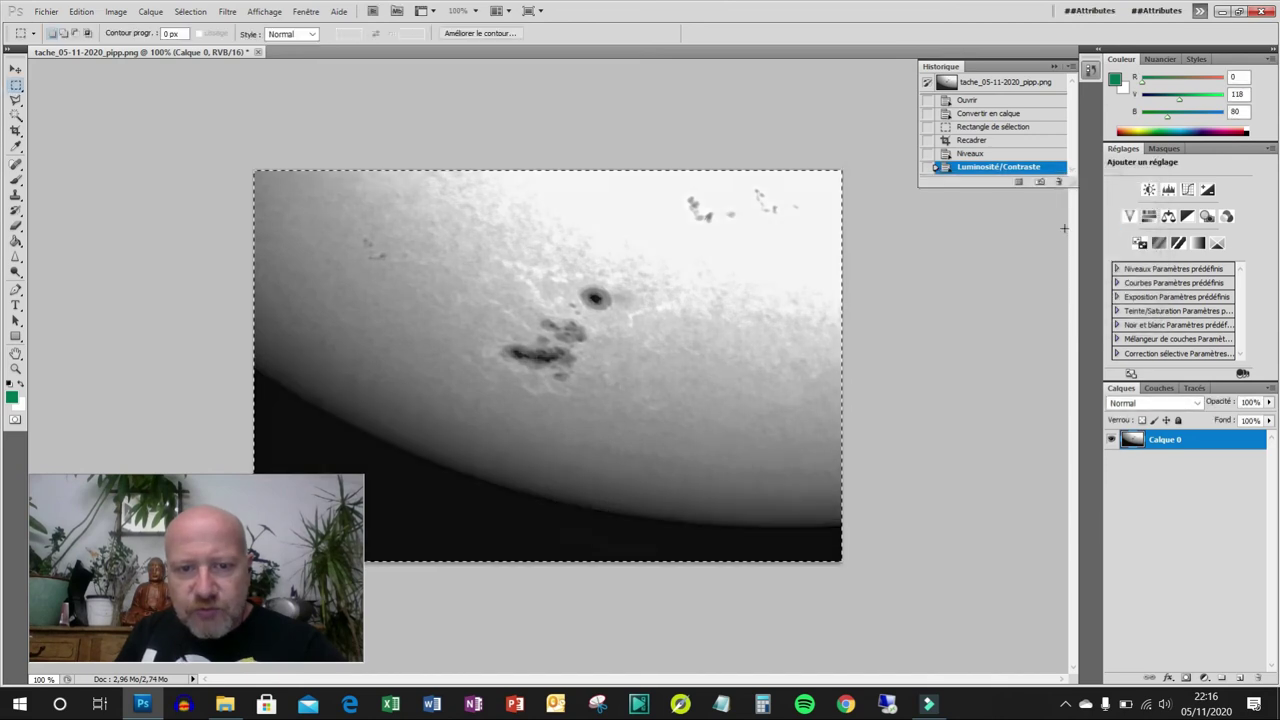
Apply an Exposure adjustment with exposure at +0.14, offset at -0.0143 and gamma correction at 1.21.
left_click(116, 11)
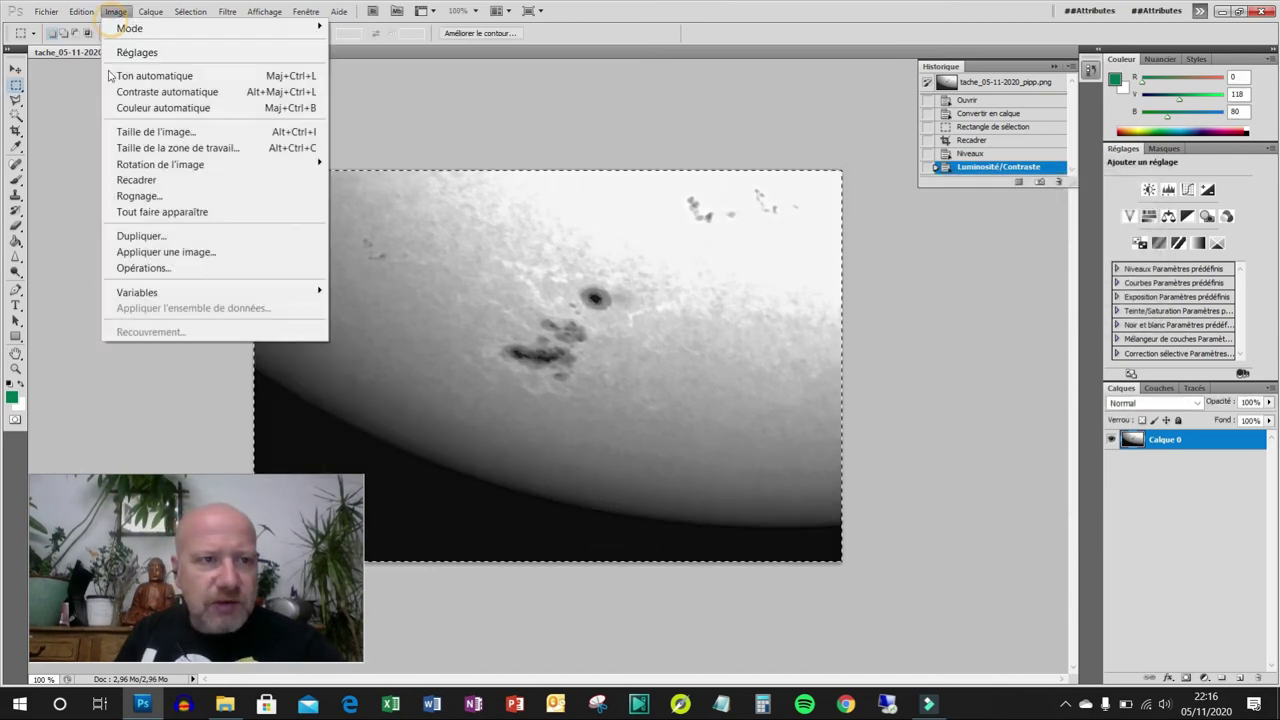
mouse_move(150, 52)
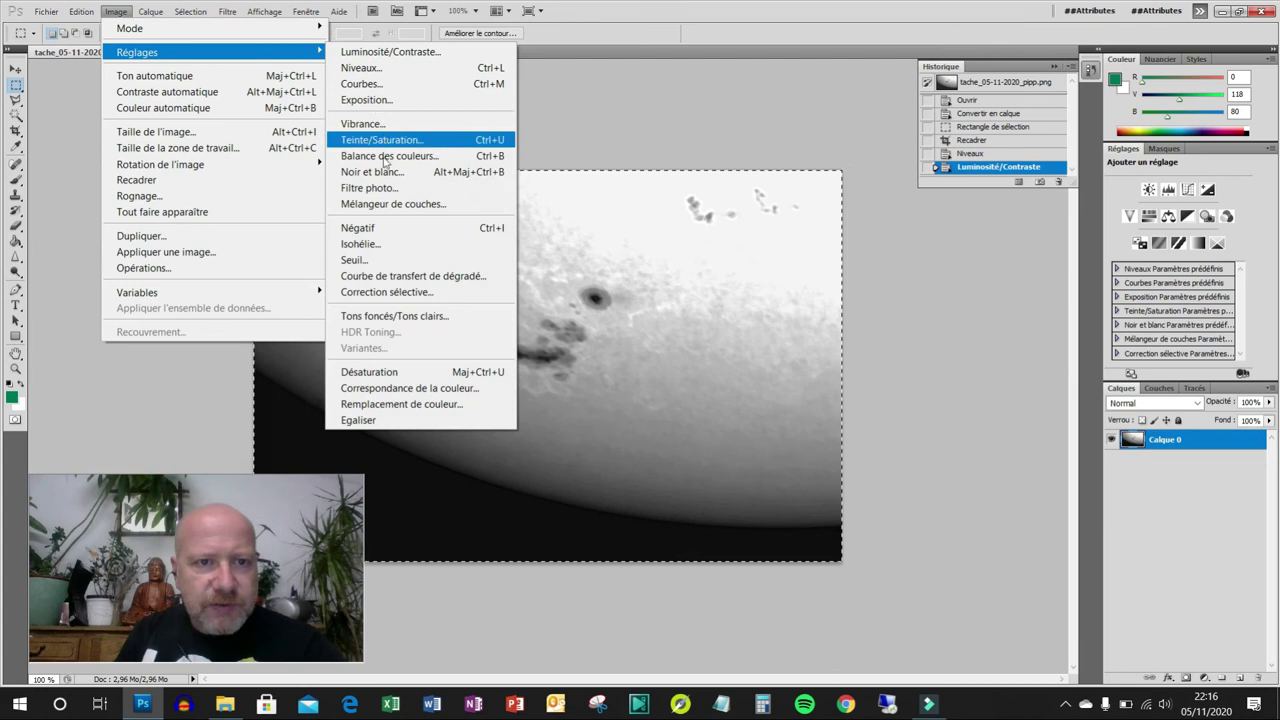
left_click(370, 100)
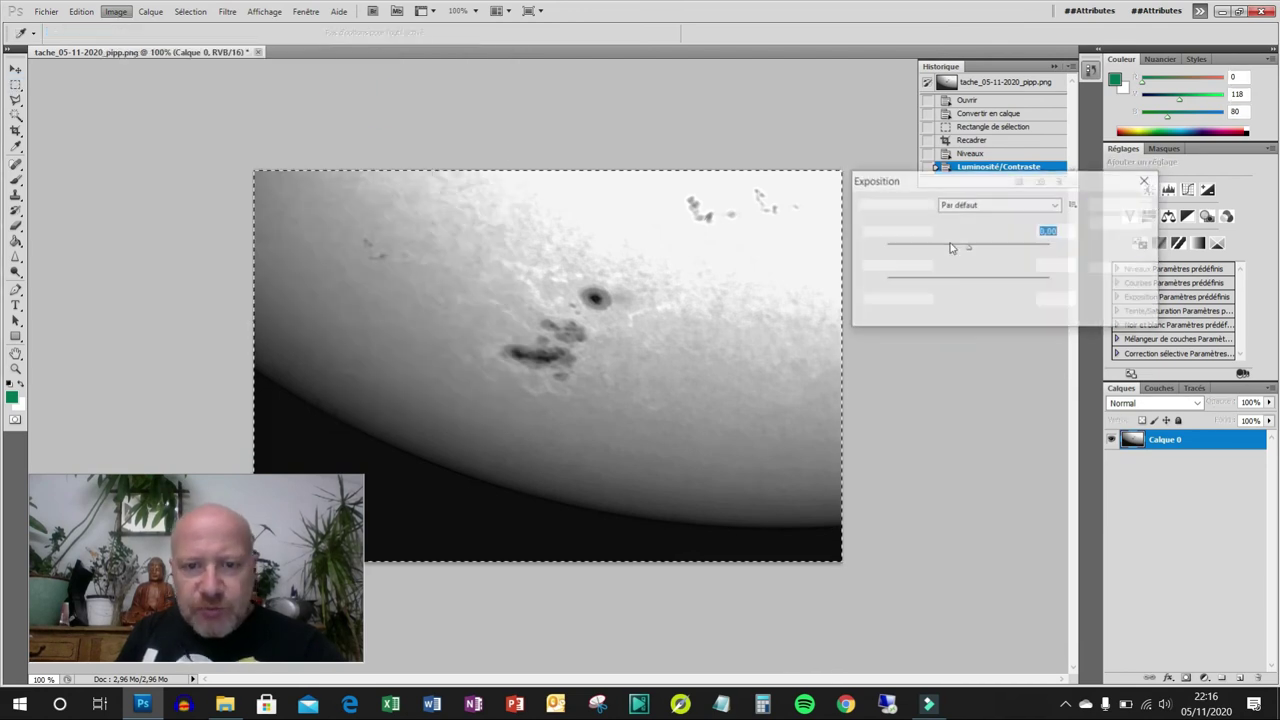
left_click_drag(971, 252, 967, 284)
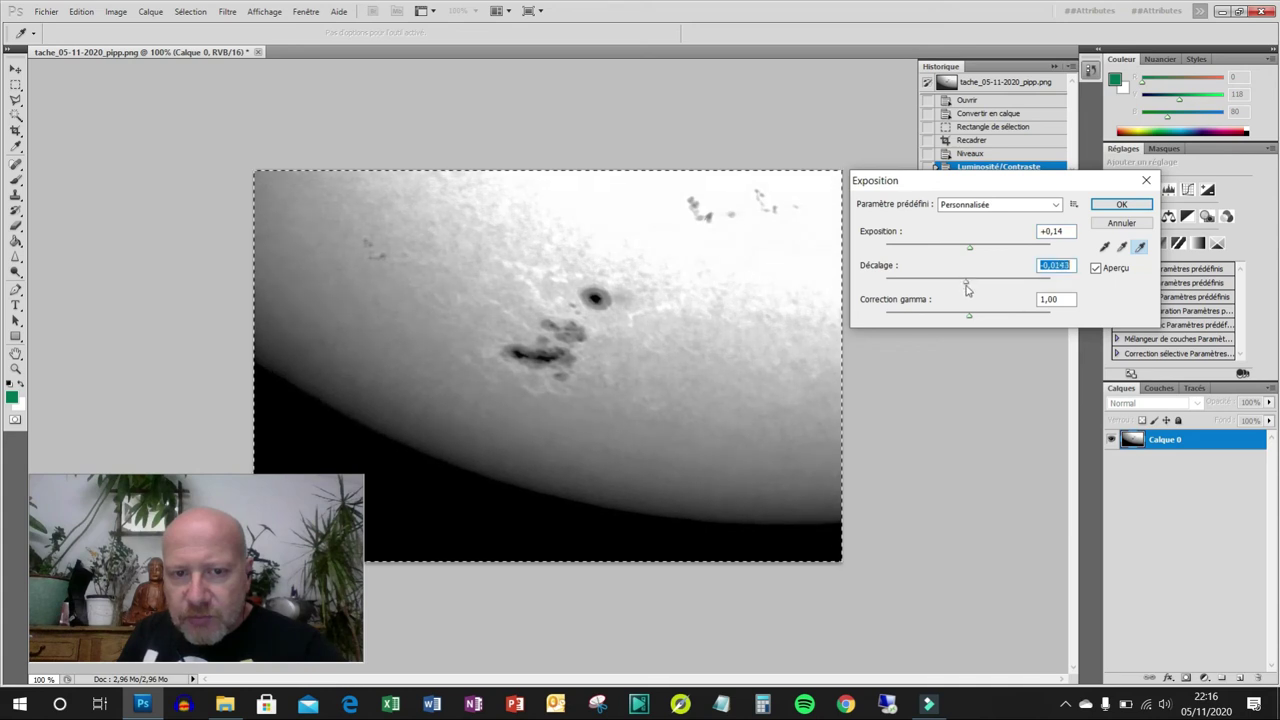
left_click(970, 318)
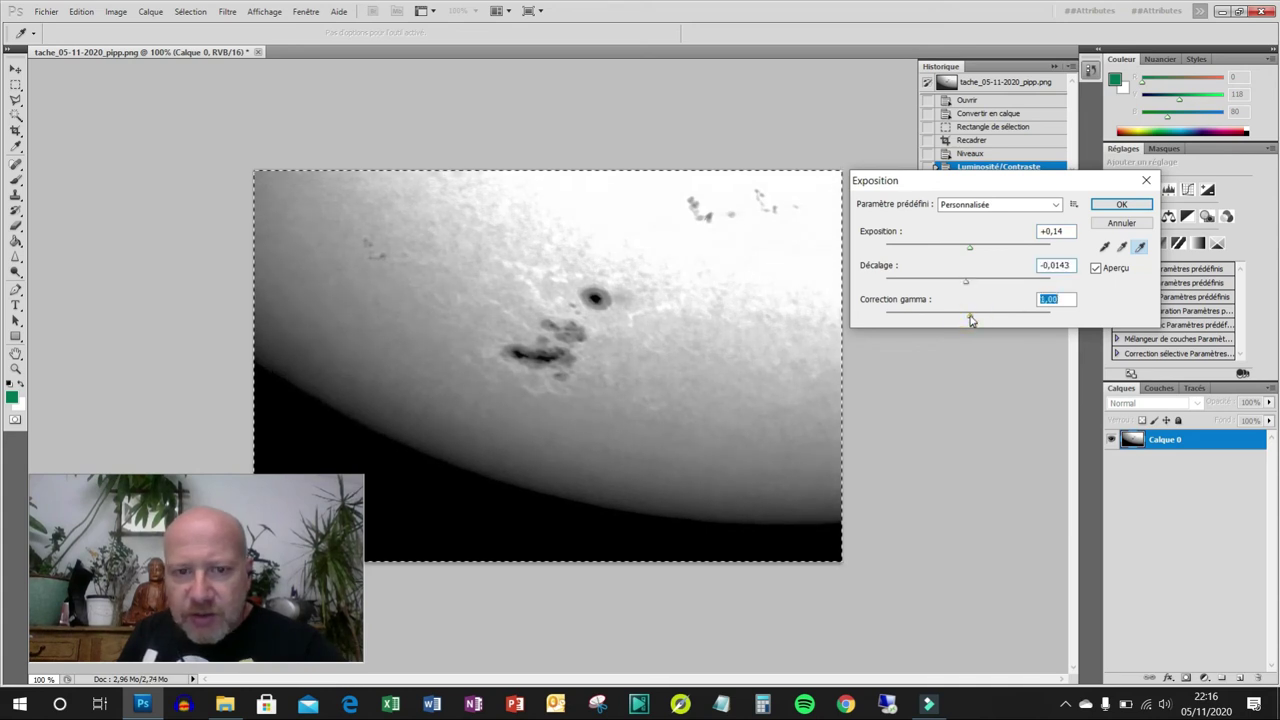
left_click_drag(963, 319, 959, 316)
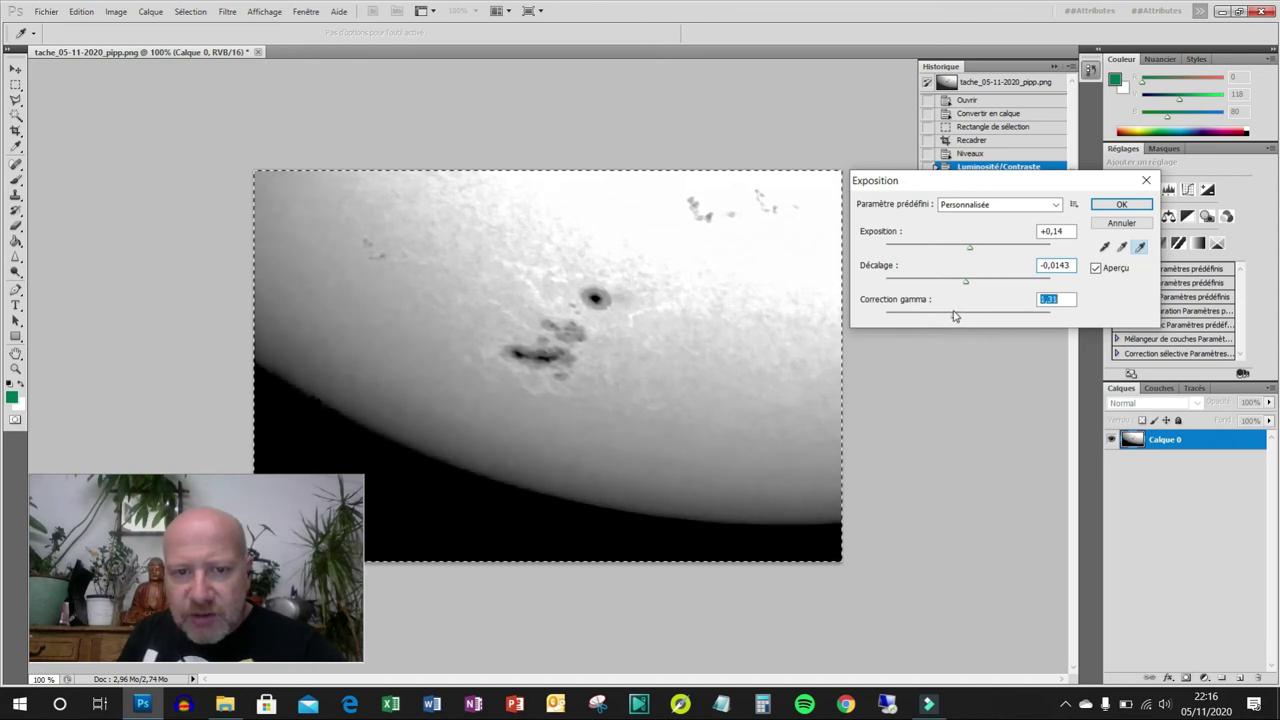
left_click_drag(960, 314, 962, 315)
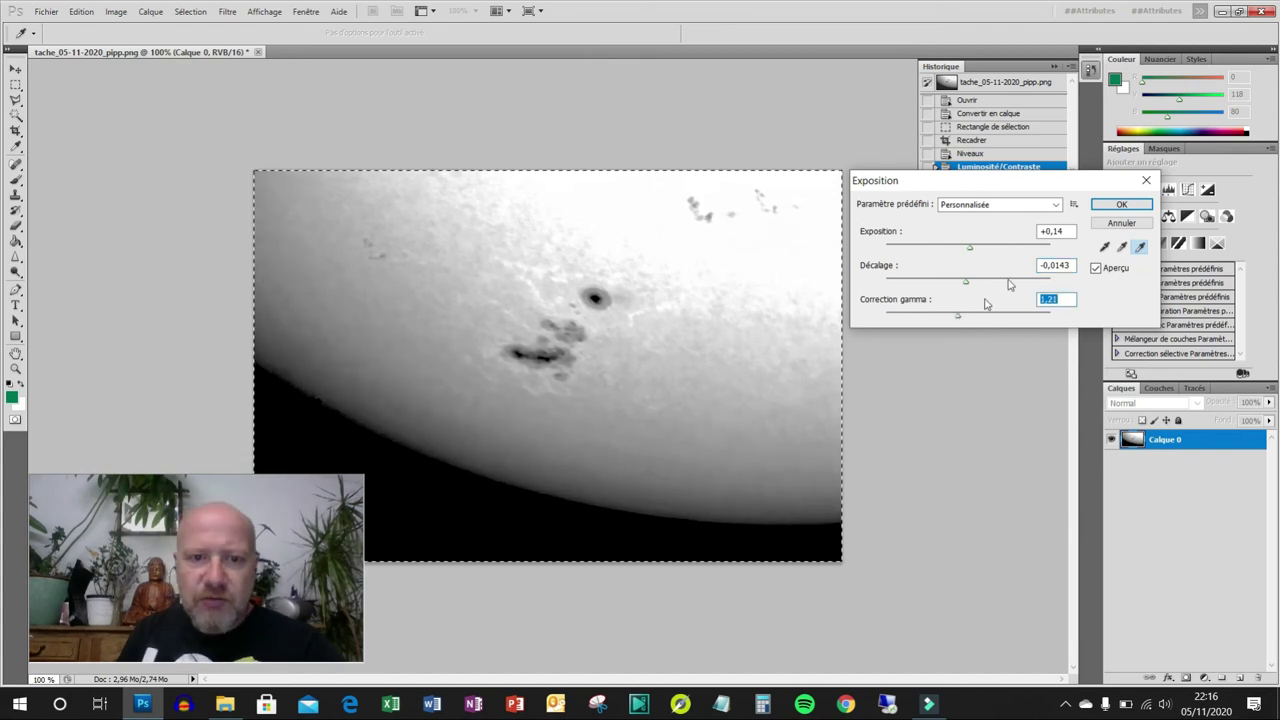
left_click(1119, 205)
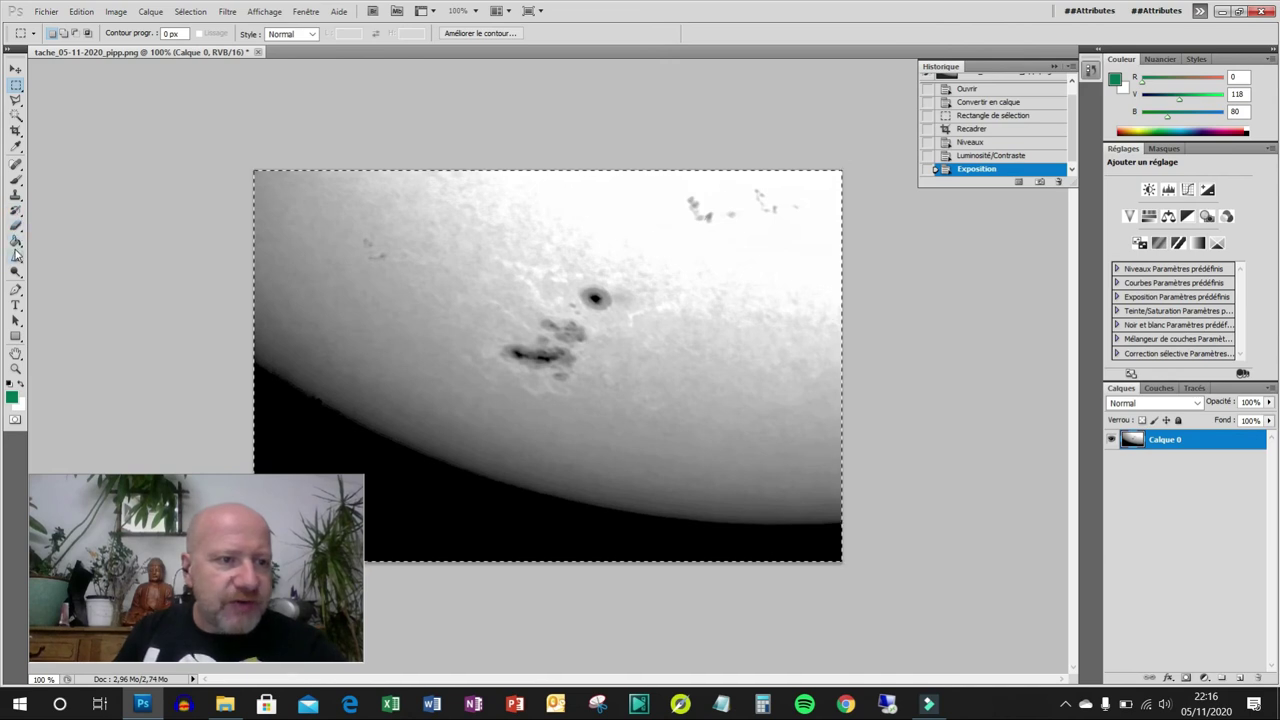
Activate the Clone Stamp tool and set its brush size to 78 px.
left_click(15, 198)
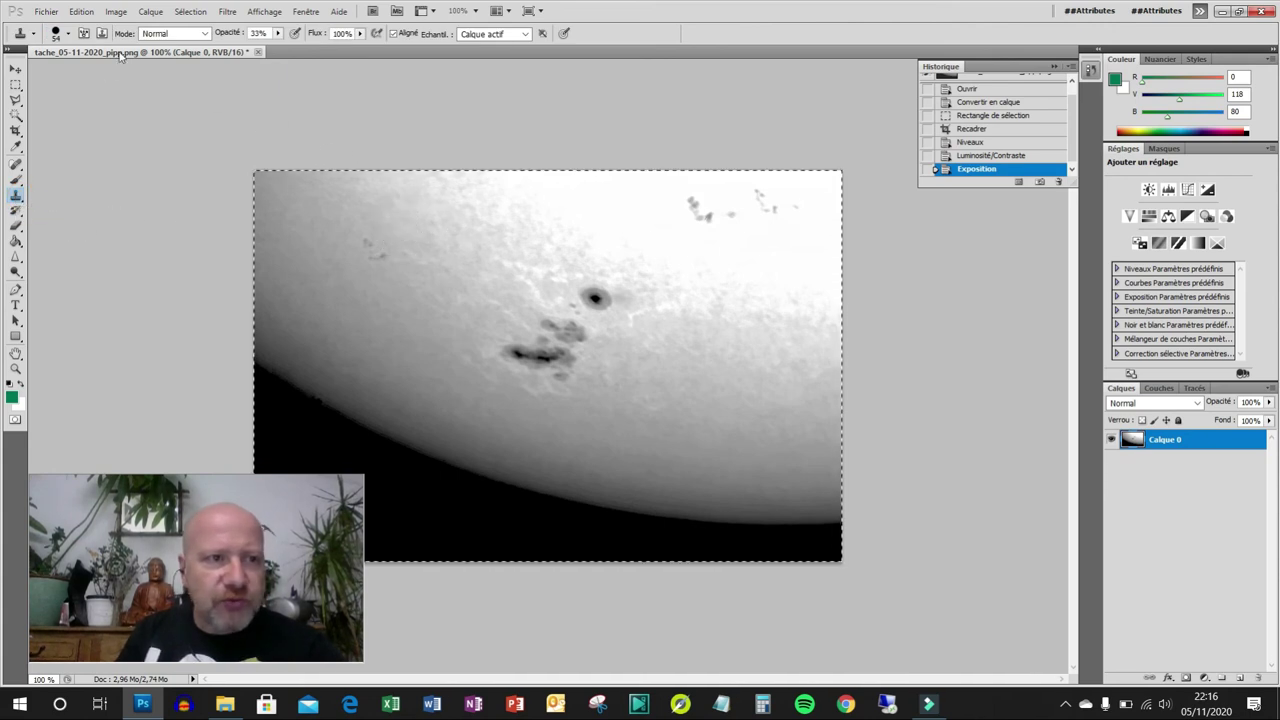
left_click(67, 33)
left_click(67, 72)
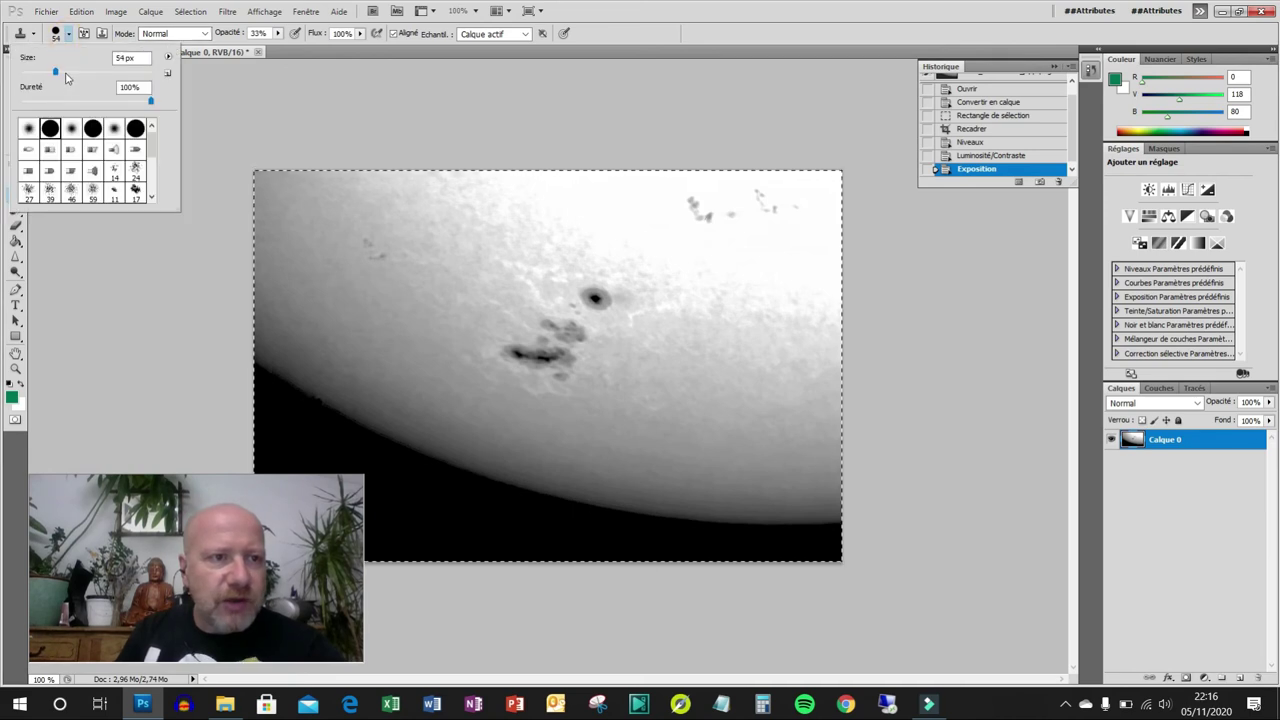
key("bracketright")
key("bracketright")
key("bracketright")
key("bracketright")
key("bracketright")
key("bracketright")
key("bracketright")
key("bracketright")
key("bracketright")
key("bracketright")
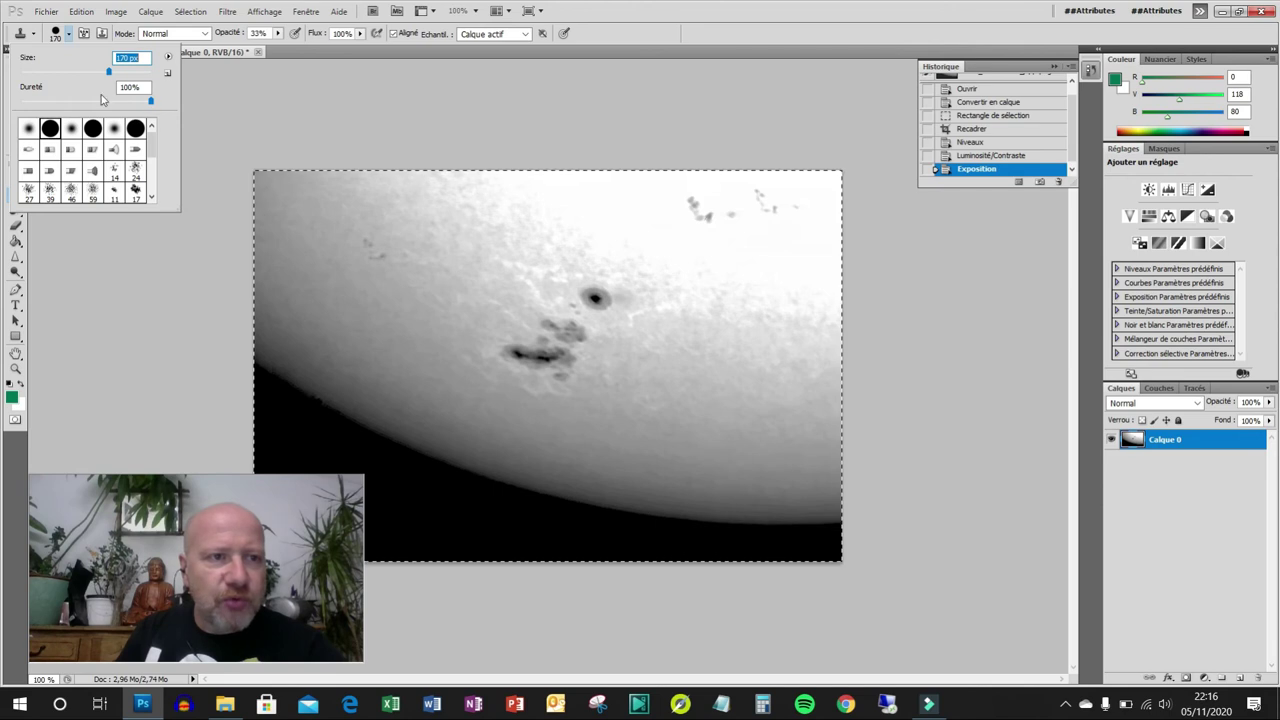
left_click(71, 73)
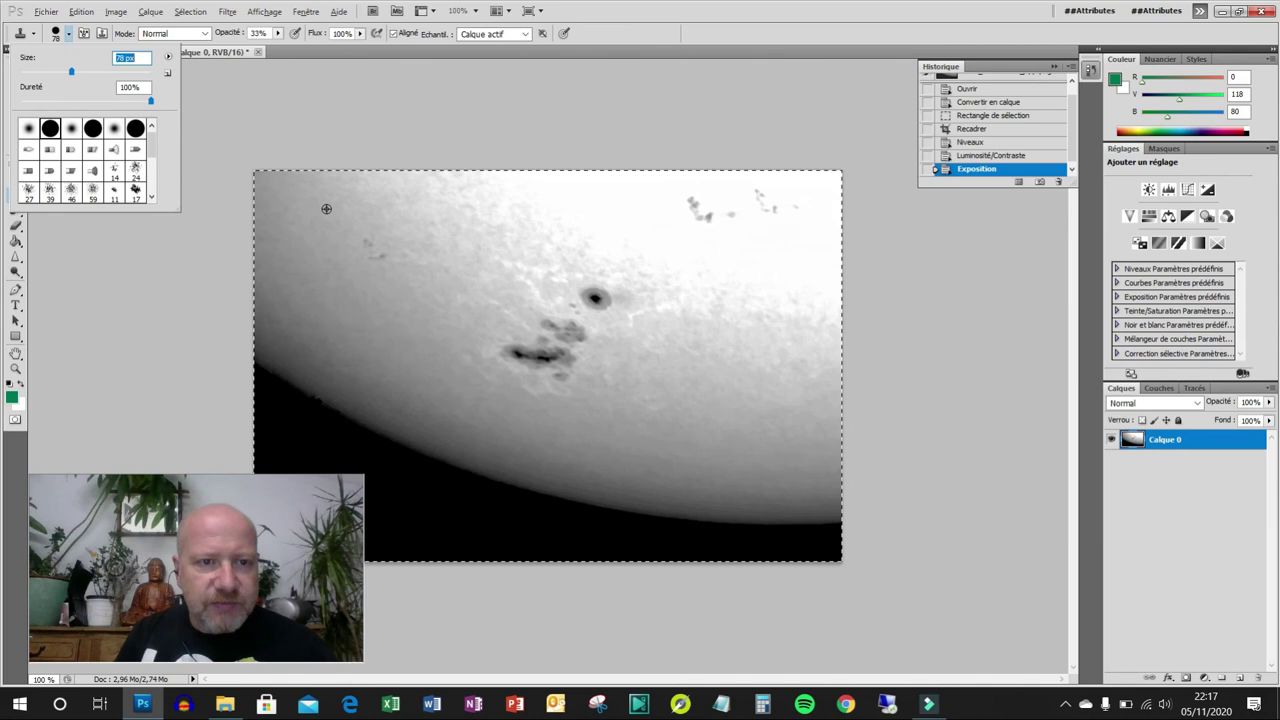
key("Return")
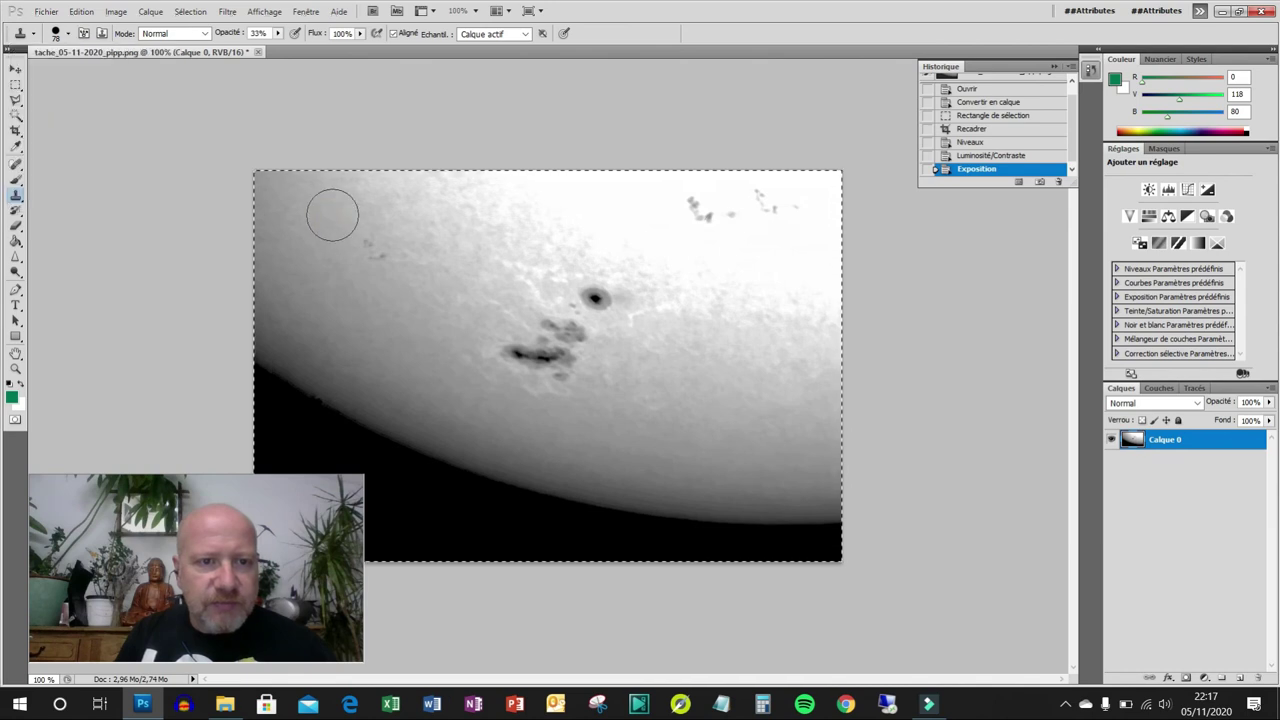
Clone clean solar surface over the small faint spots in the upper-left part of the image.
left_click_drag(387, 253, 309, 229)
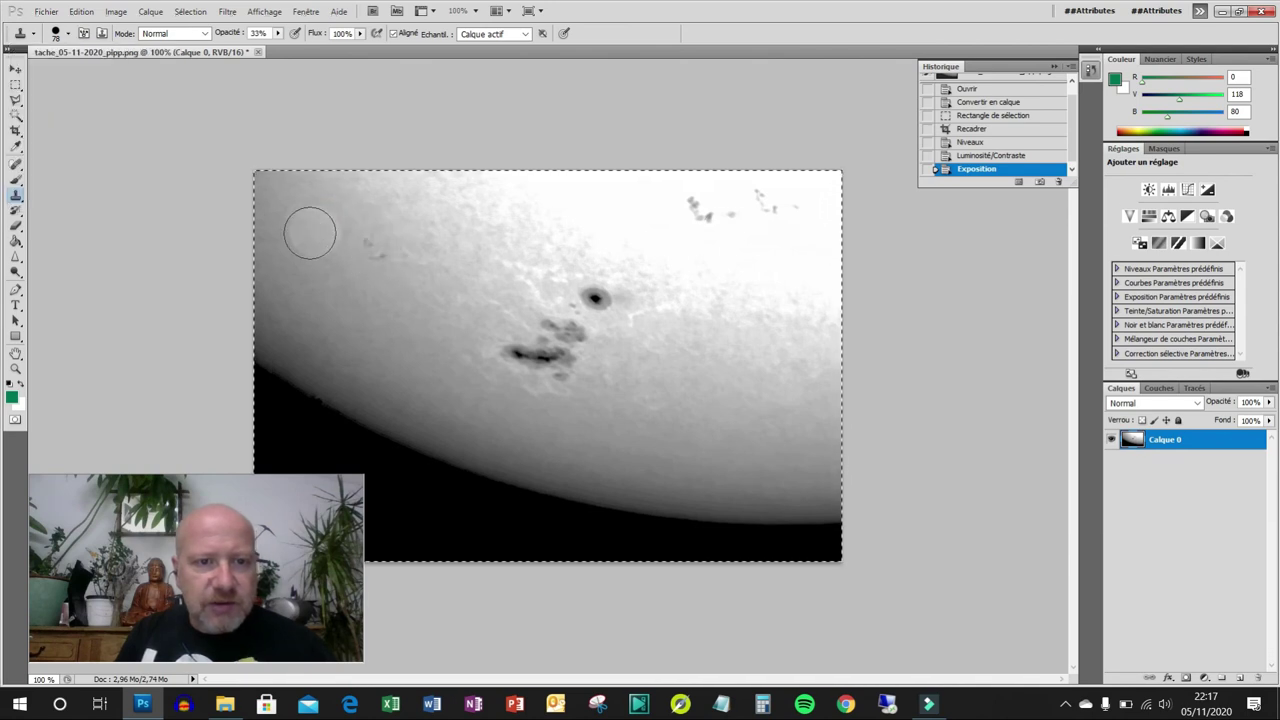
mouse_move(449, 250)
left_mouse_down()
mouse_move(433, 222)
mouse_move(359, 215)
mouse_move(344, 234)
mouse_move(334, 213)
mouse_move(374, 248)
left_mouse_up()
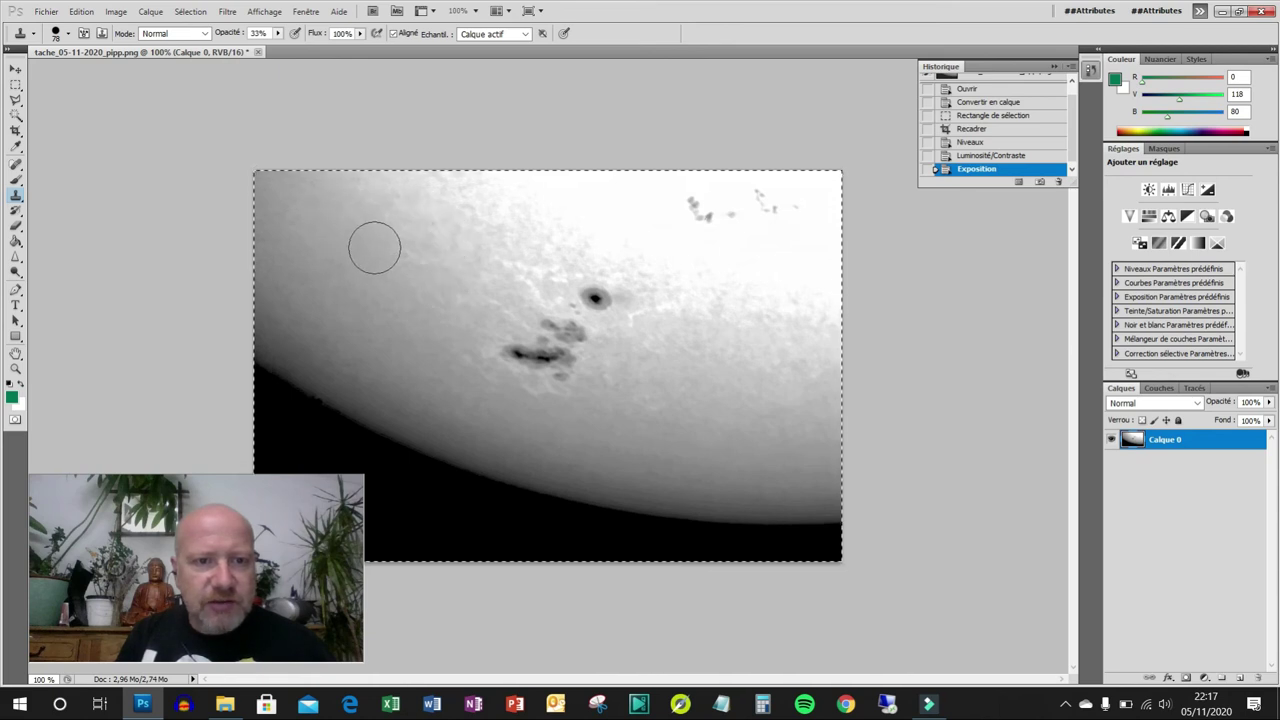
left_click(375, 248)
left_click(375, 248)
left_click(375, 248)
left_click(375, 248)
left_click(375, 248)
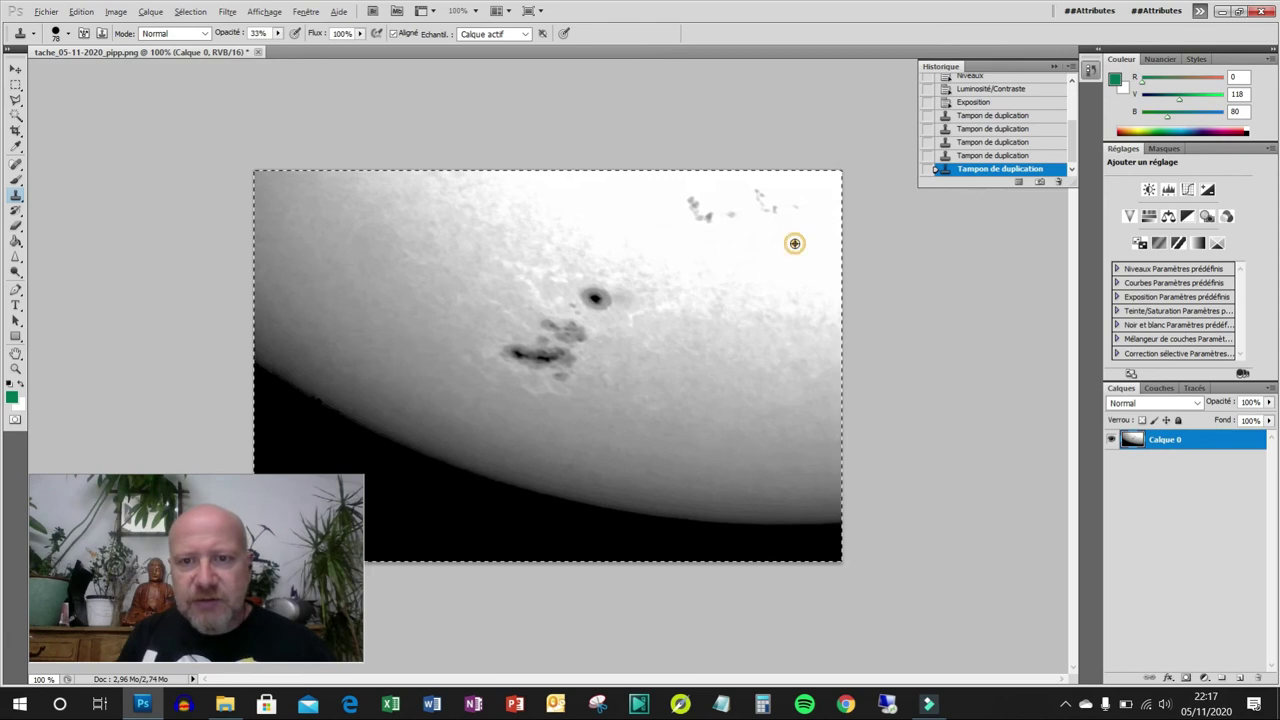
Clone clean bright surface over the two groups of dark specks in the upper-right part of the image.
left_click(770, 207)
left_click(770, 207)
left_click(770, 207)
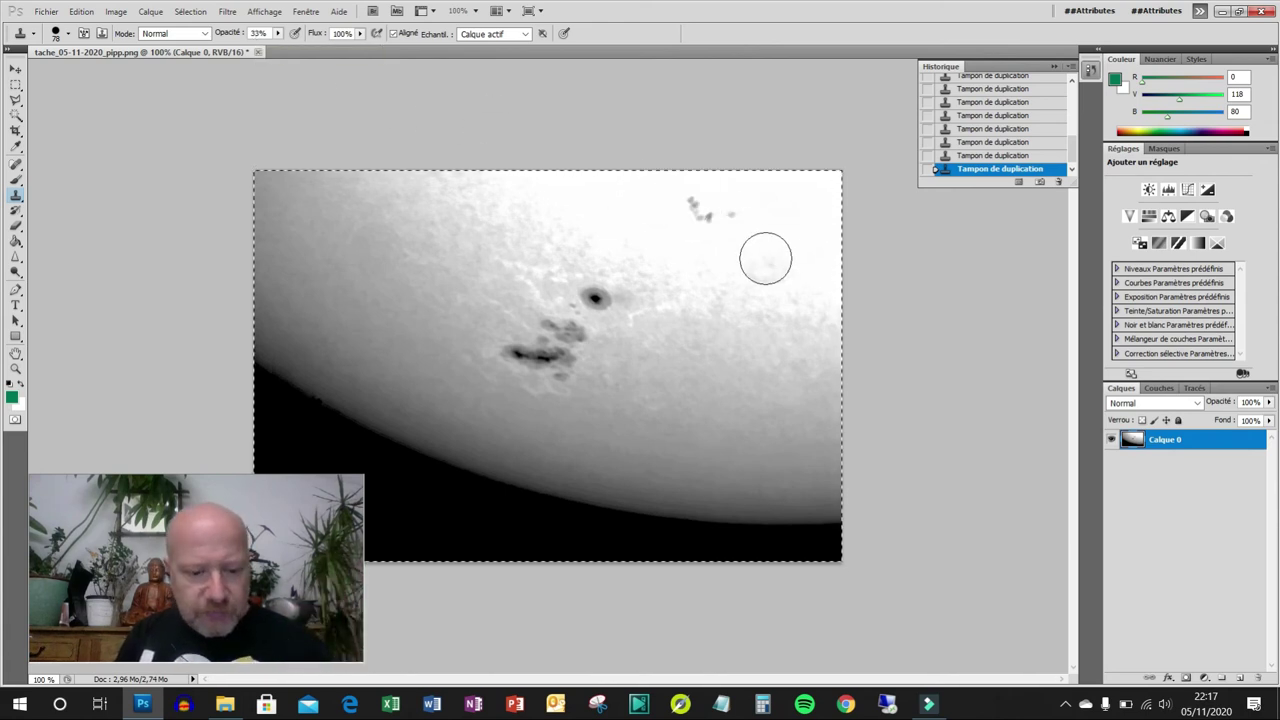
left_click(700, 206)
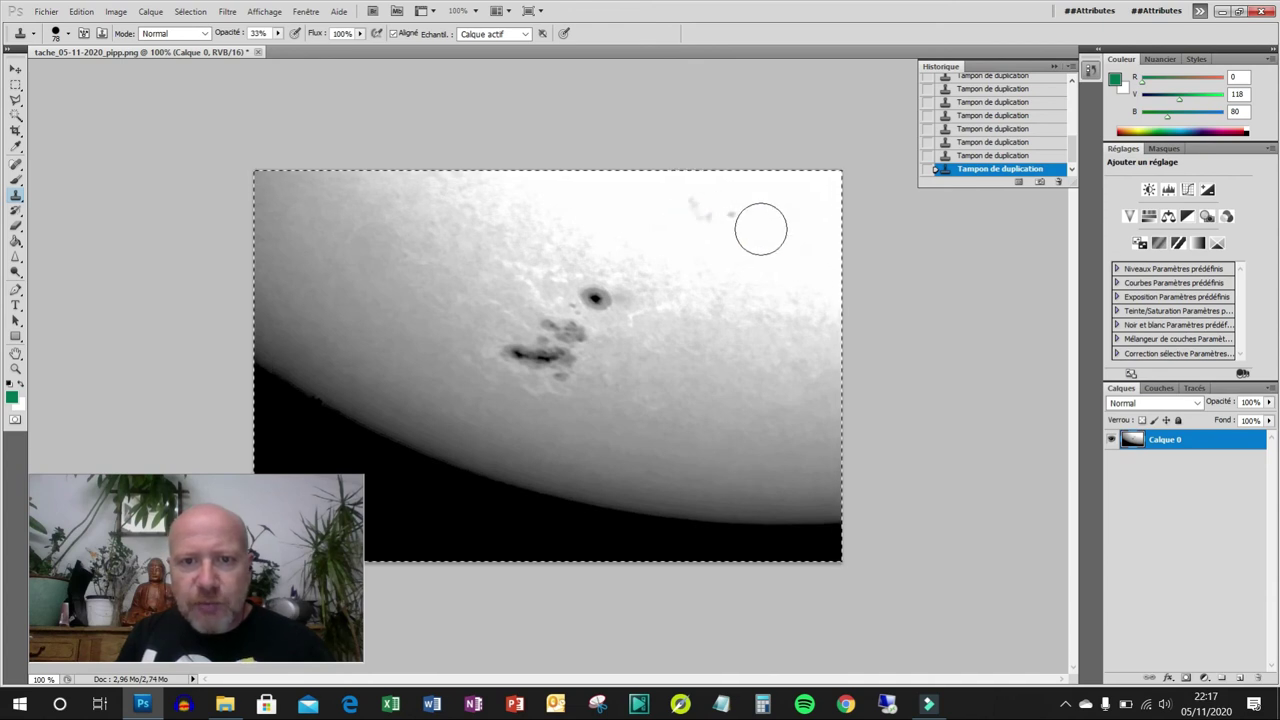
left_click(706, 210)
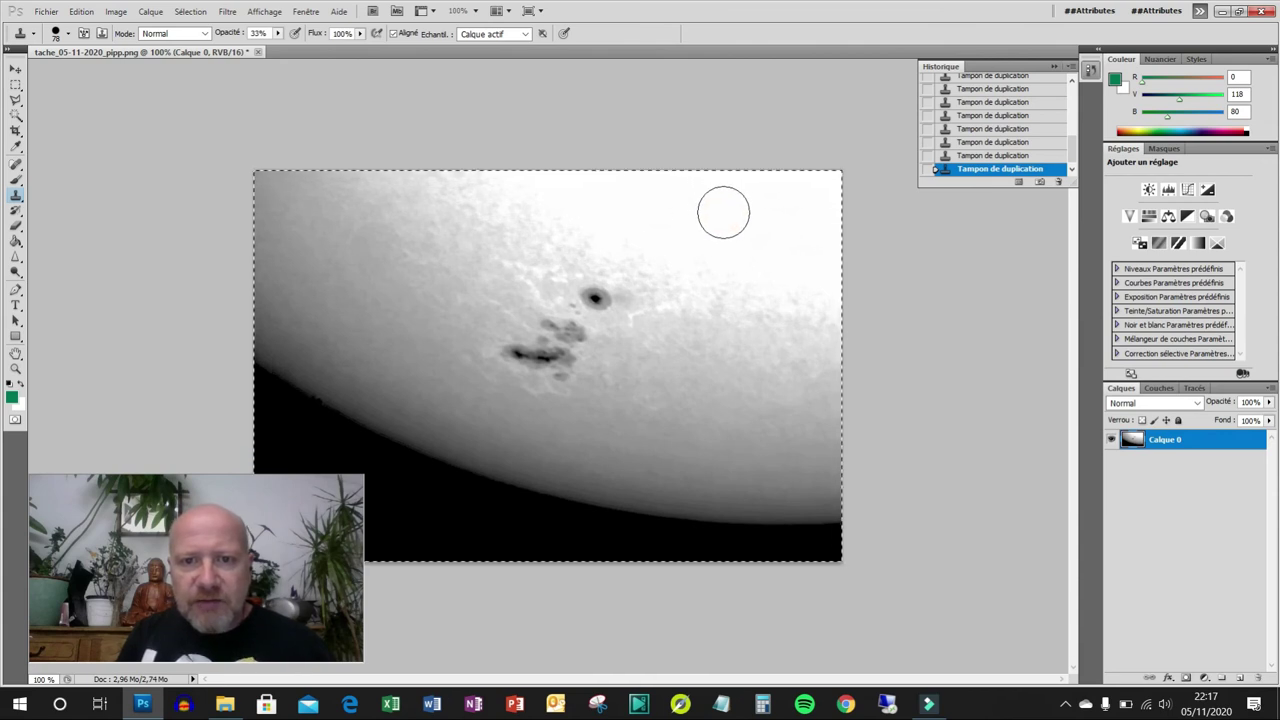
left_click_drag(725, 212, 708, 208)
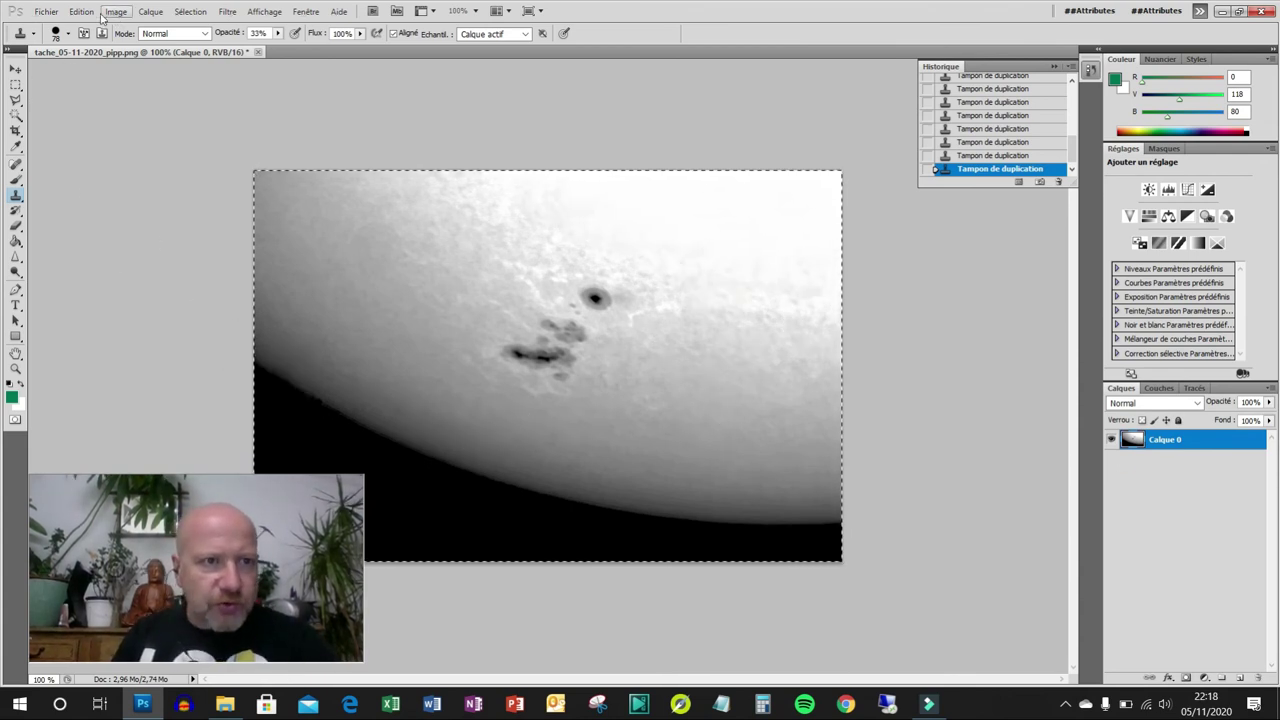
Export the image for the web as PNG-24, replacing the existing tache_05-11-2020_pipp.png in the pipp_20201105_141647 folder, and close Photoshop.
left_click(57, 14)
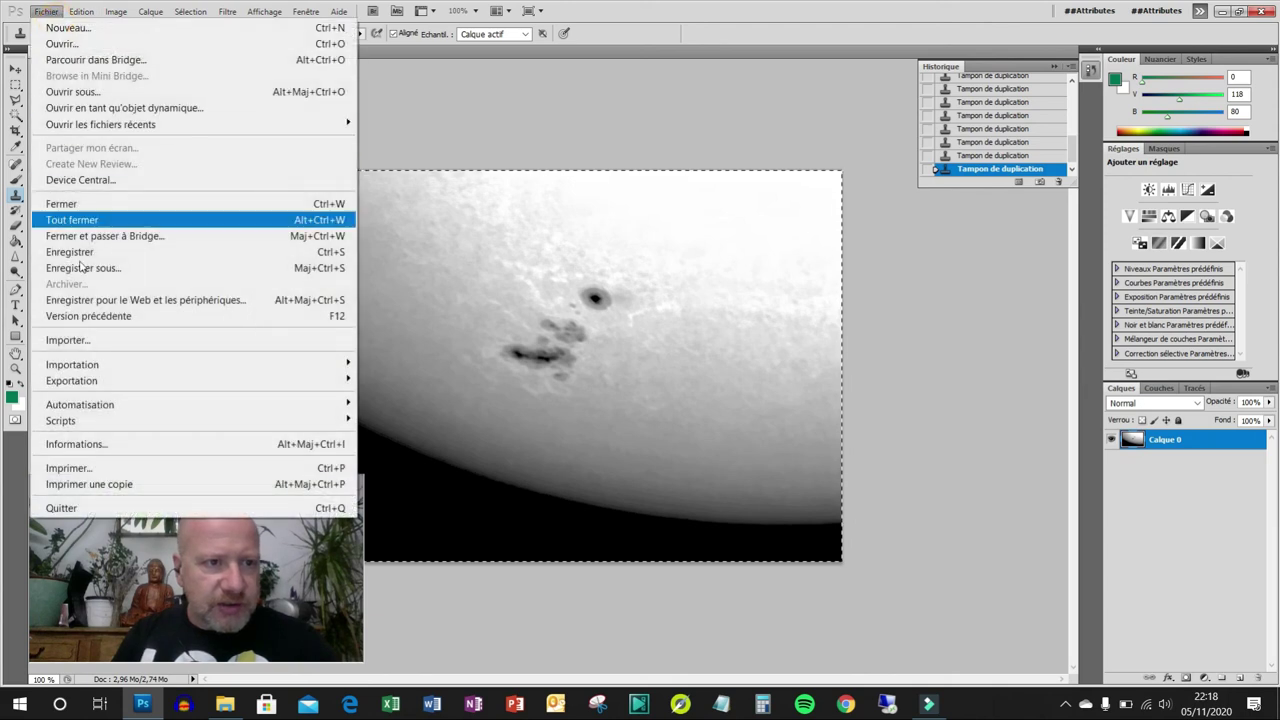
left_click(134, 299)
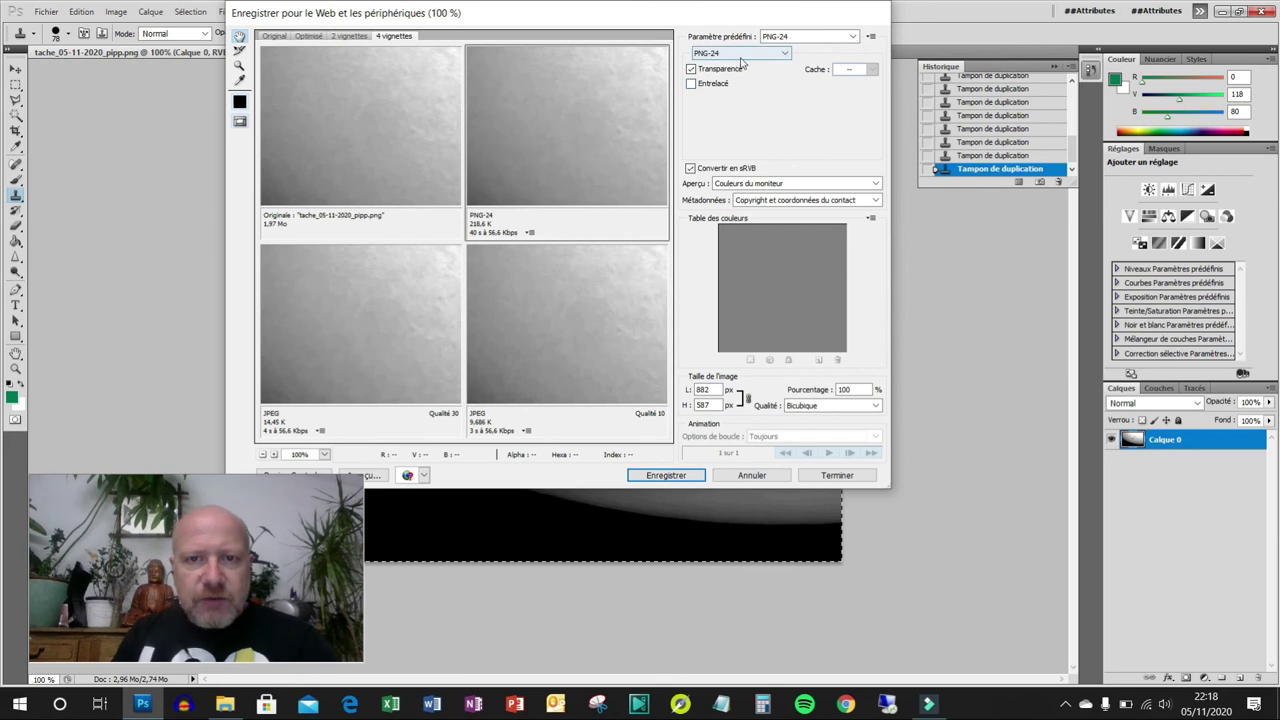
left_click(673, 477)
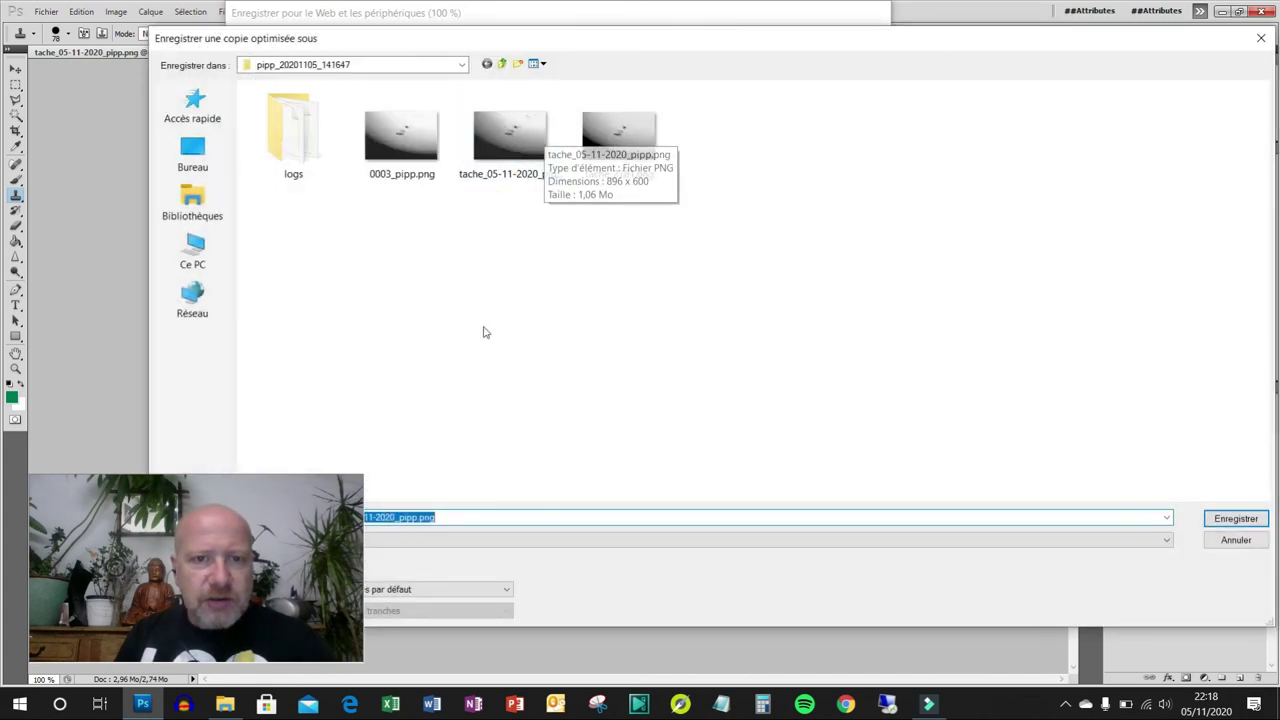
key("Return")
left_click_drag(981, 474, 1163, 301)
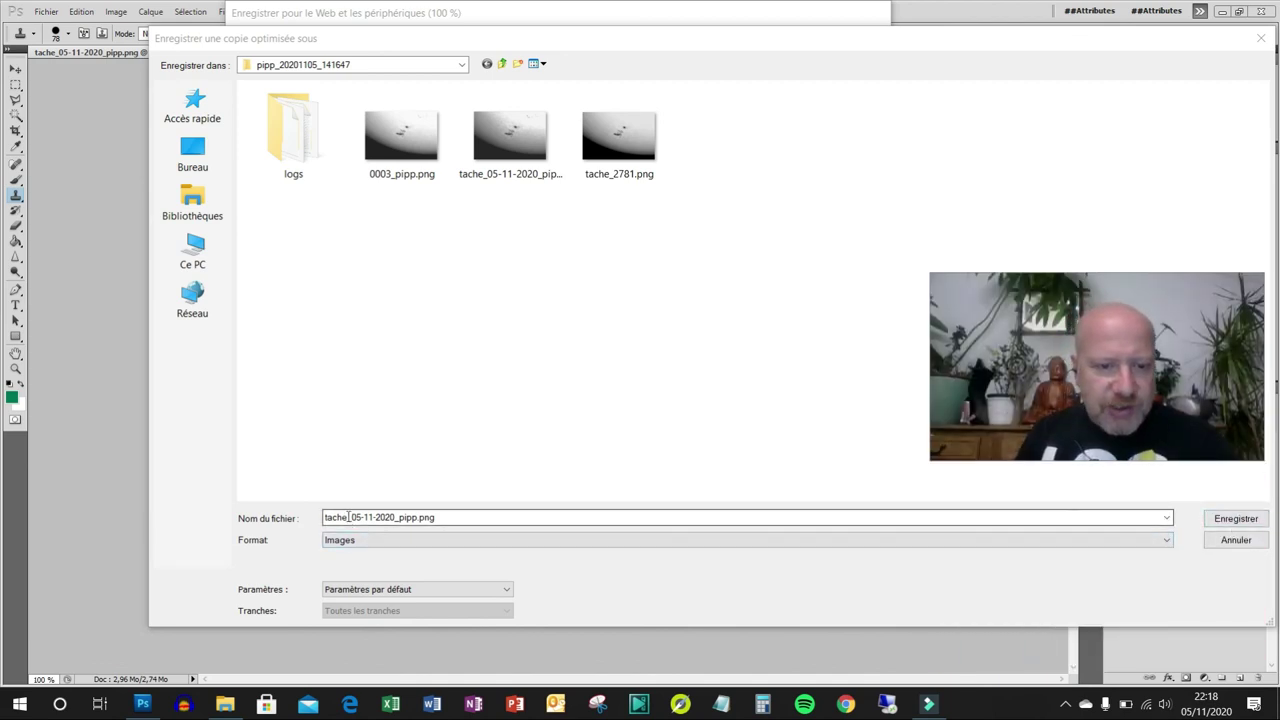
left_click(1225, 519)
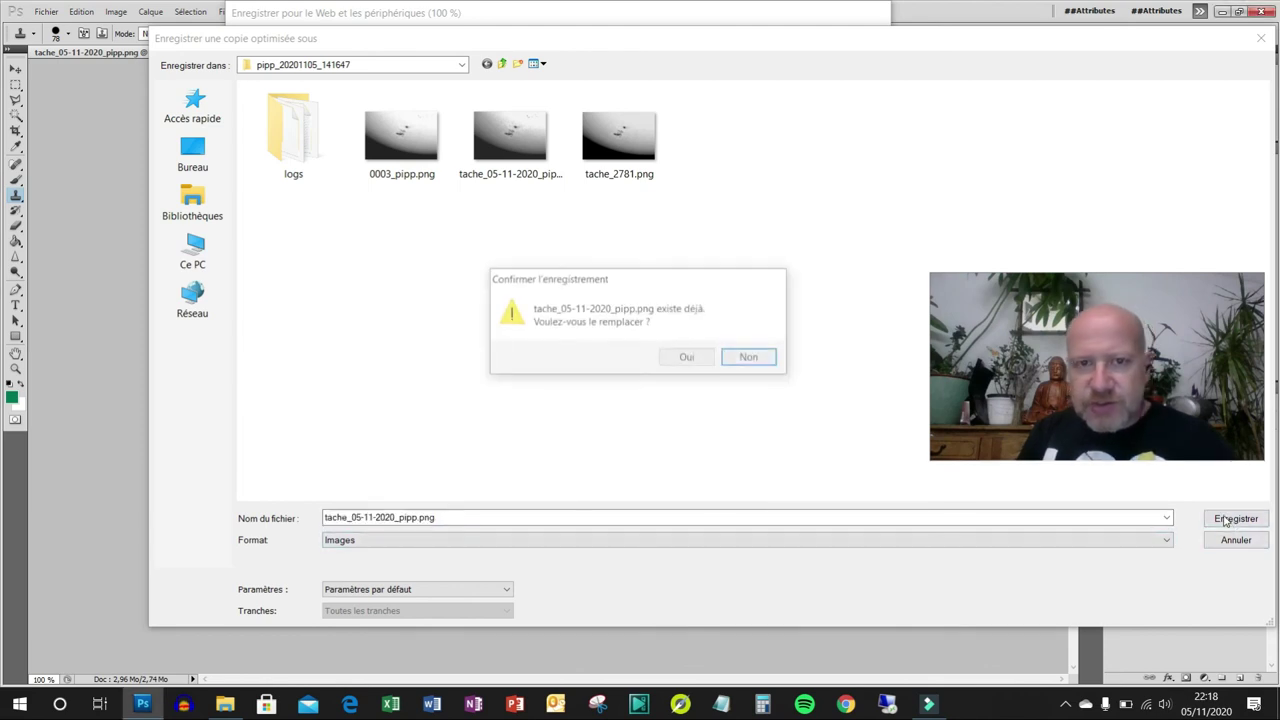
left_click(750, 358)
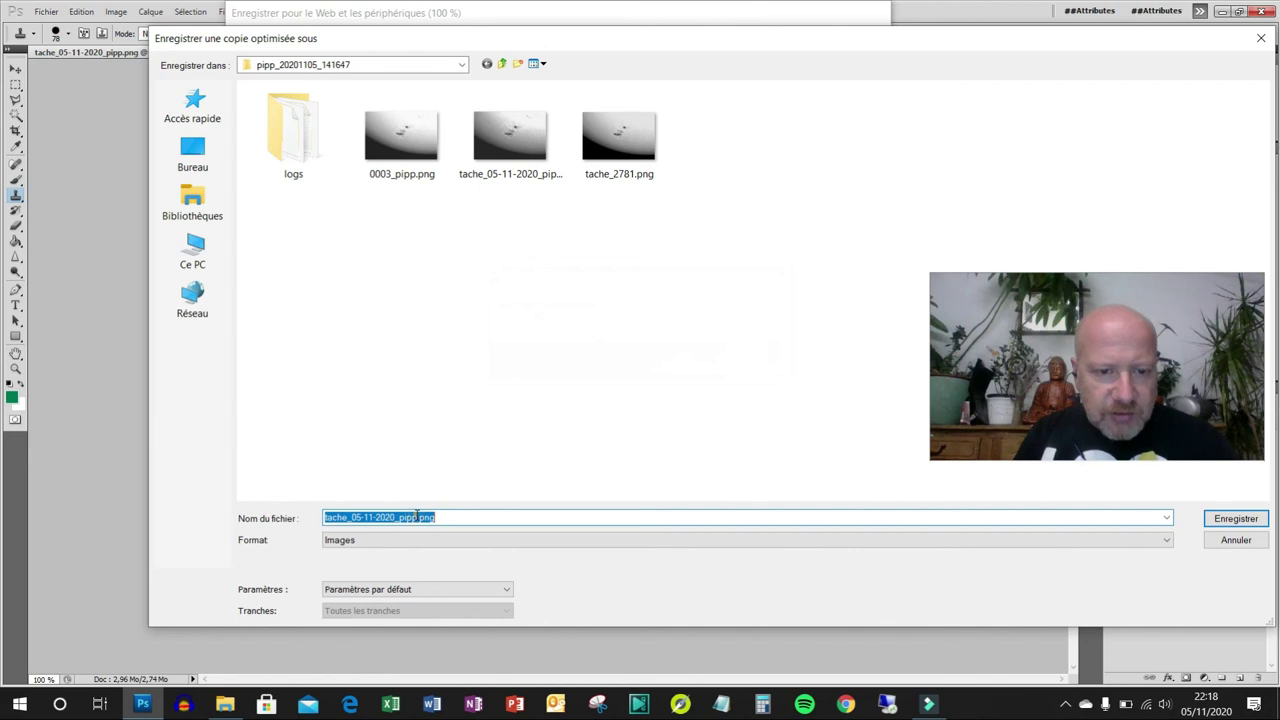
left_click(416, 518)
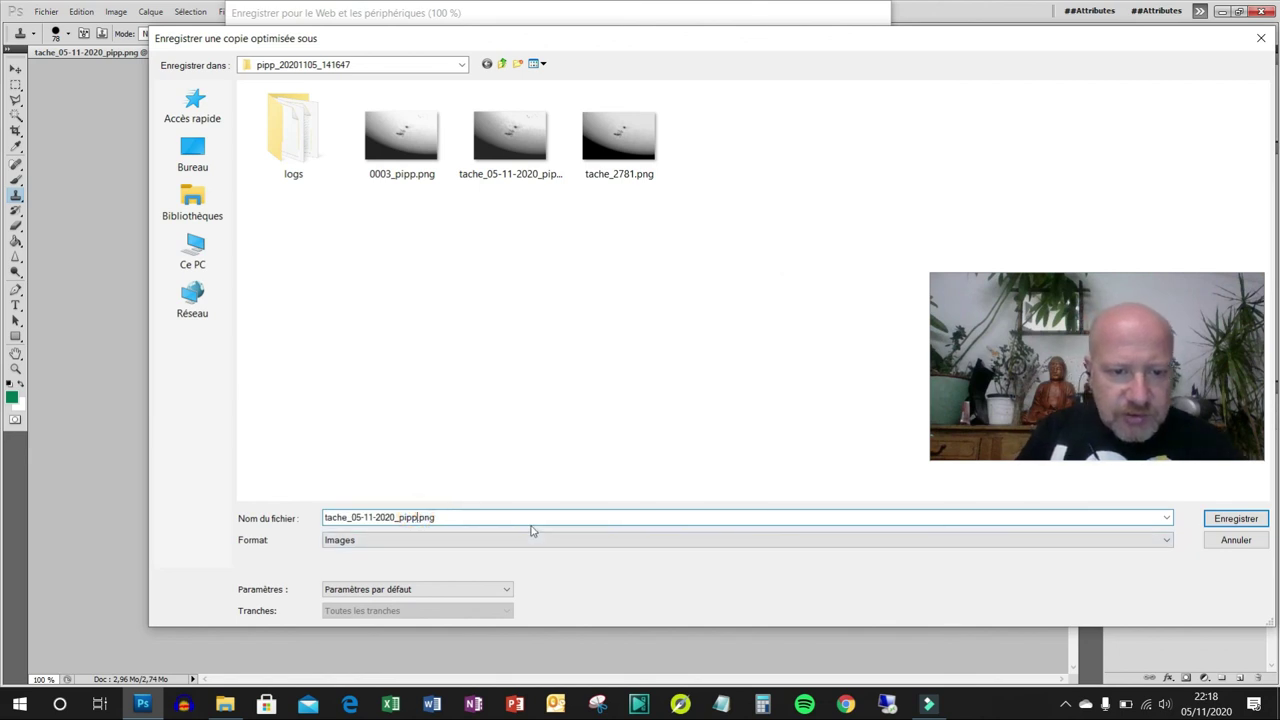
left_click(1230, 520)
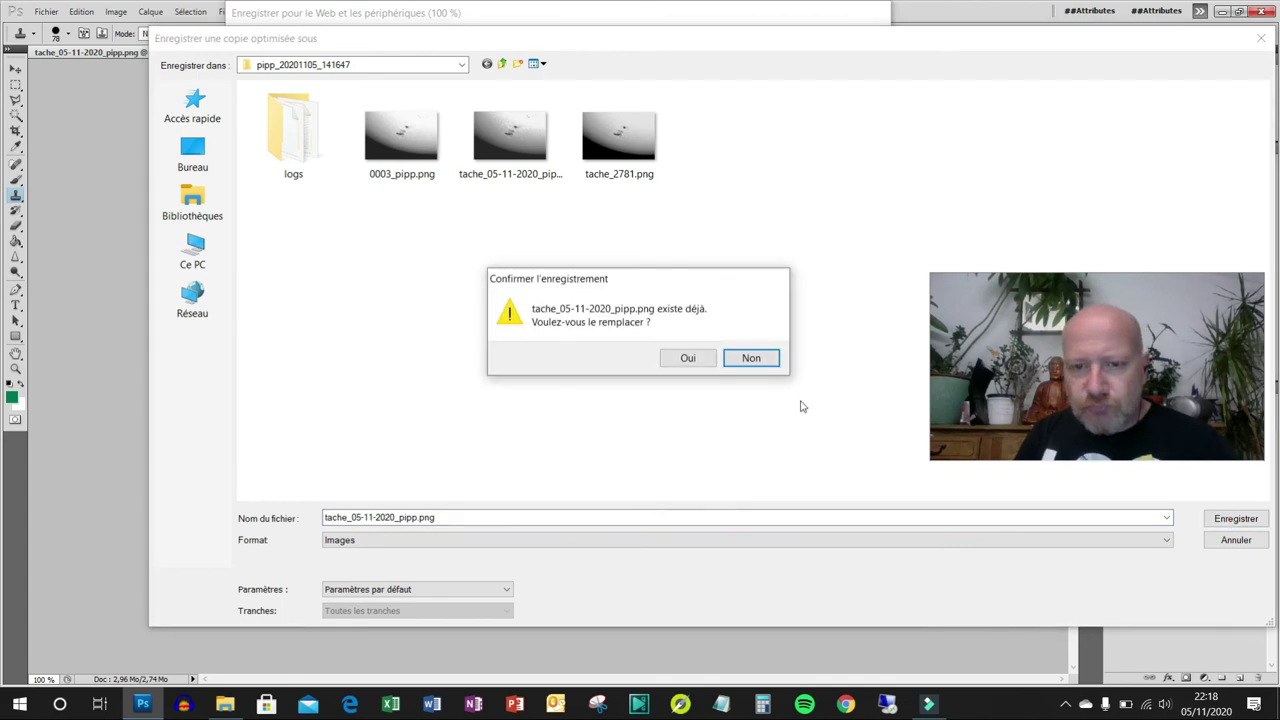
left_click(694, 357)
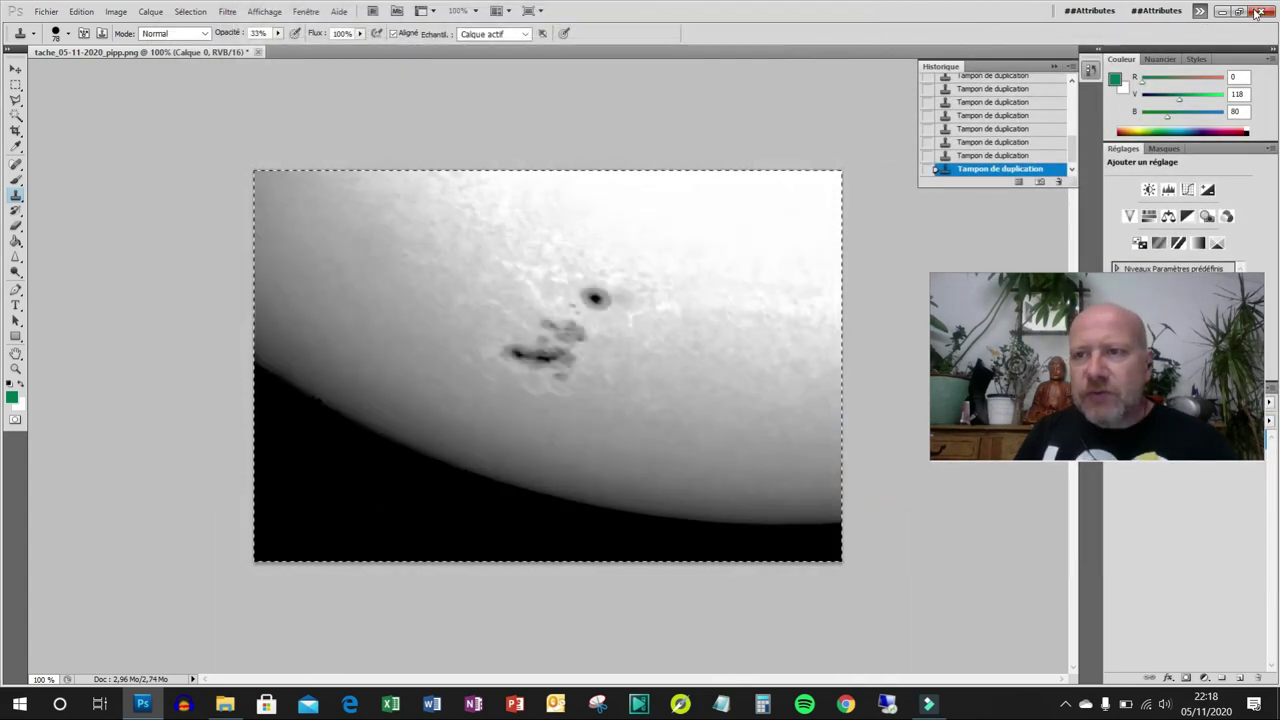
left_click(1258, 11)
left_click(641, 267)
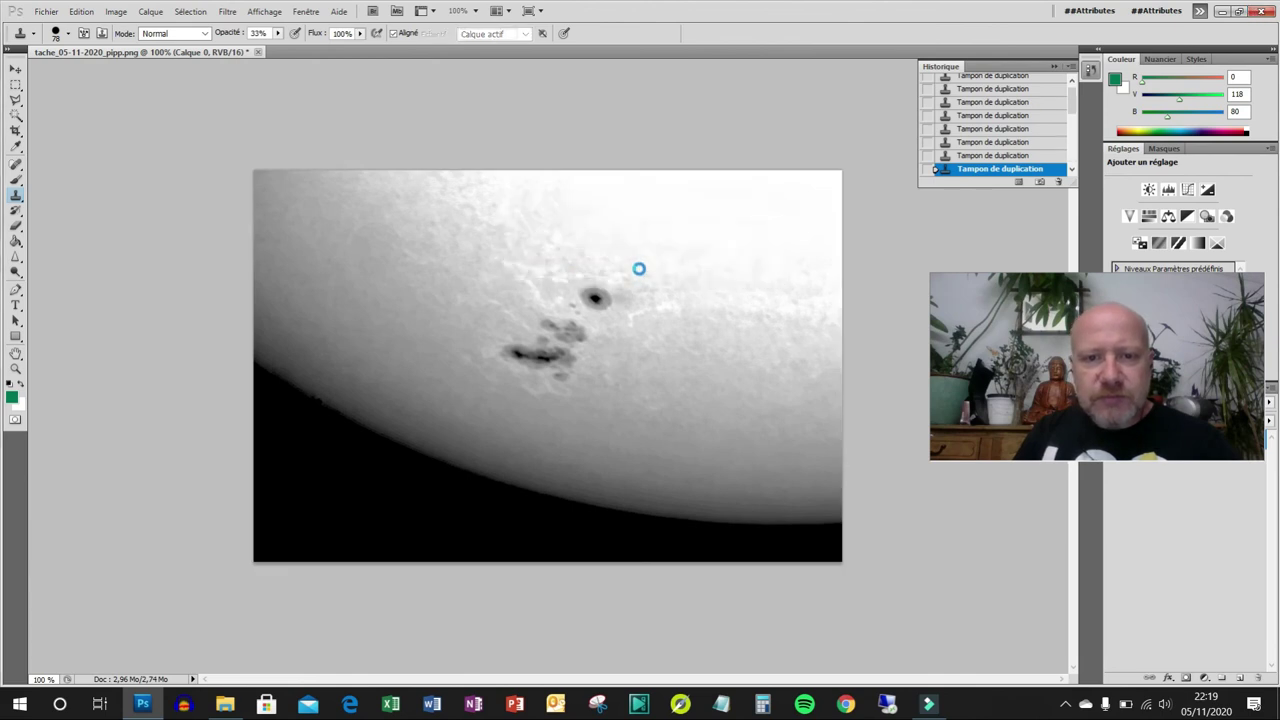
View the exported tache_05-11-2020_pipp.png in Photos and play the stabilised video 0003_pipp.avi from the same folder.
double_click(598, 142)
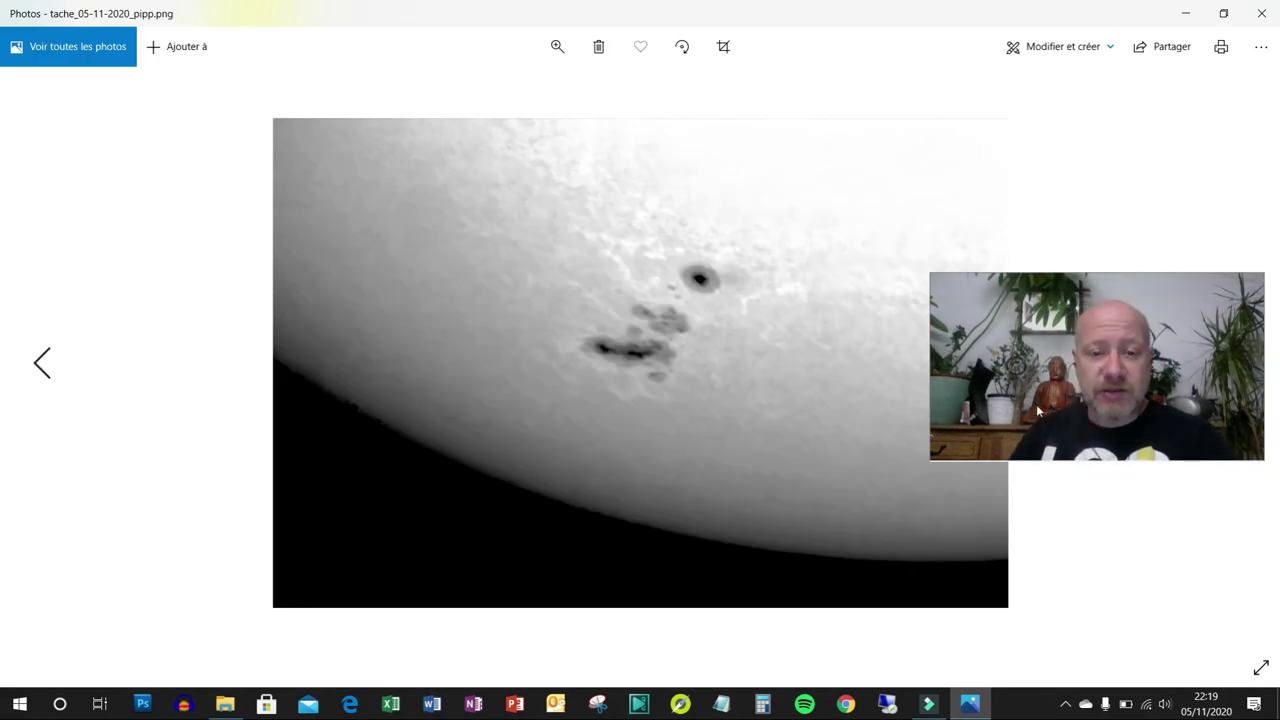
left_click(225, 704)
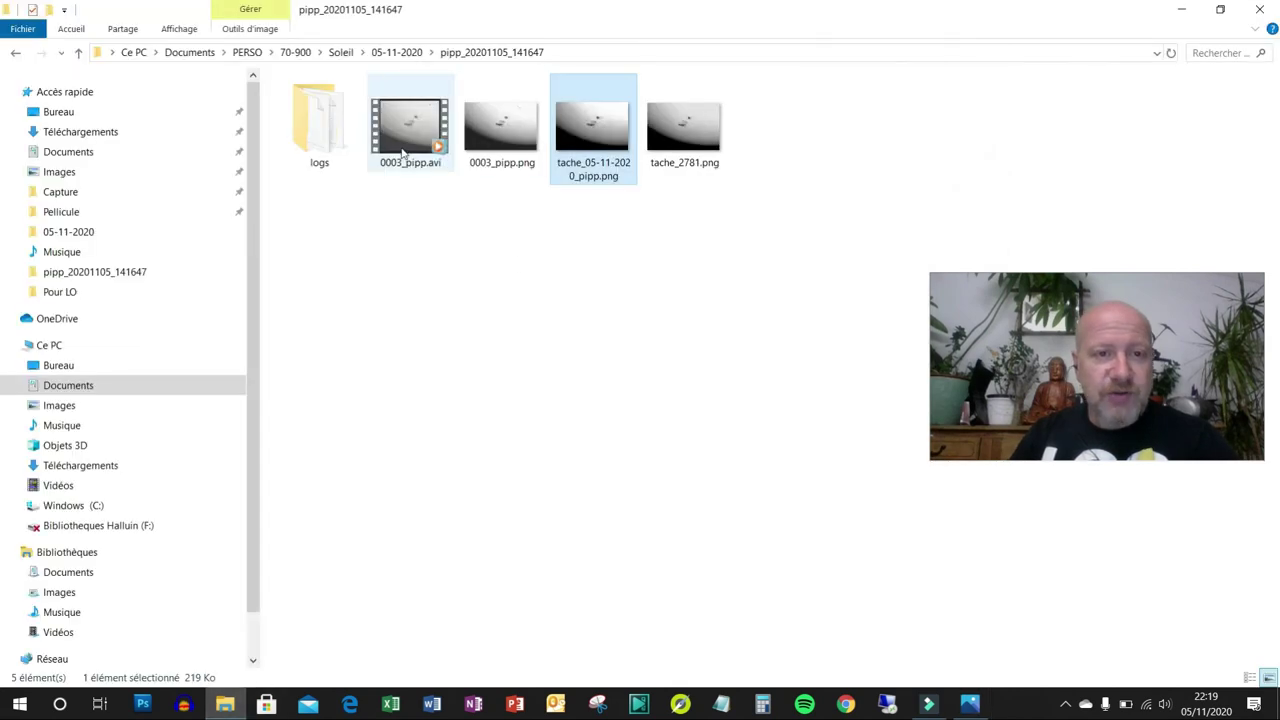
double_click(403, 152)
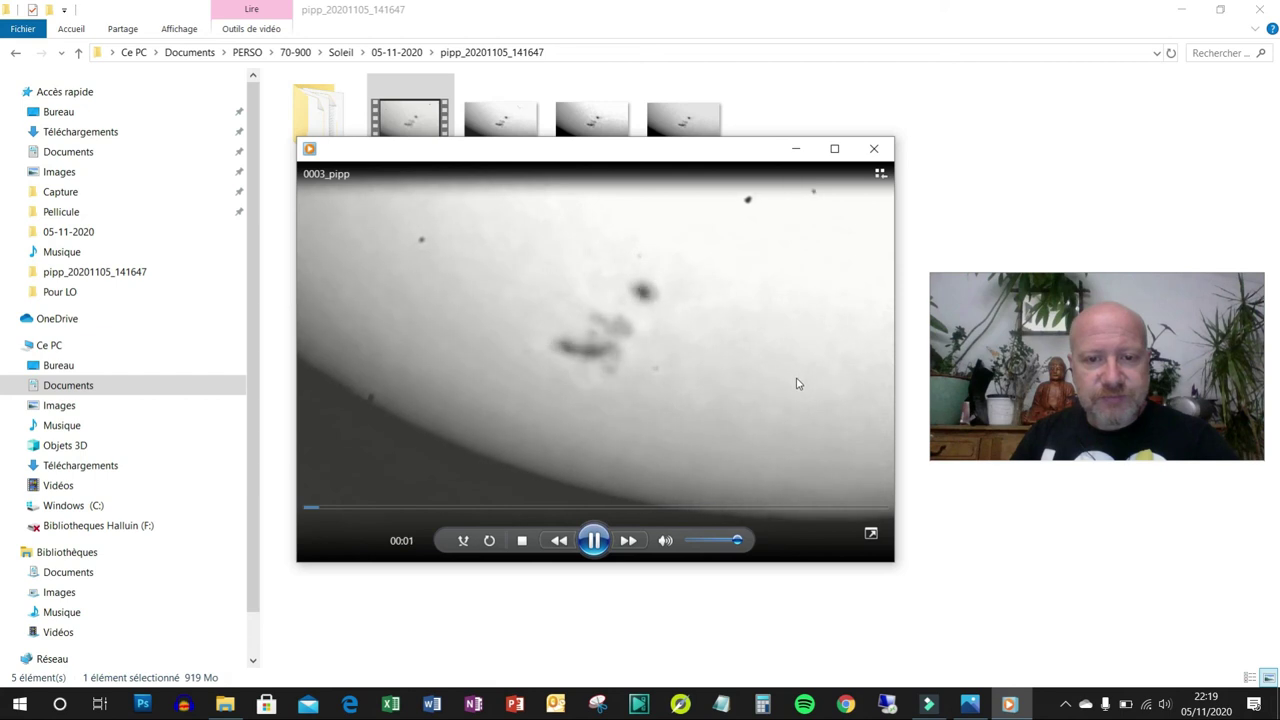
left_click_drag(682, 152, 403, 100)
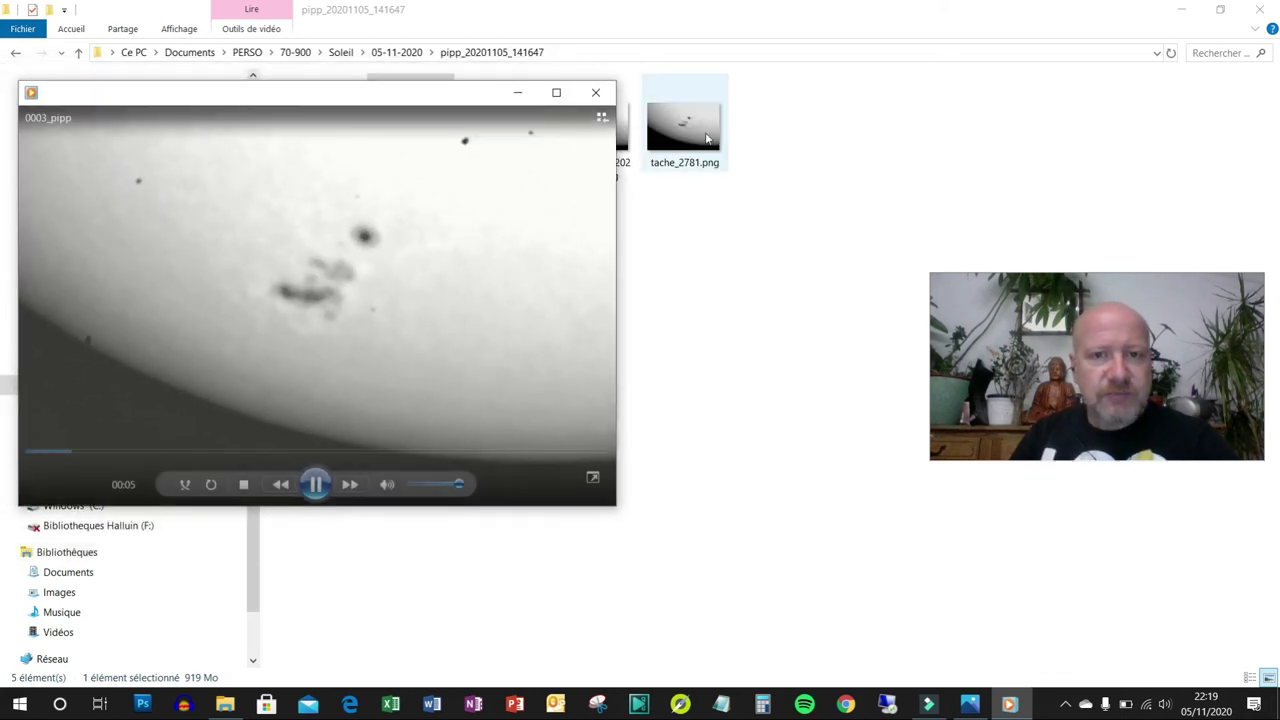
Bring tache_05-11-2020_pipp.png back up and place the playing 0003_pipp video beside its sunspots to compare the two.
left_click(622, 135)
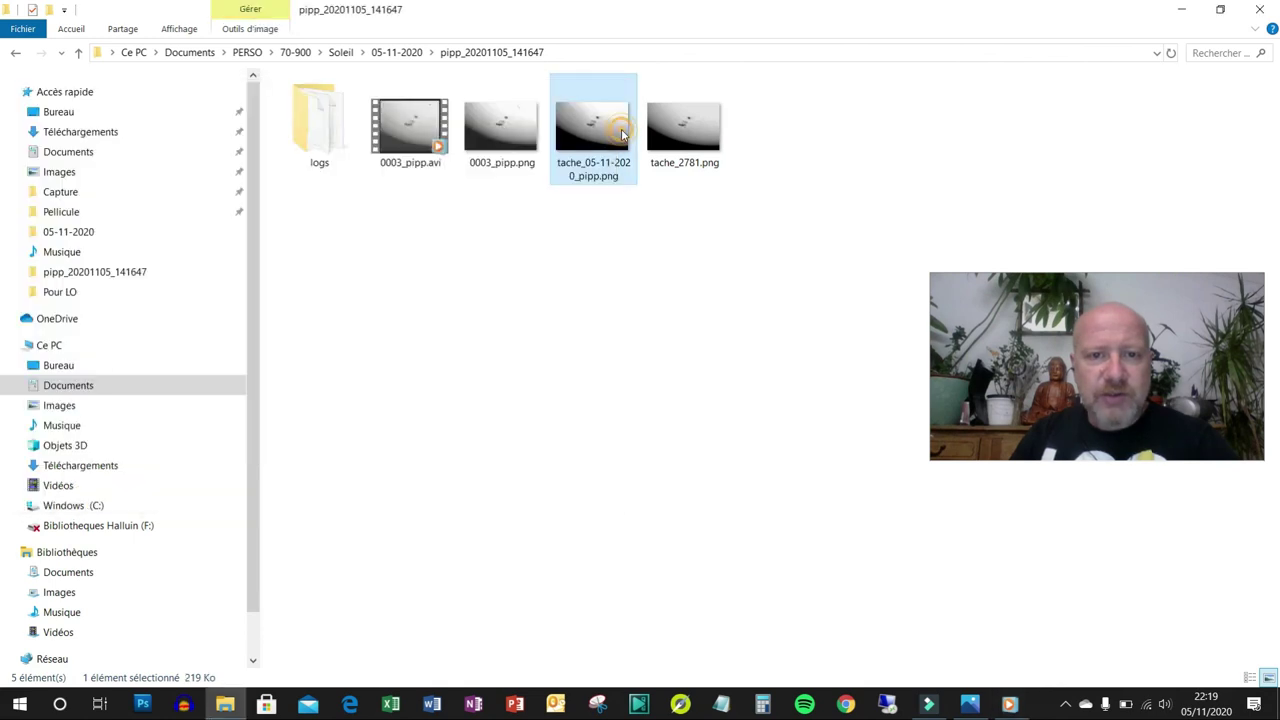
double_click(621, 139)
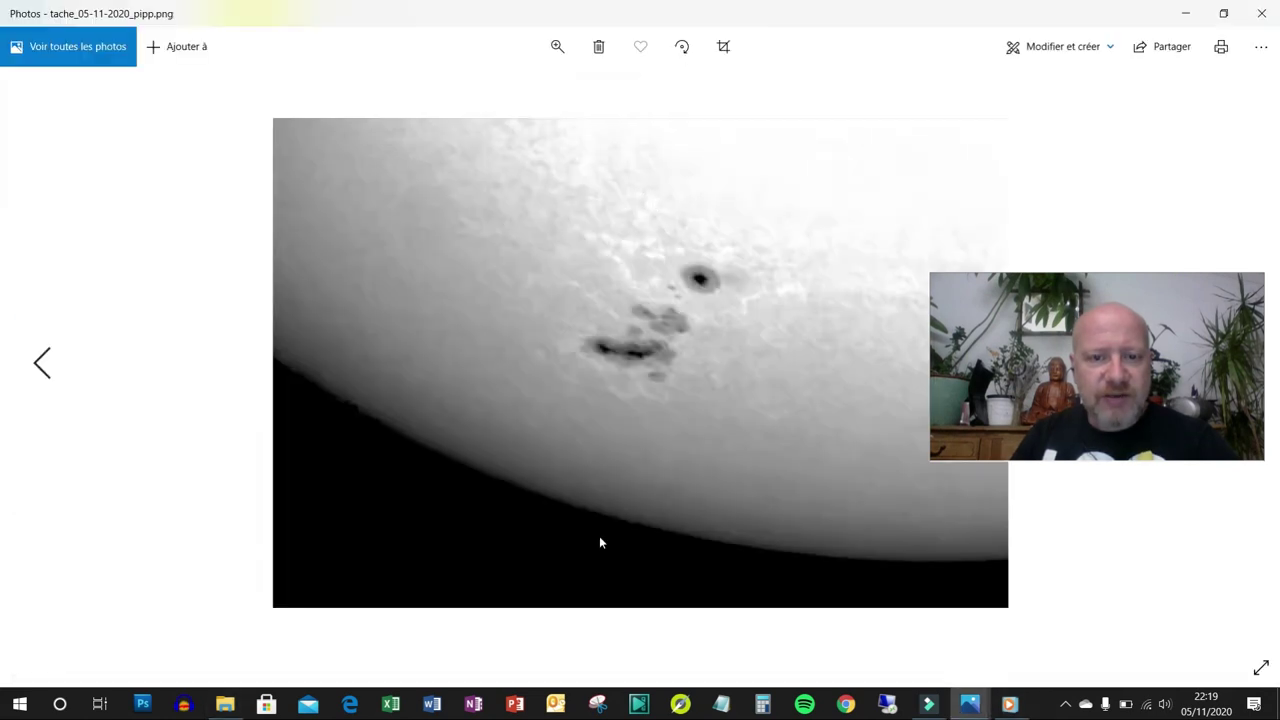
left_click(1009, 704)
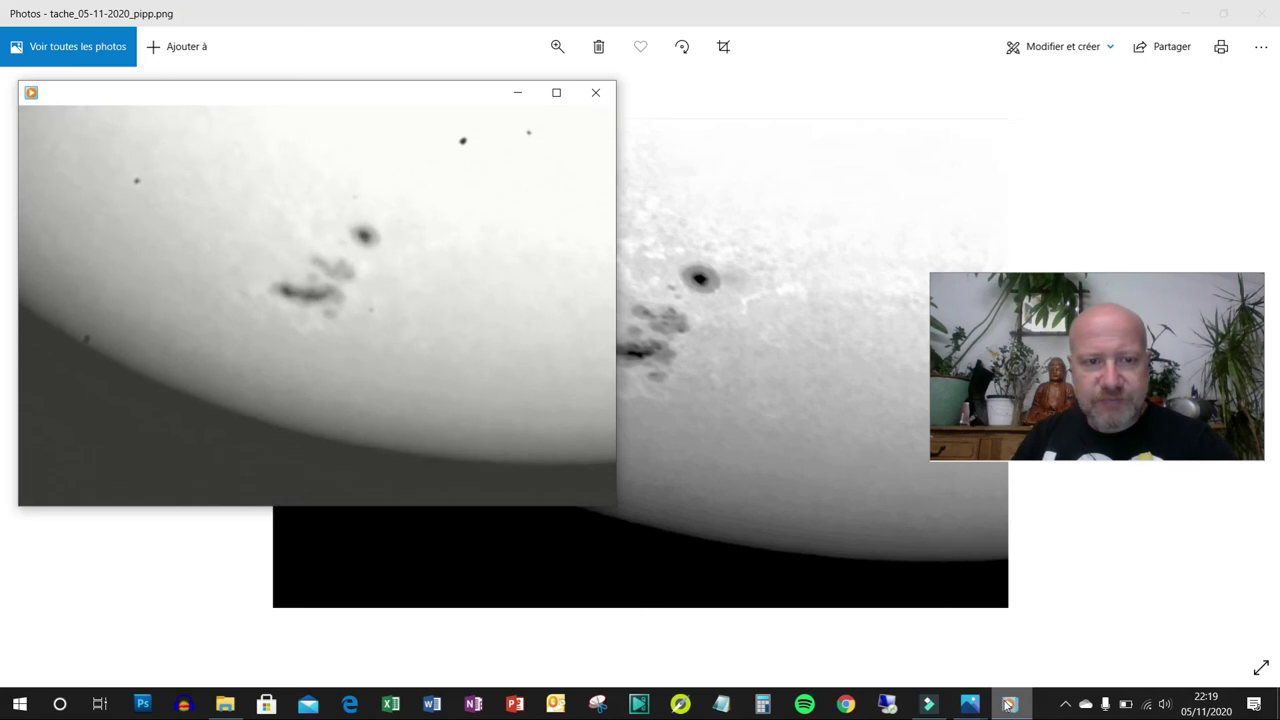
left_click_drag(440, 100, 381, 178)
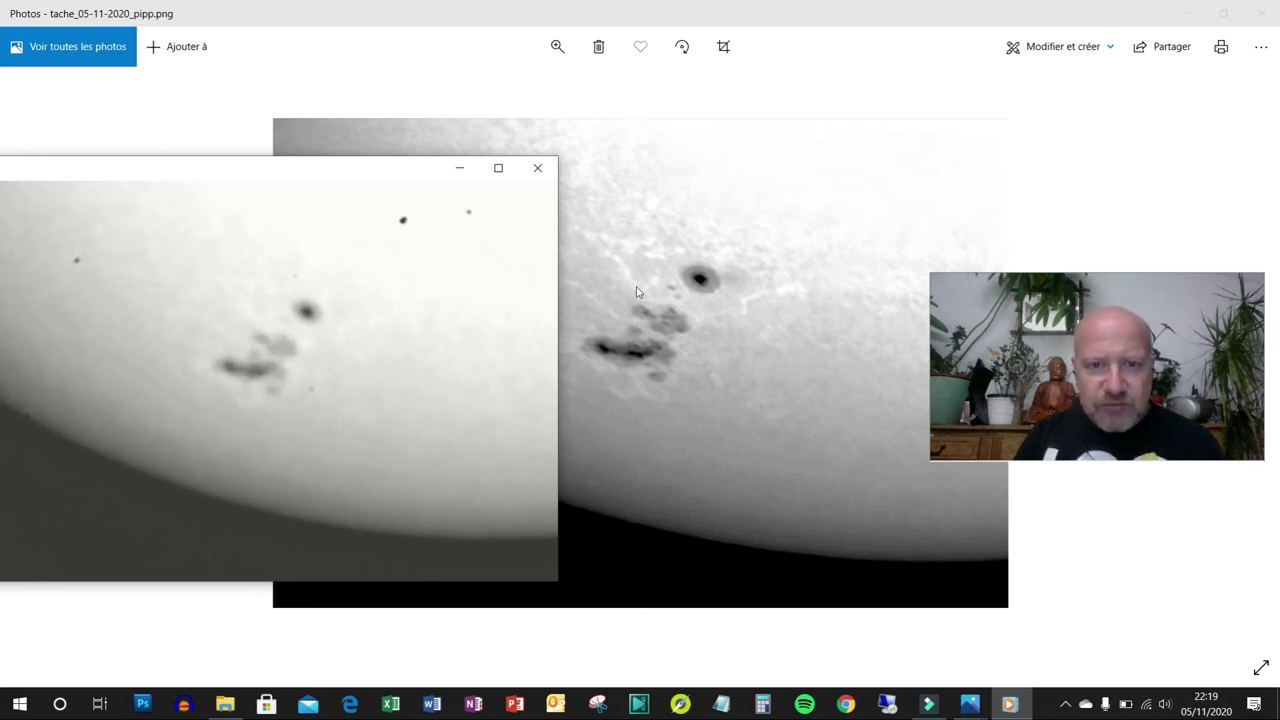
mouse_move(230, 303)
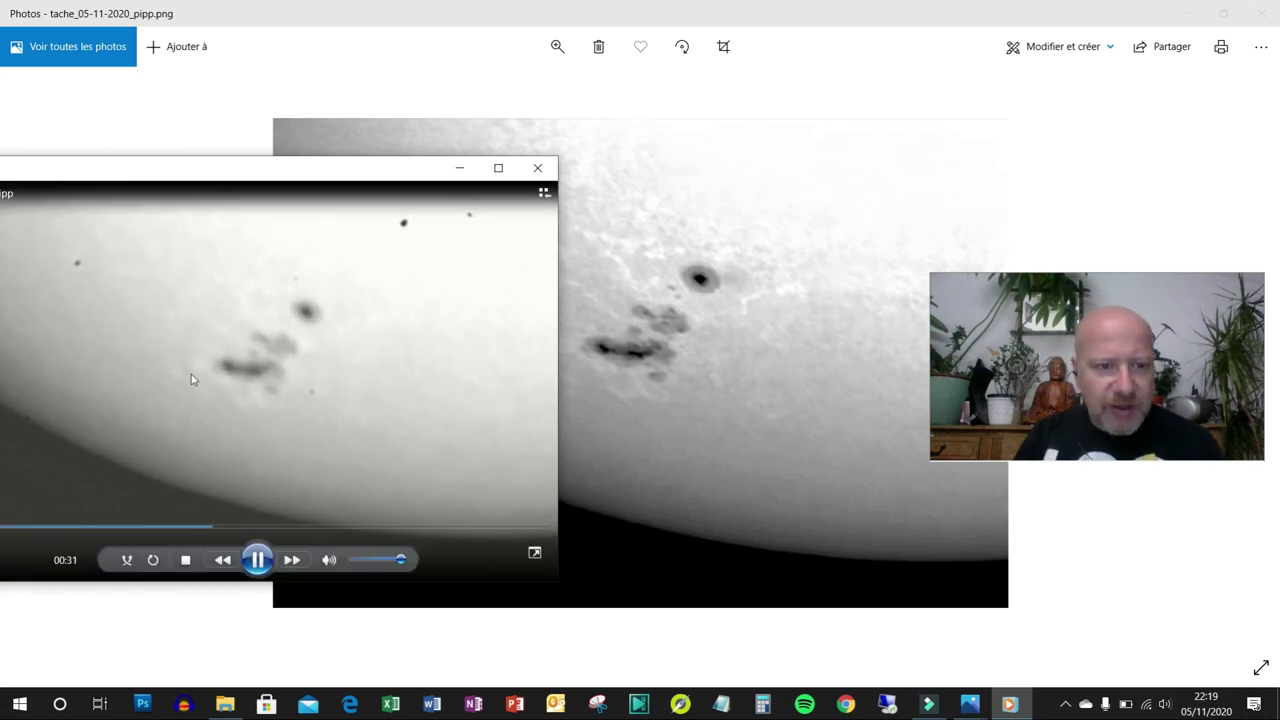